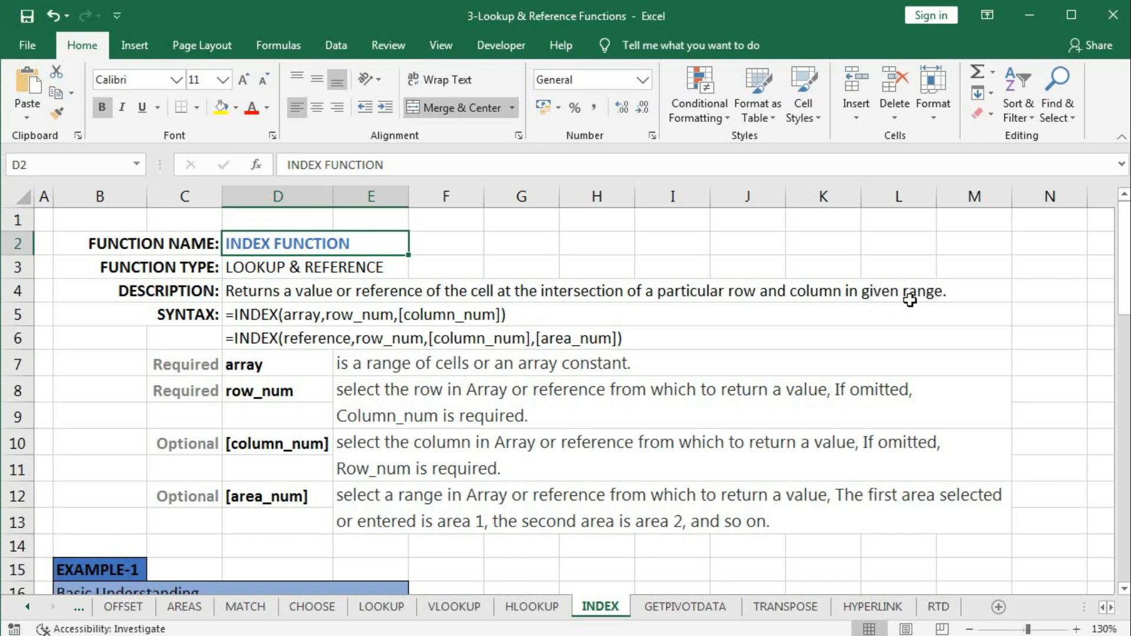
# Examine the Example-1 table, highlighting the Qty column together with the Carrot row to see where they intersect.
pyautogui.scroll(-4, 494, 384)
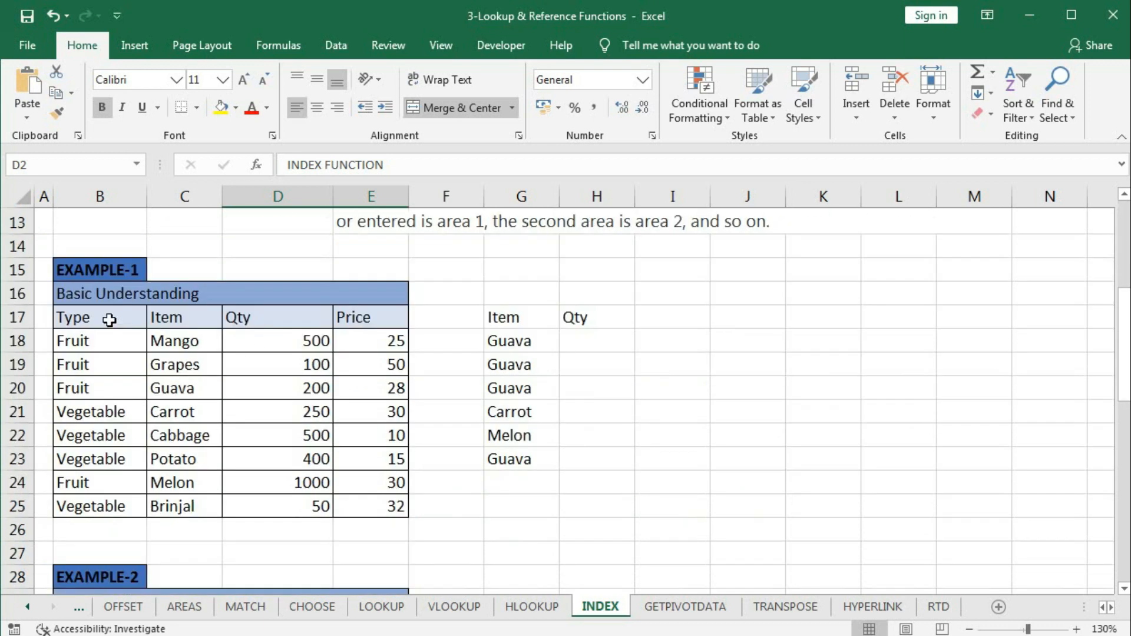
pyautogui.moveTo(108, 318); pyautogui.dragTo(365, 500)
pyautogui.moveTo(259, 318); pyautogui.dragTo(268, 493)
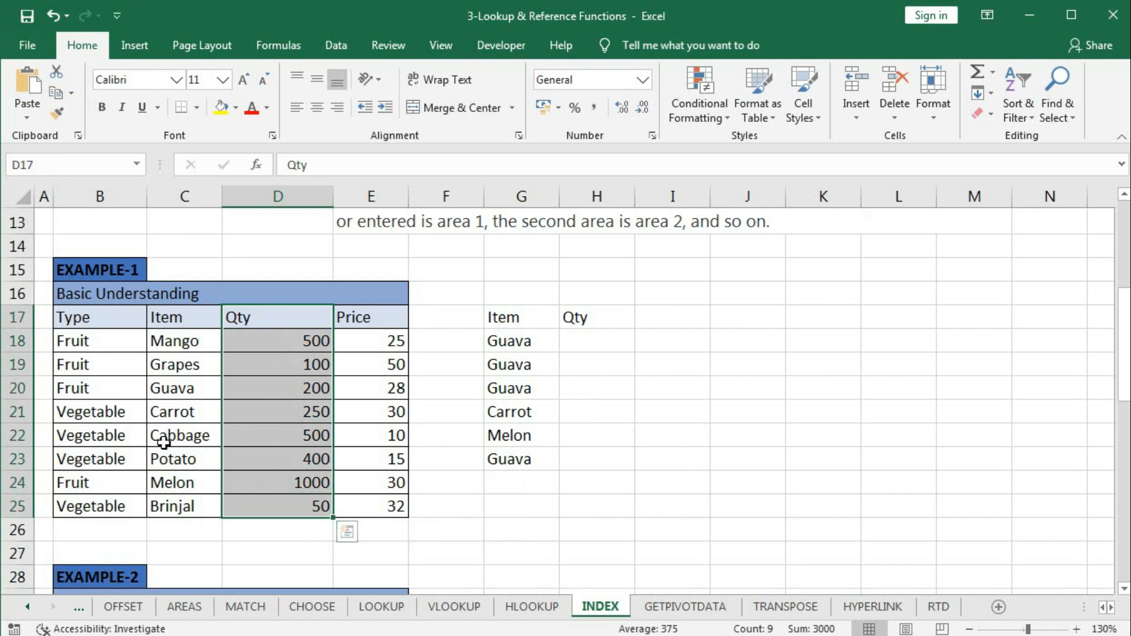
pyautogui.keyDown('ctrl'); pyautogui.moveTo(82, 412); pyautogui.dragTo(381, 416); pyautogui.keyUp('ctrl')
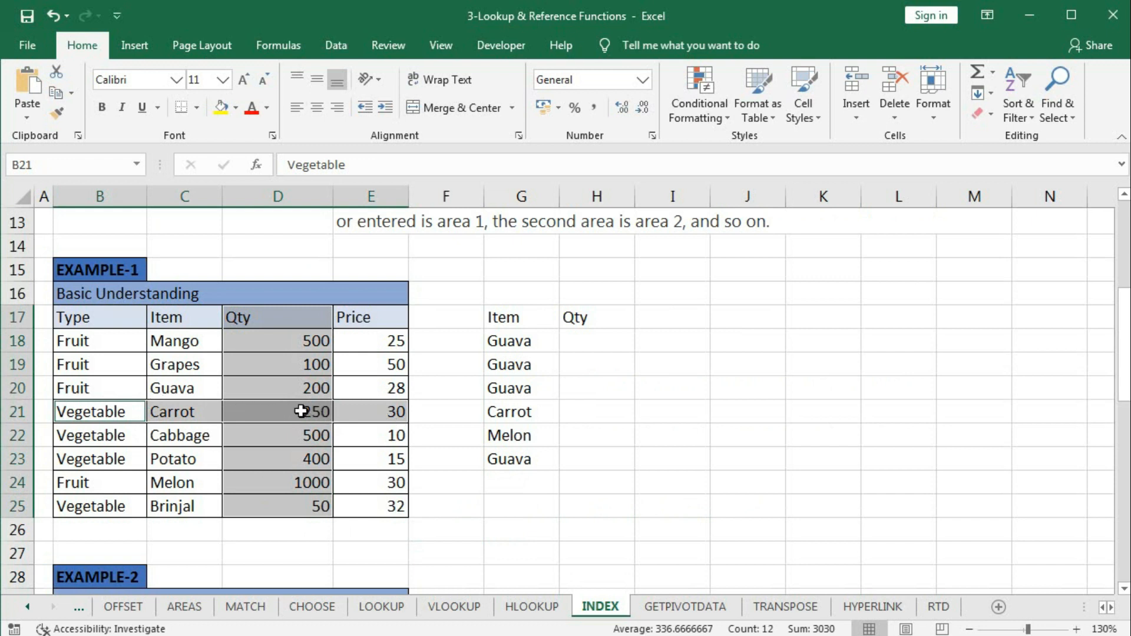
pyautogui.scroll(4, 289, 460)
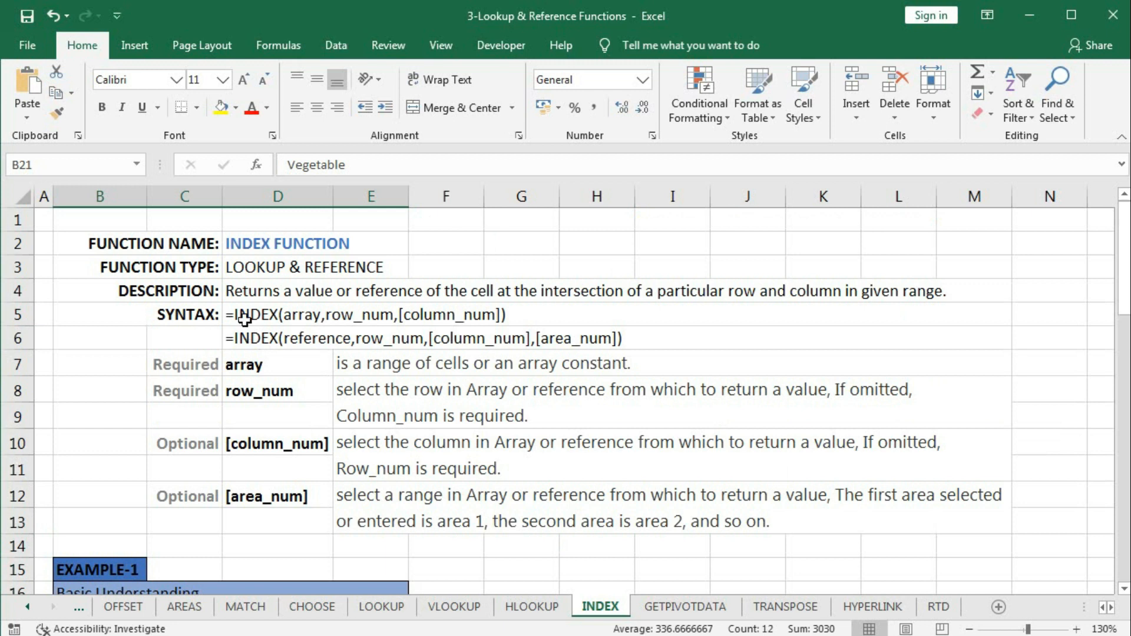
# Read both INDEX syntax forms and relate the array, row_num and column_num arguments to the Example-1 table and its Qty column.
pyautogui.click(241, 323)
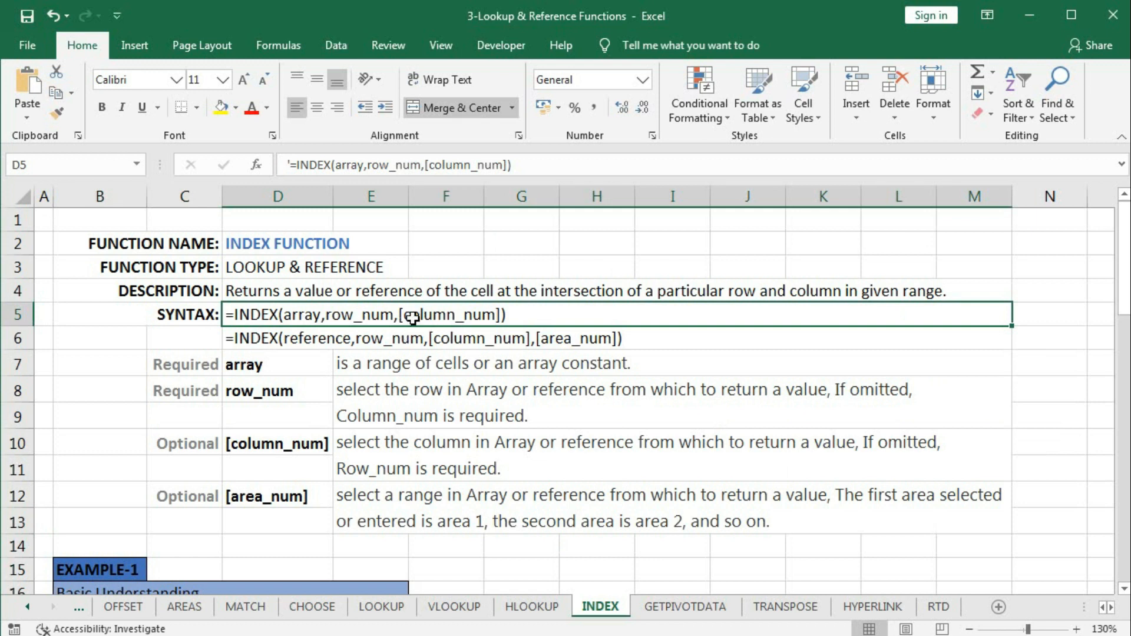
pyautogui.click(236, 342)
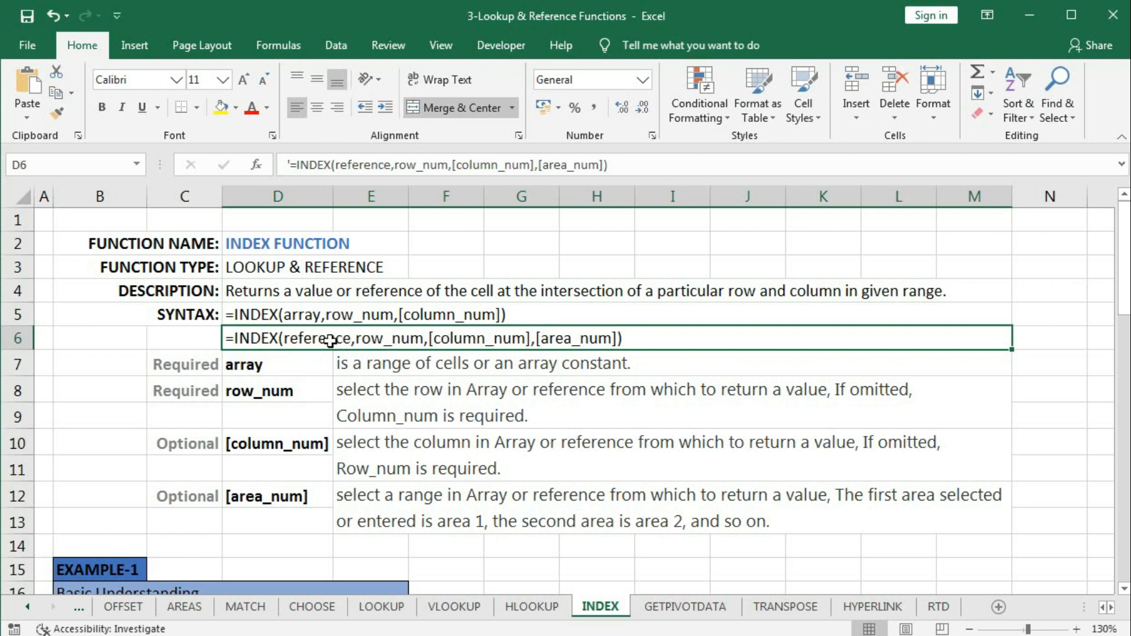
pyautogui.click(265, 368)
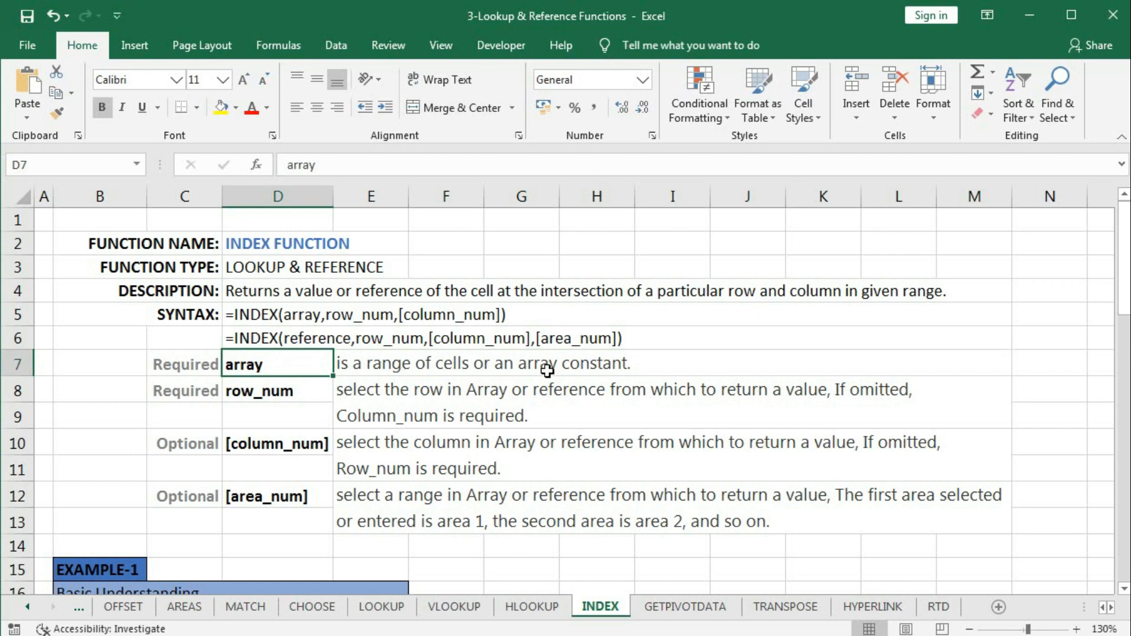
pyautogui.scroll(-4, 589, 370)
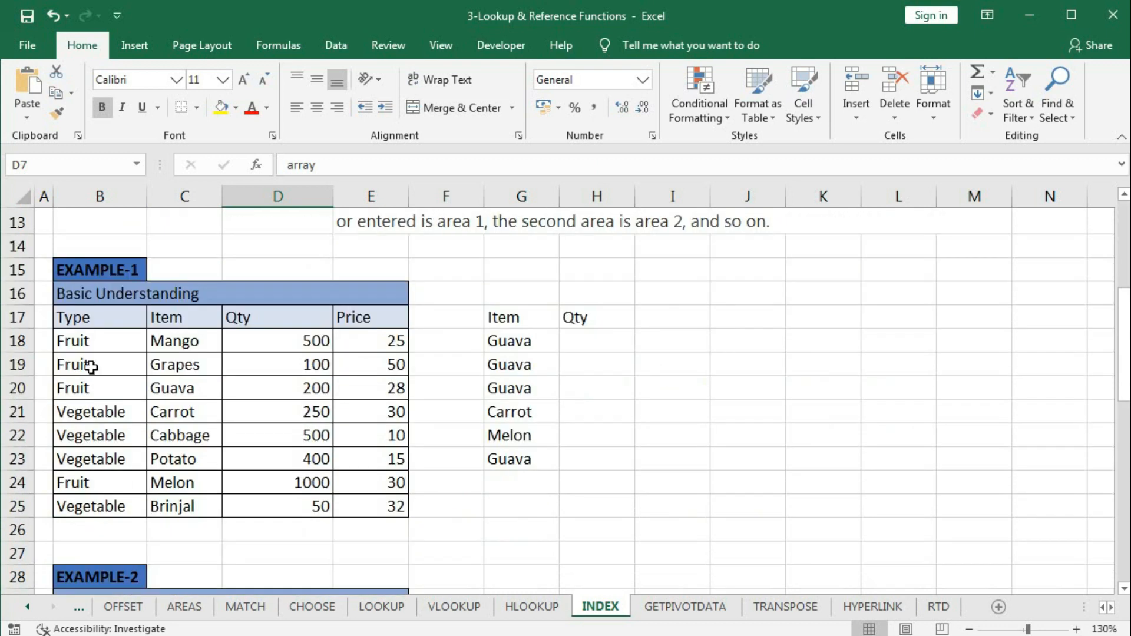
pyautogui.moveTo(76, 328); pyautogui.dragTo(376, 505)
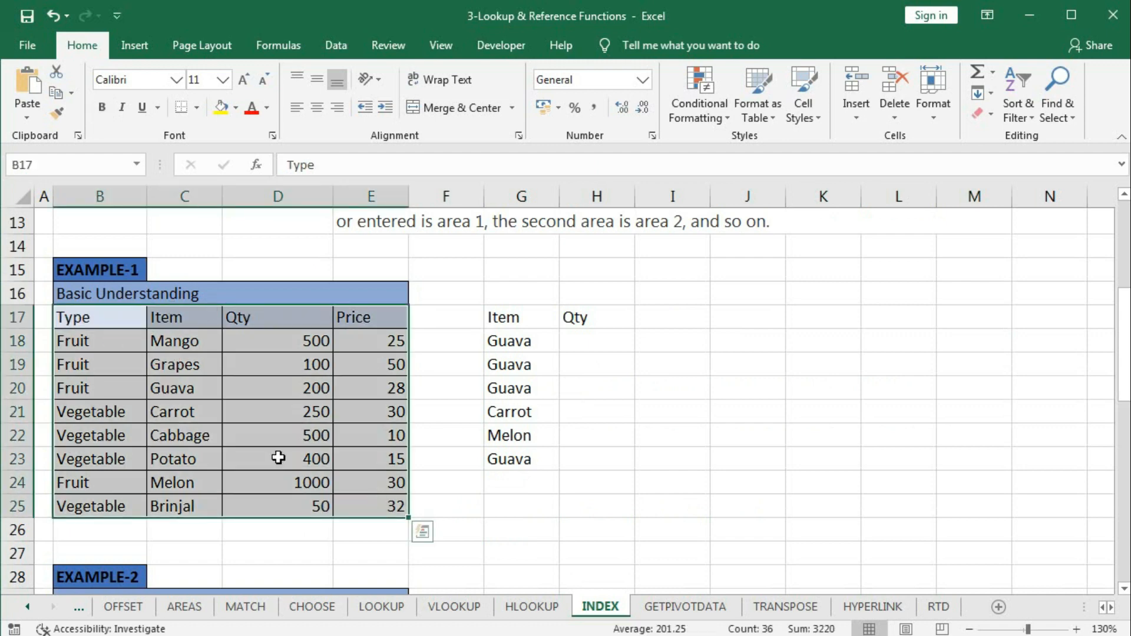
pyautogui.scroll(3, 278, 458)
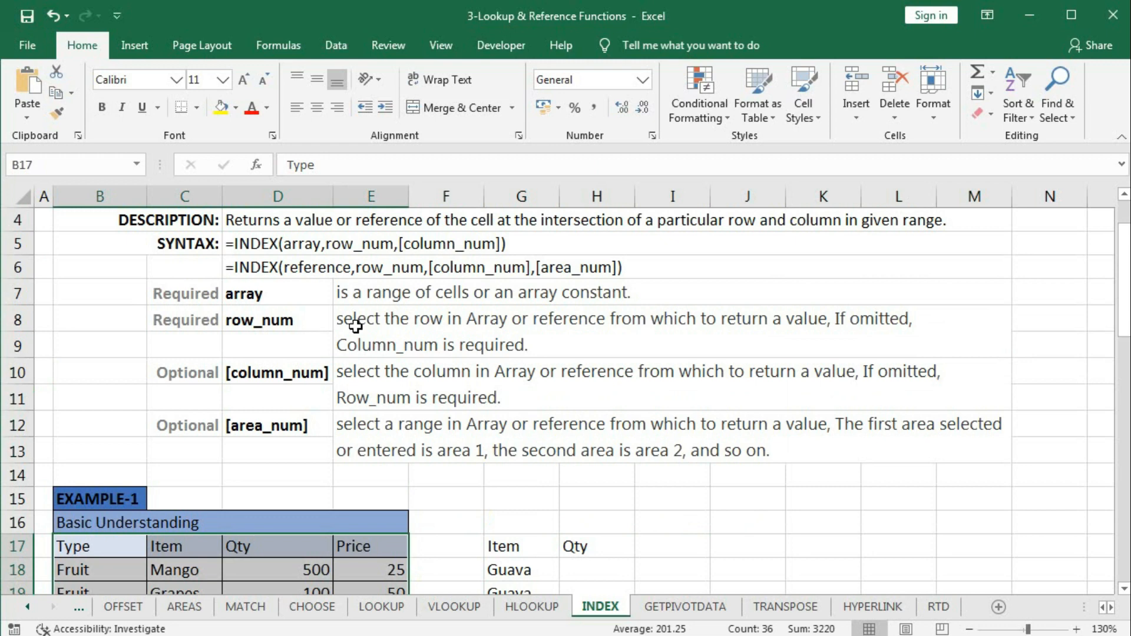
pyautogui.scroll(-3, 355, 326)
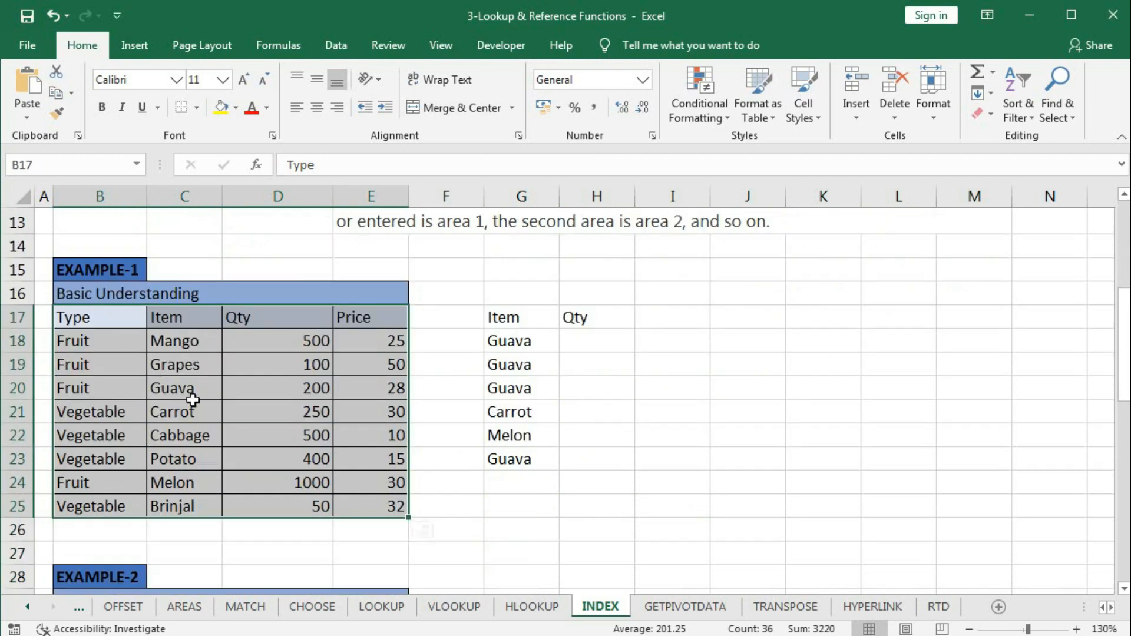
pyautogui.scroll(3, 223, 473)
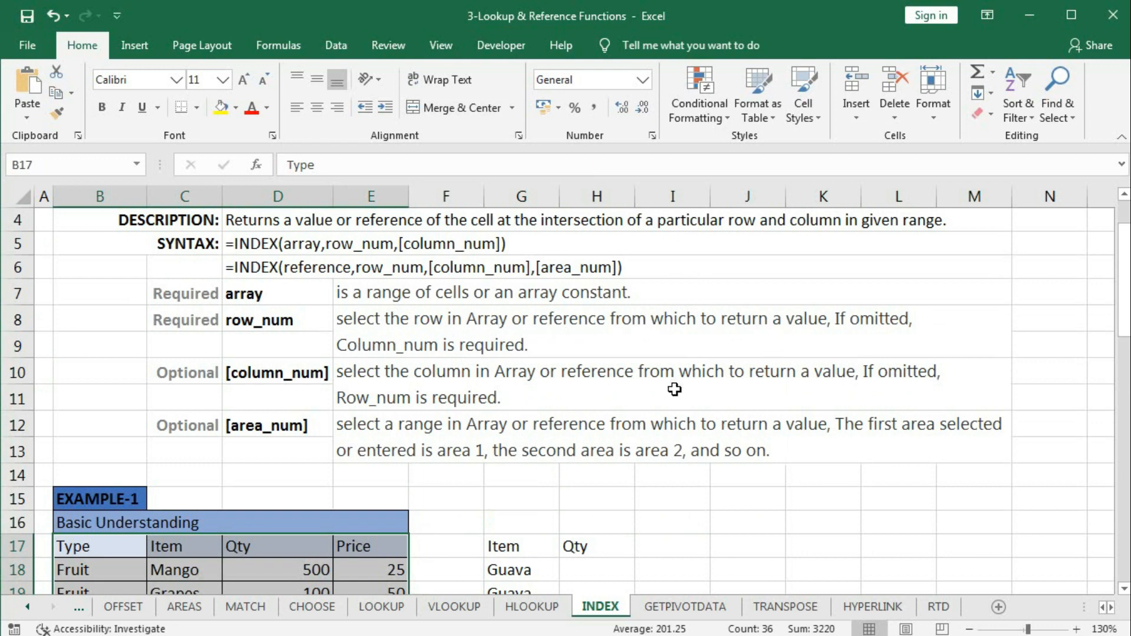
pyautogui.scroll(-2, 674, 389)
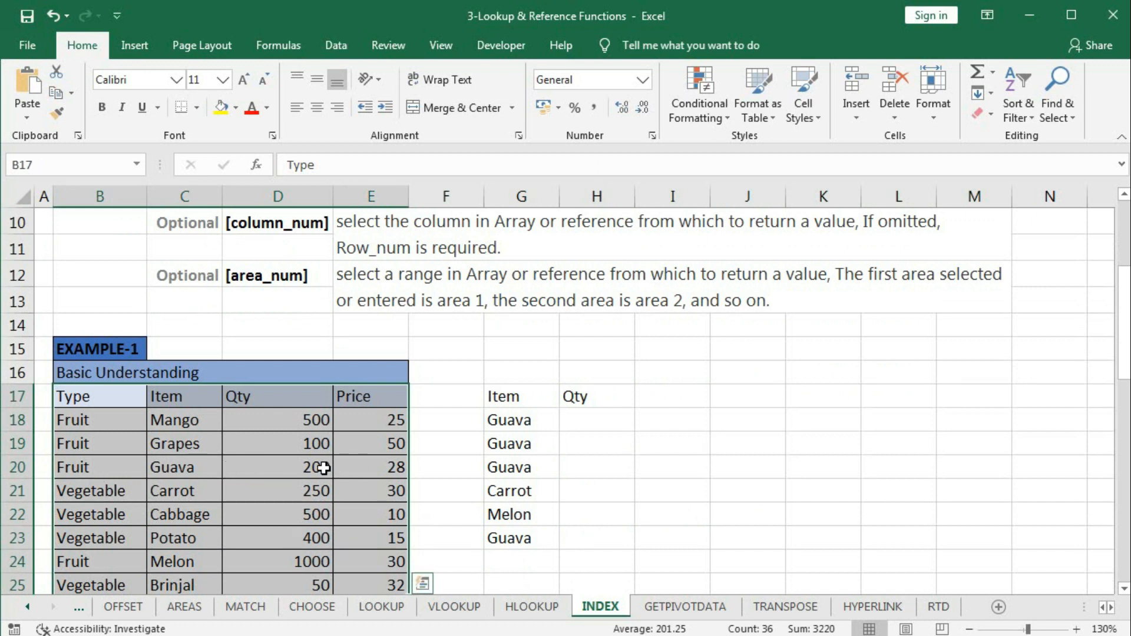
pyautogui.scroll(1, 324, 467)
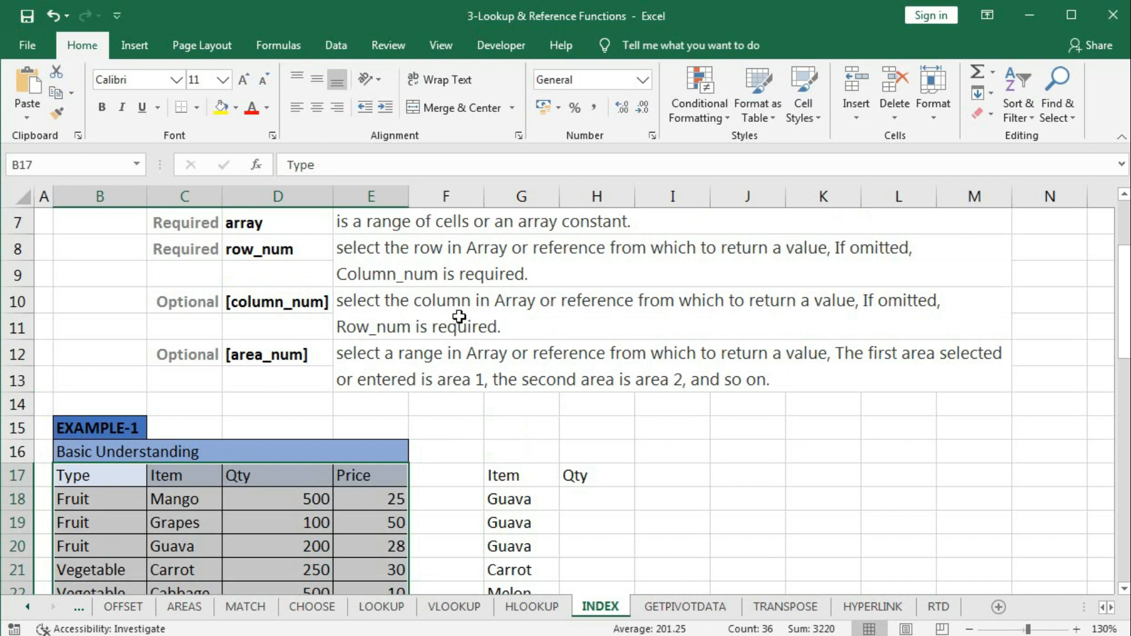
pyautogui.scroll(-1, 354, 412)
pyautogui.moveTo(278, 402); pyautogui.dragTo(279, 564)
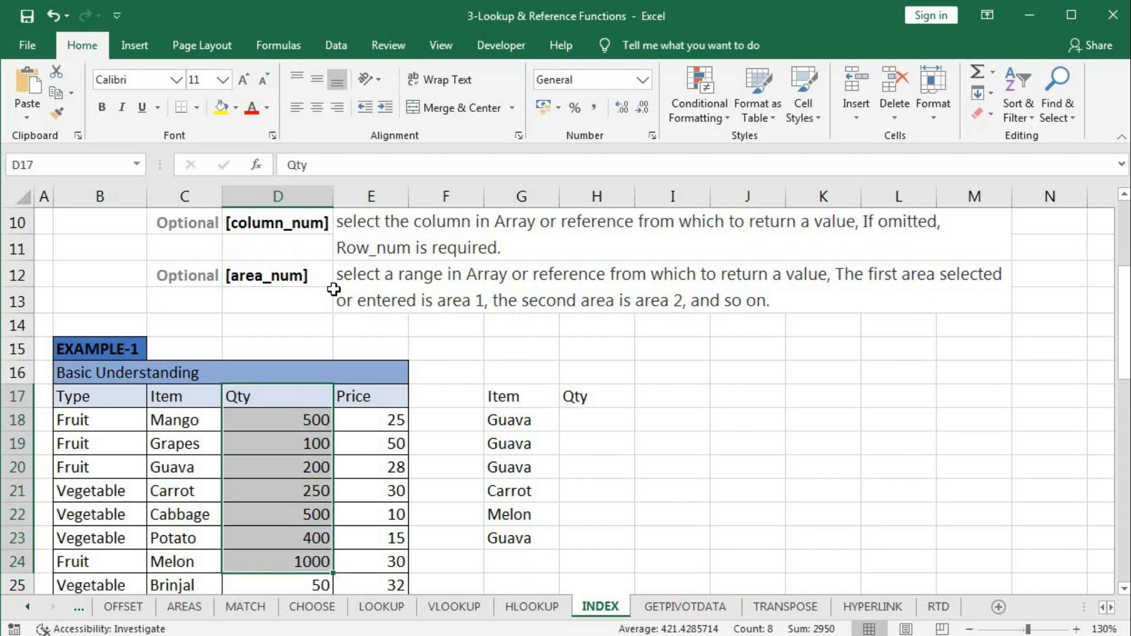
# Review the optional [area_num] argument and the reference form of the INDEX syntax.
pyautogui.click(283, 282)
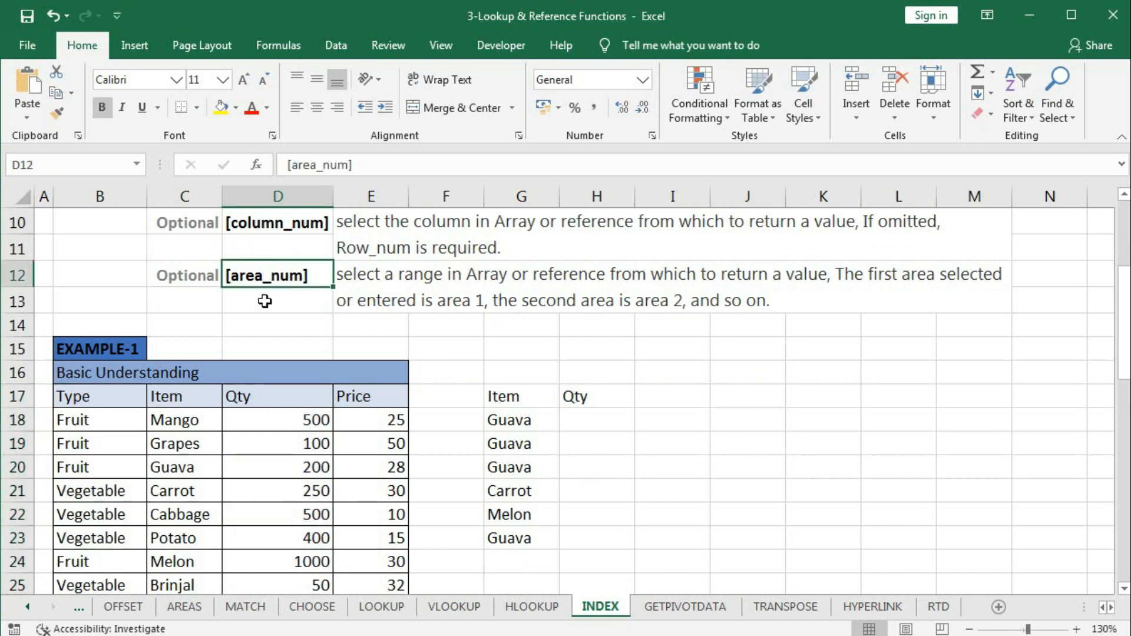
pyautogui.scroll(-2, 264, 301)
pyautogui.scroll(2, 263, 300)
pyautogui.scroll(2, 136, 452)
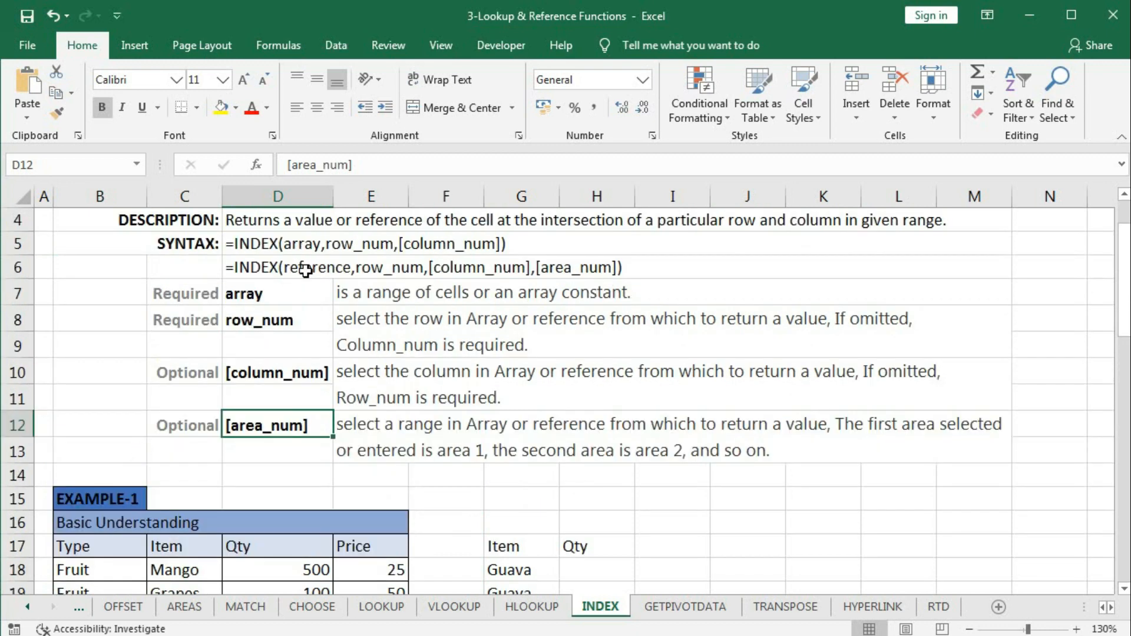
pyautogui.scroll(-2, 279, 351)
pyautogui.scroll(2, 279, 352)
pyautogui.click(307, 269)
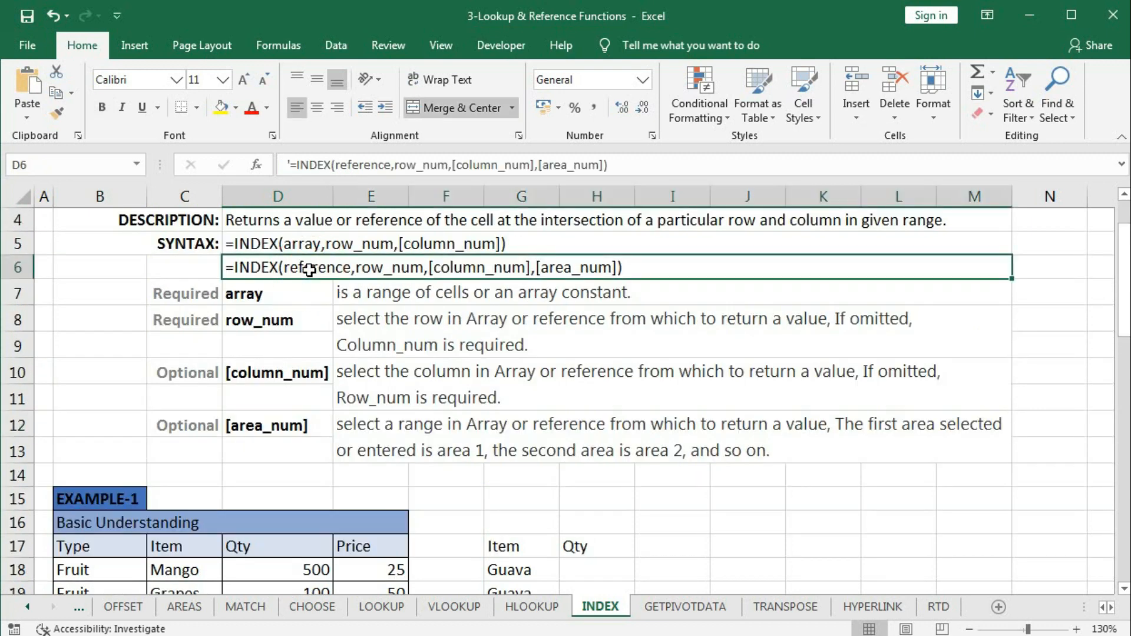
pyautogui.scroll(-1, 288, 380)
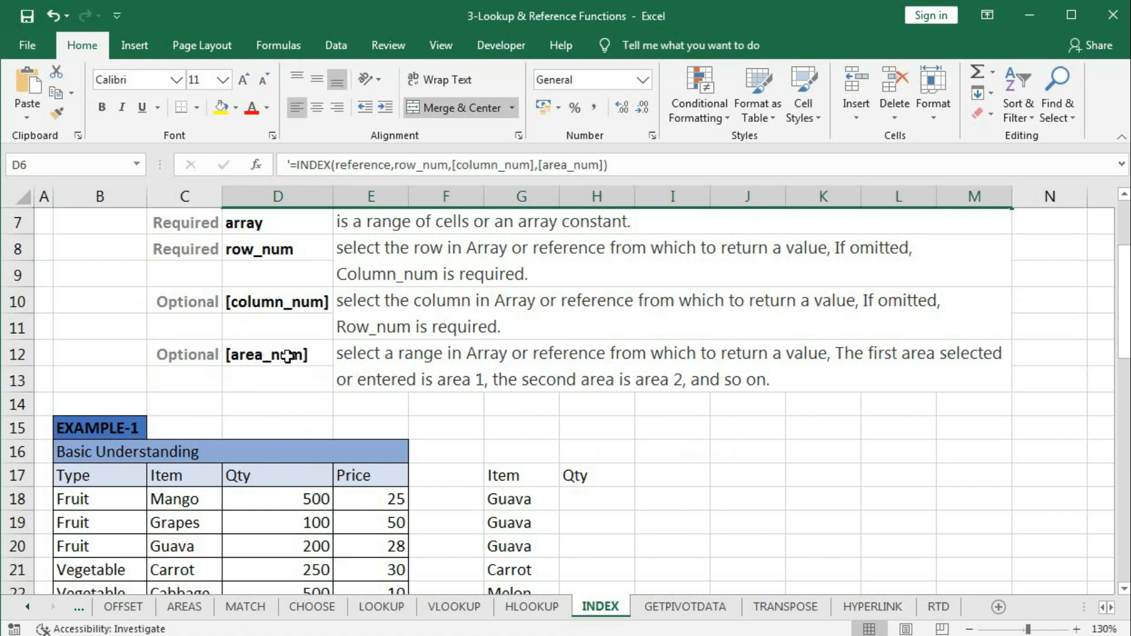
# Examine the separate Fruit and Vegetable tables in Example-3 as the areas that area_num refers to.
pyautogui.scroll(-11, 287, 361)
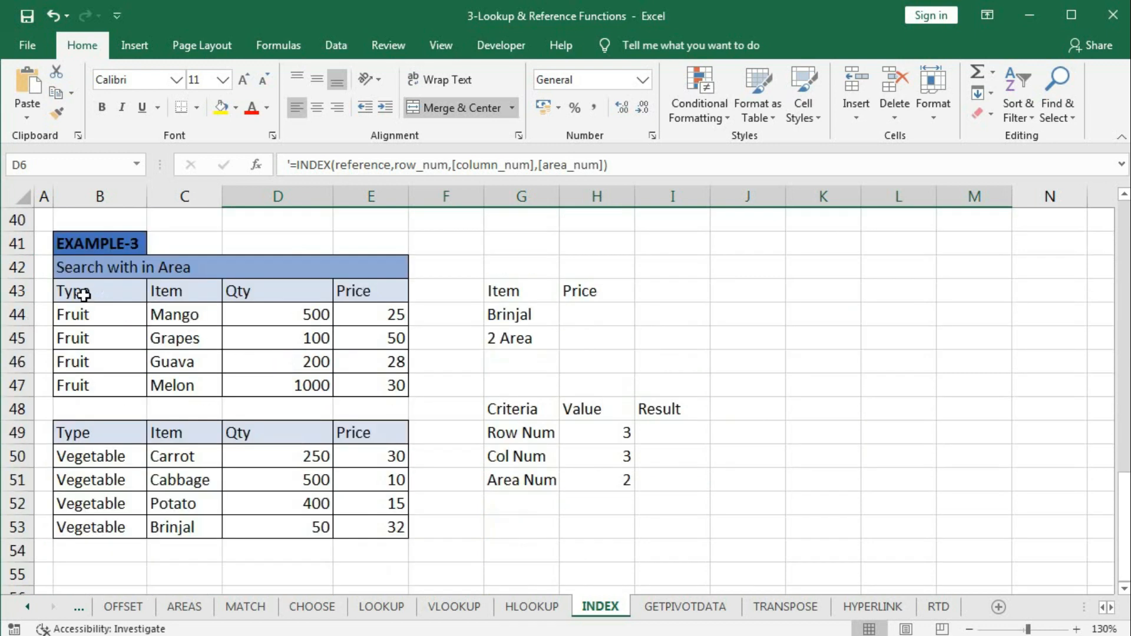
pyautogui.moveTo(76, 295); pyautogui.dragTo(365, 391)
pyautogui.moveTo(87, 434); pyautogui.dragTo(371, 522)
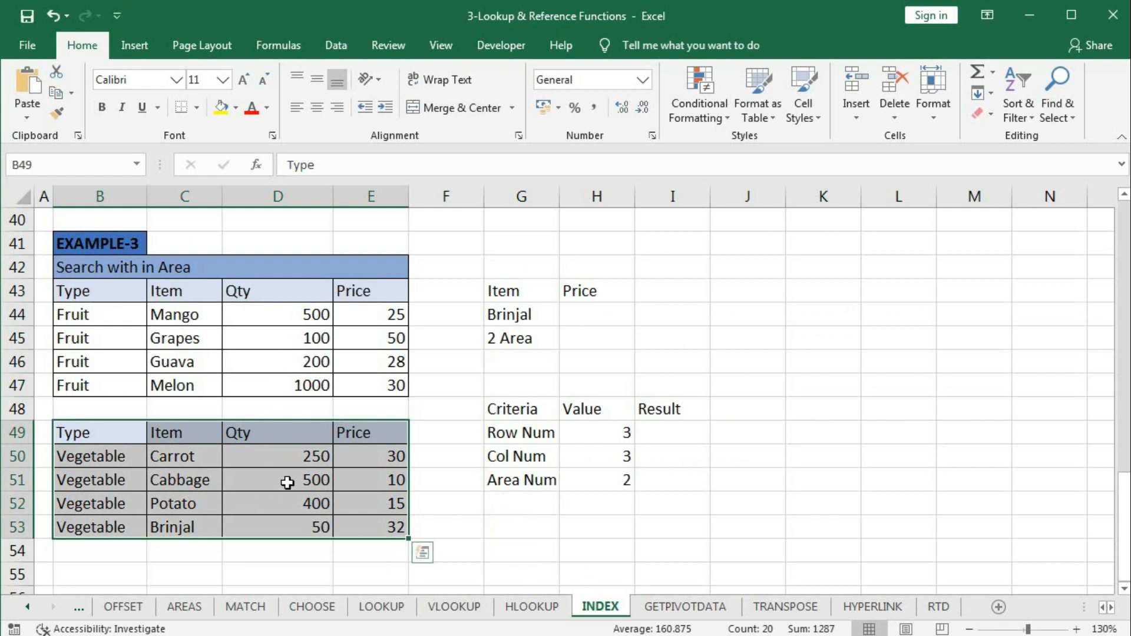
pyautogui.scroll(13, 300, 515)
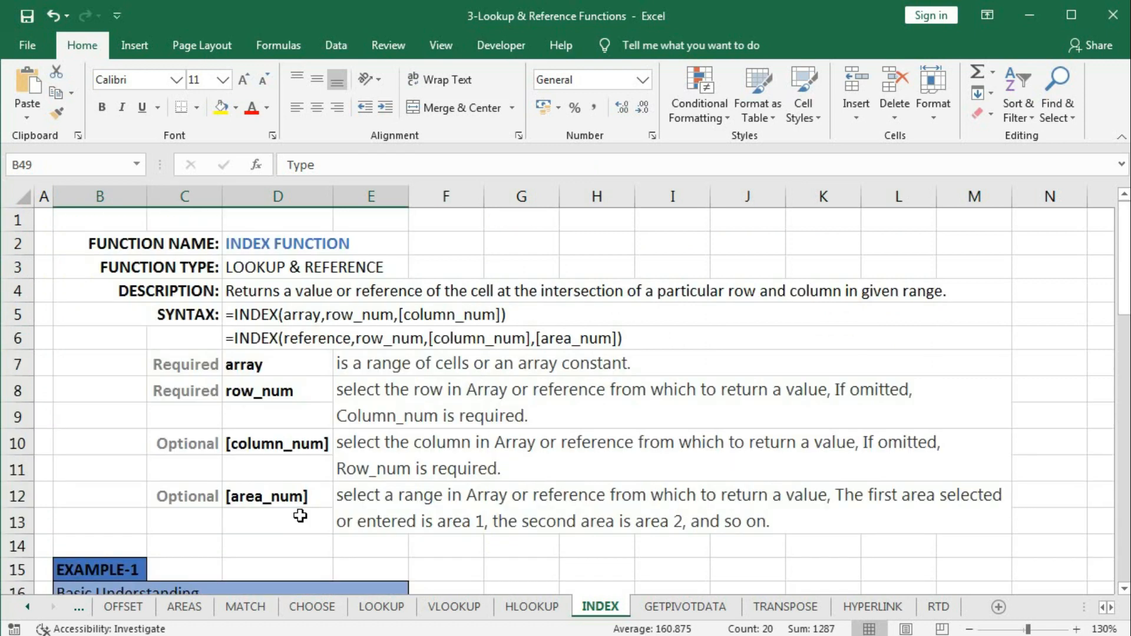
pyautogui.scroll(-4, 300, 515)
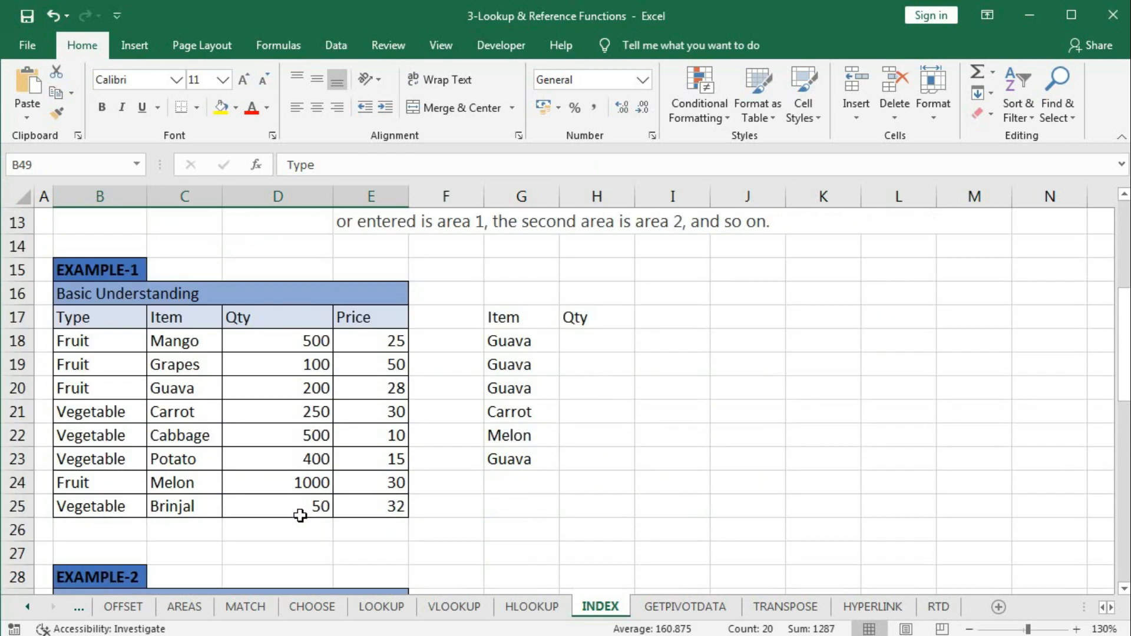
pyautogui.scroll(-10, 300, 515)
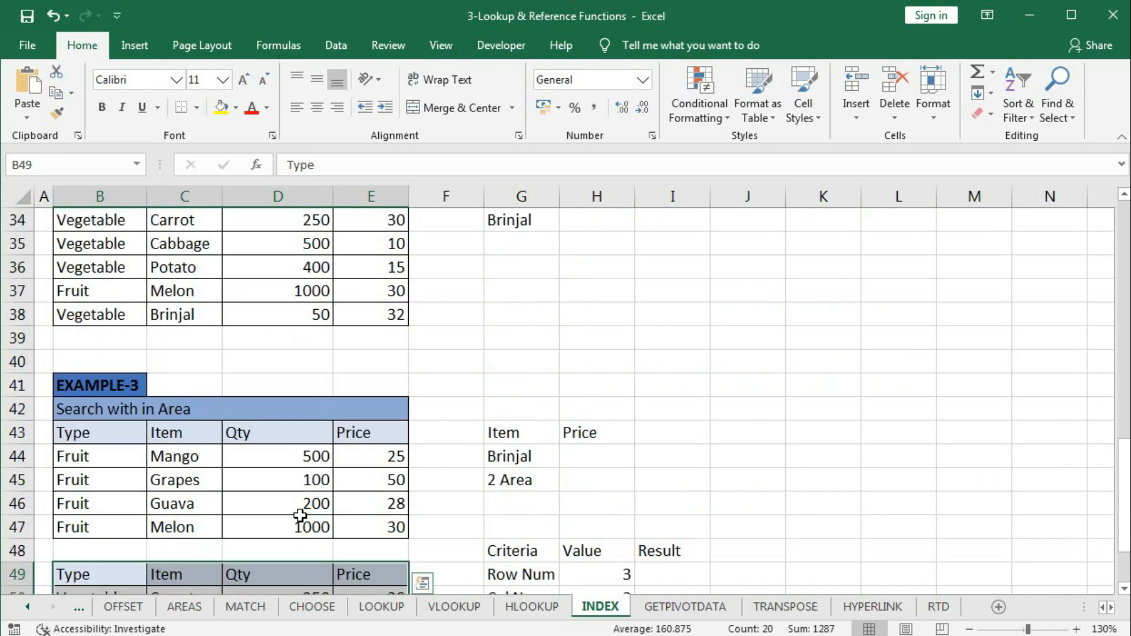
pyautogui.scroll(13, 299, 516)
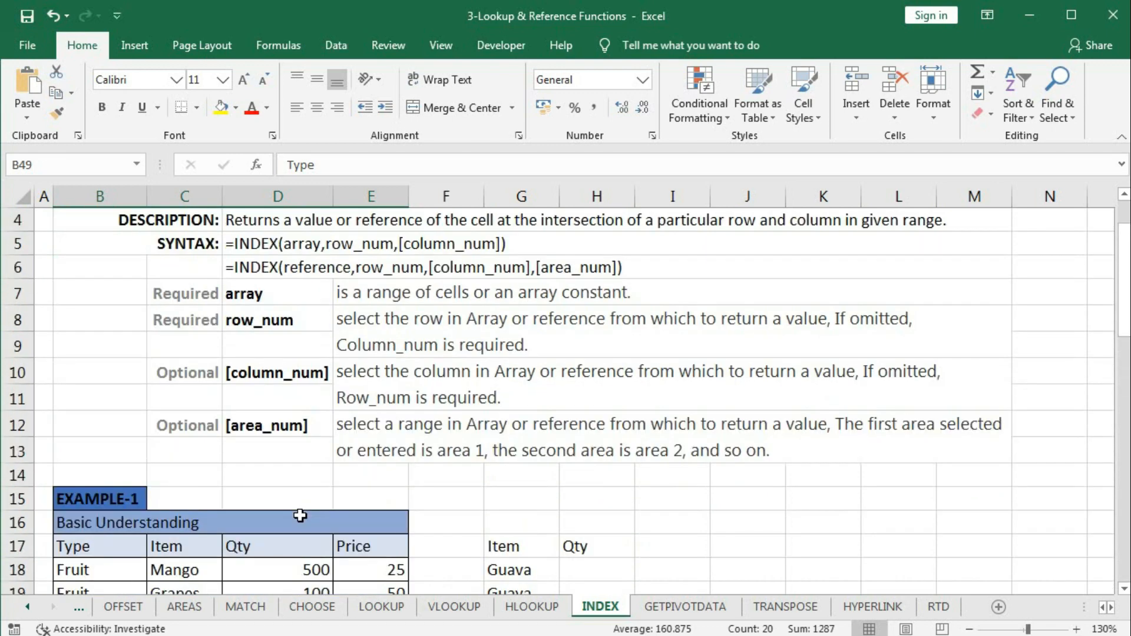
# Examine the Qty column and count down to the Guava row in the Example-1 table.
pyautogui.scroll(-3, 300, 515)
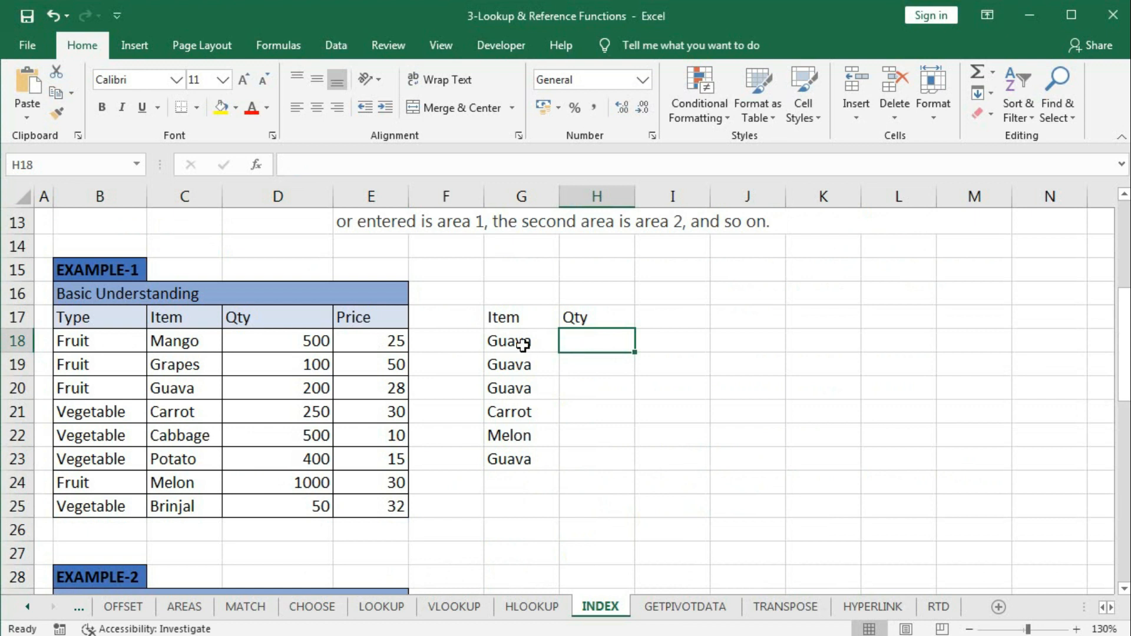
pyautogui.moveTo(272, 316); pyautogui.dragTo(266, 503)
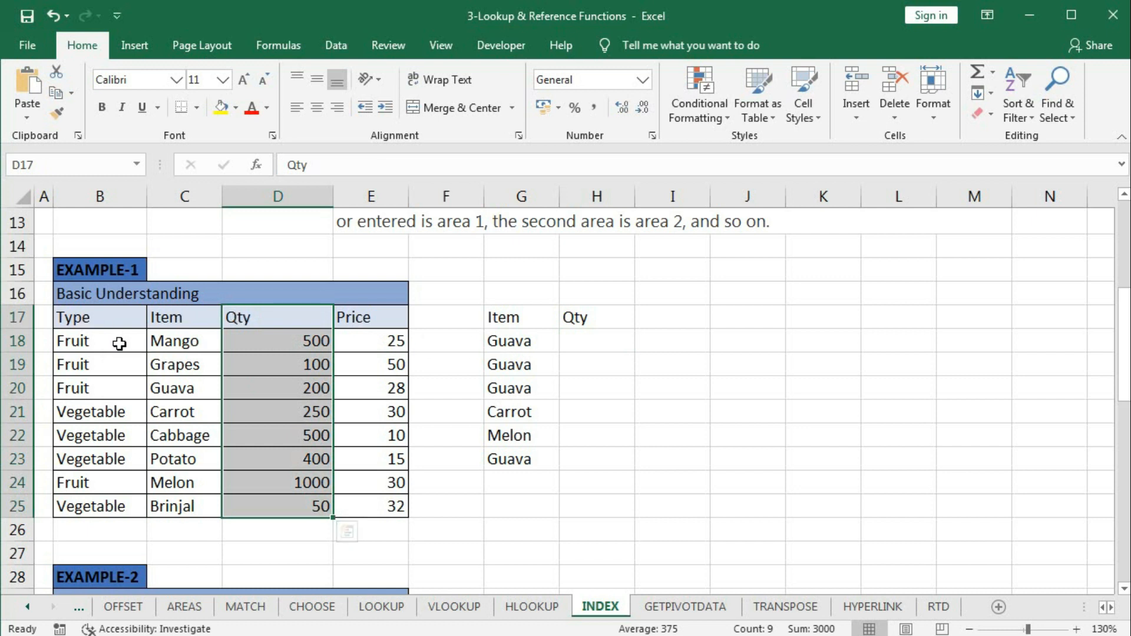
pyautogui.click(89, 317)
pyautogui.click(91, 339)
pyautogui.click(172, 363)
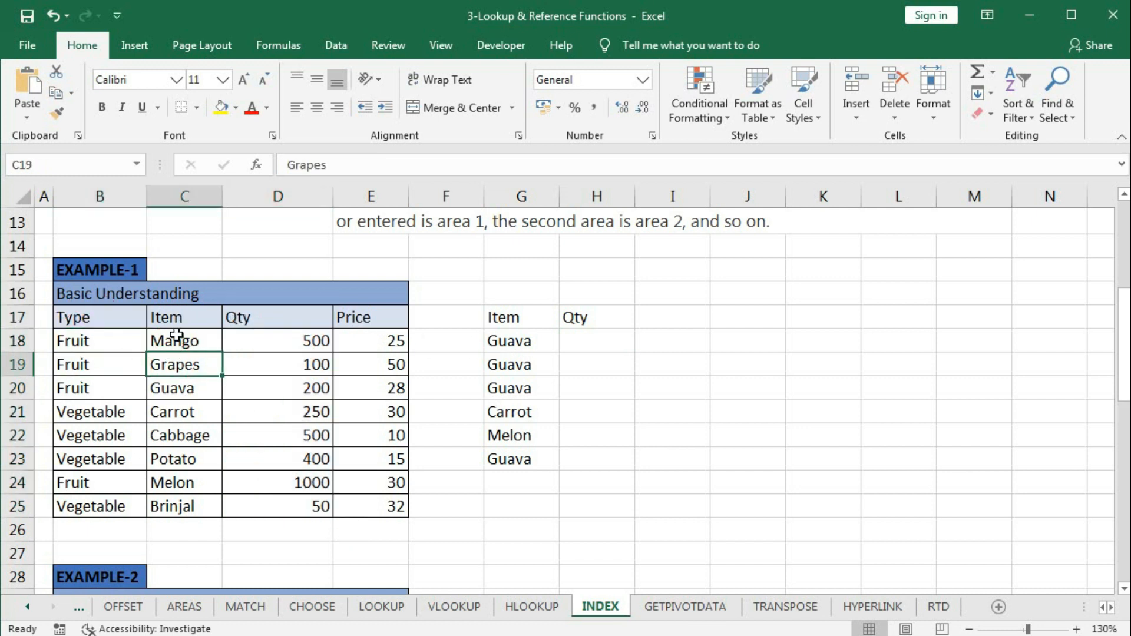
pyautogui.click(179, 387)
# Enter =INDEX(B17:E25,4,3) in H18 to return the Guava quantity from the full Example-1 table.
pyautogui.click(589, 340)
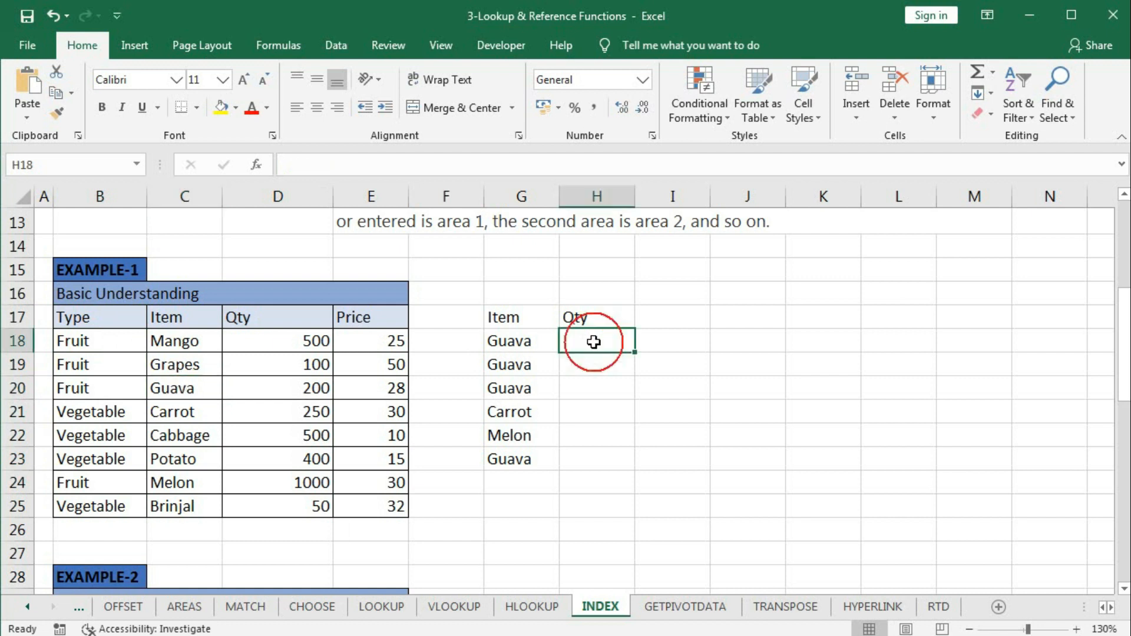
pyautogui.write('=')
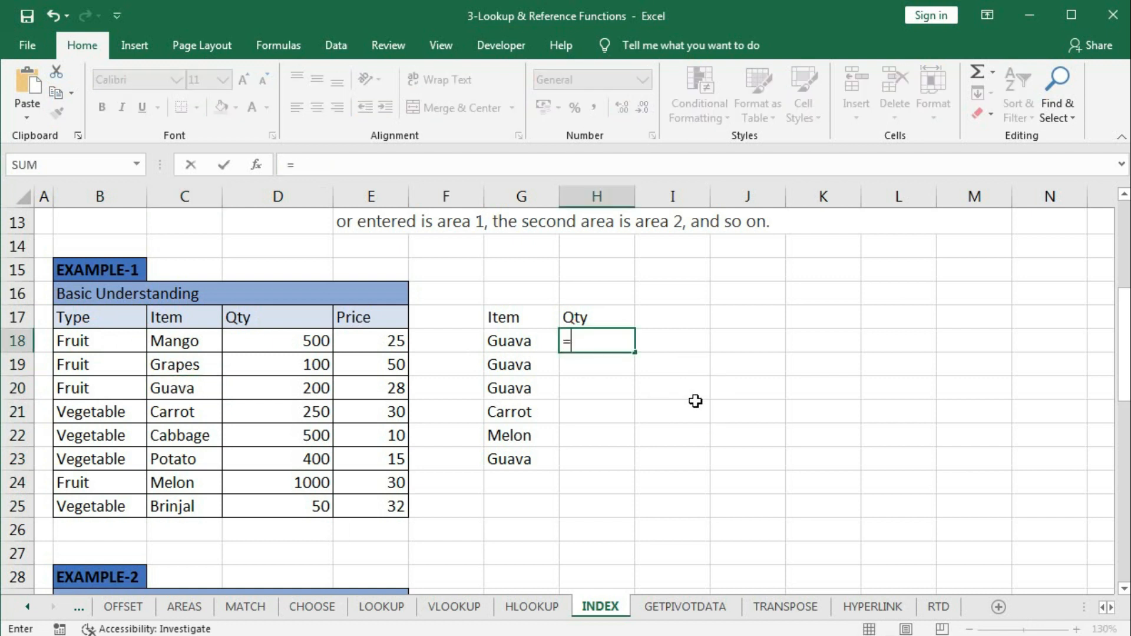
pyautogui.write('inde')
pyautogui.press('Tab')
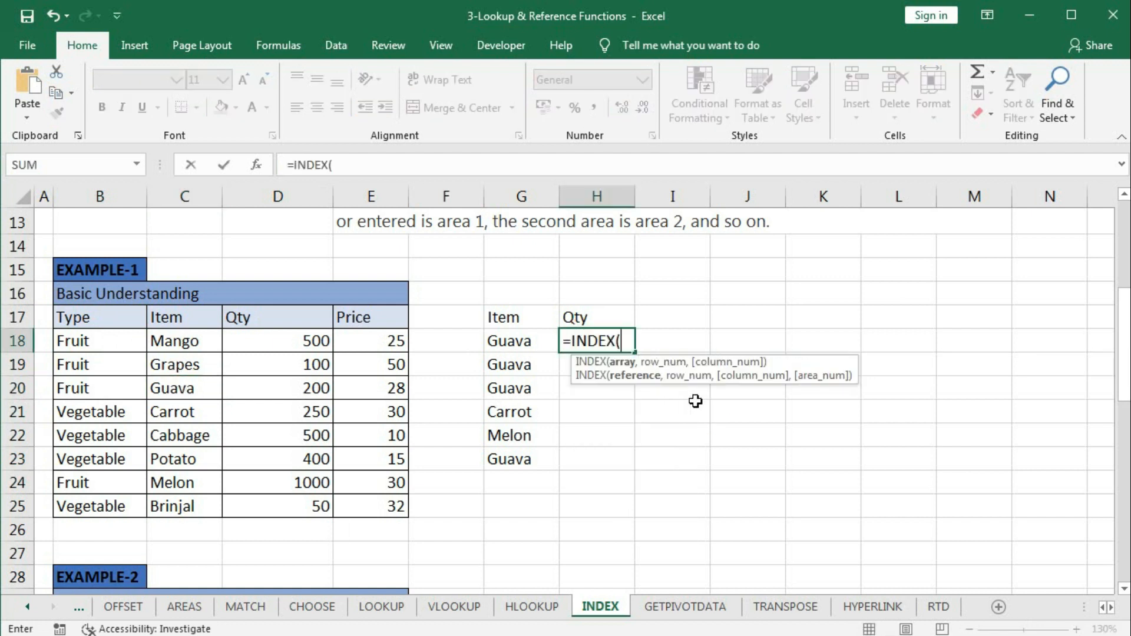
pyautogui.moveTo(60, 318); pyautogui.dragTo(383, 505)
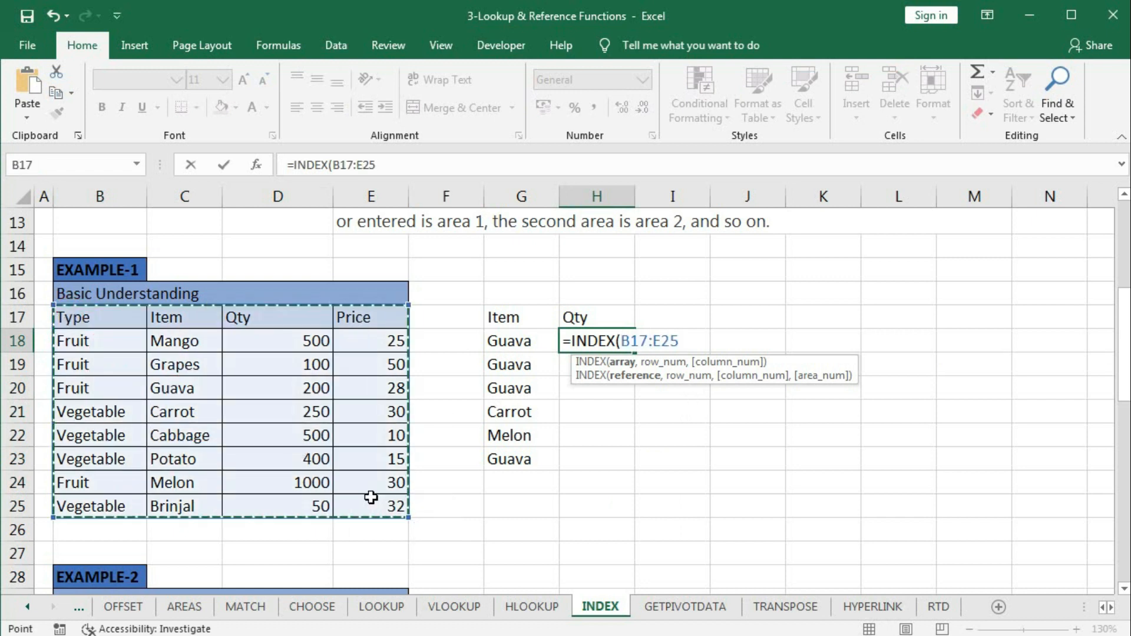
pyautogui.write(',')
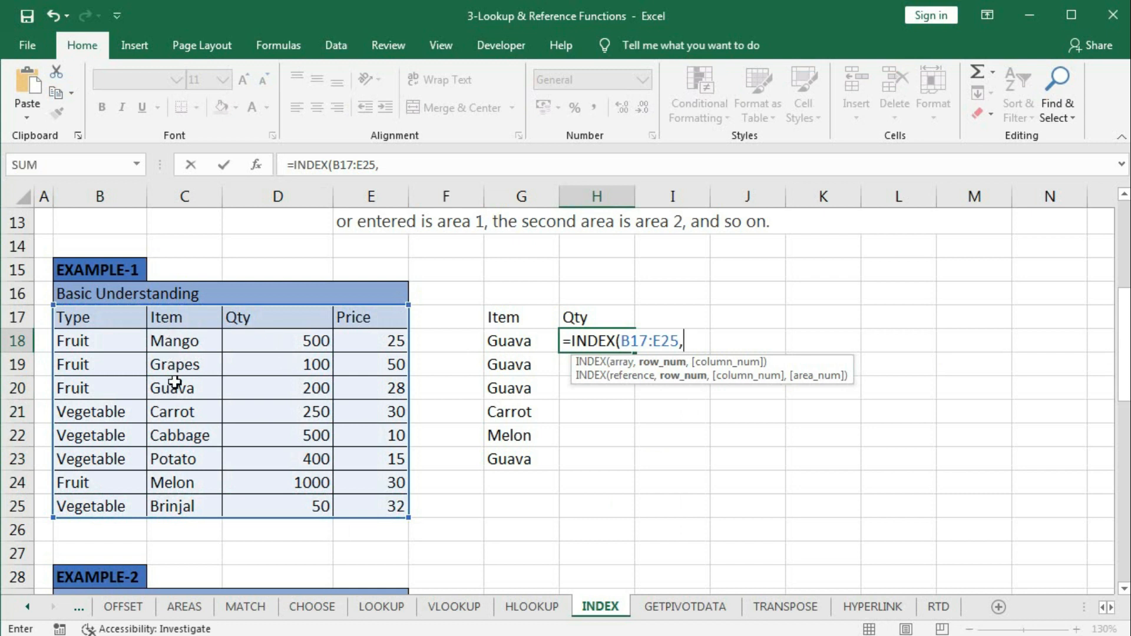
pyautogui.write('4,')
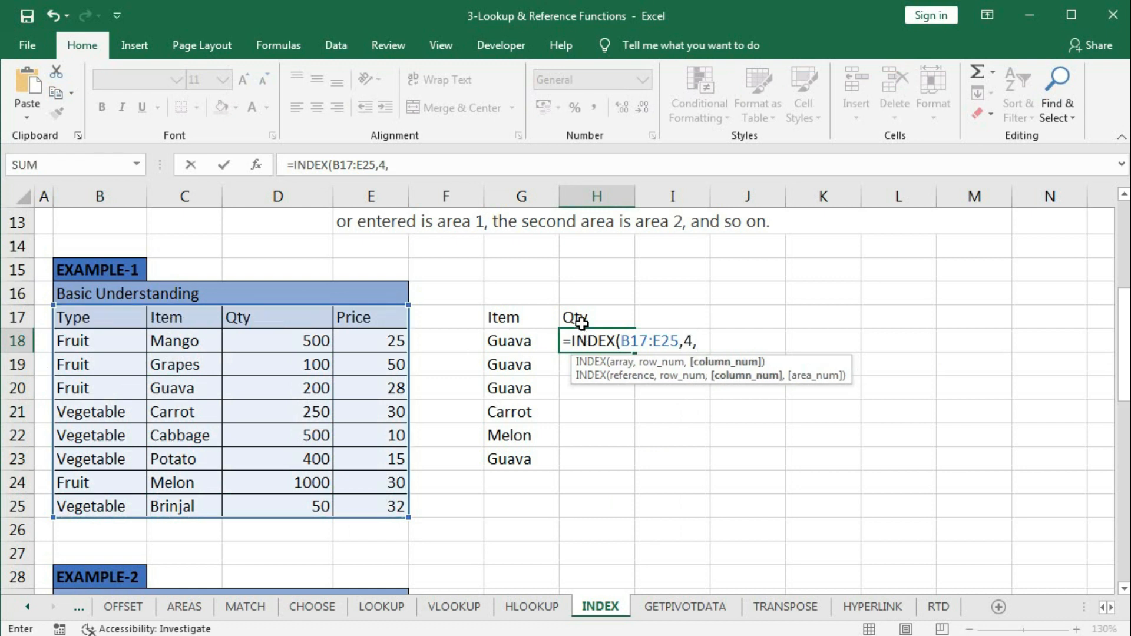
pyautogui.write('3)')
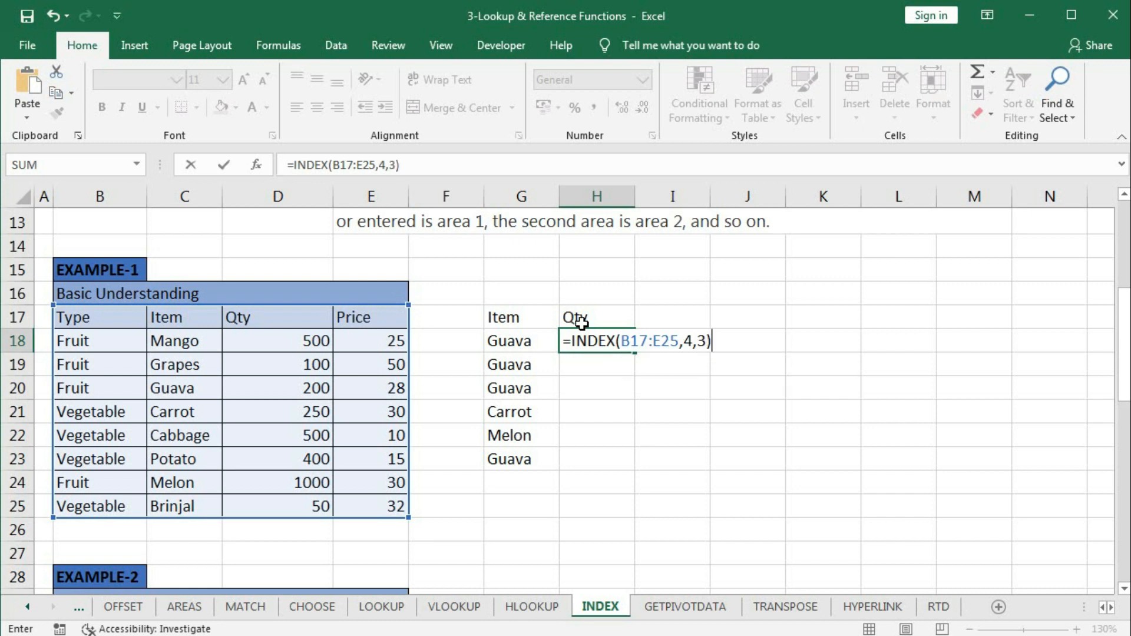
pyautogui.press('Return')
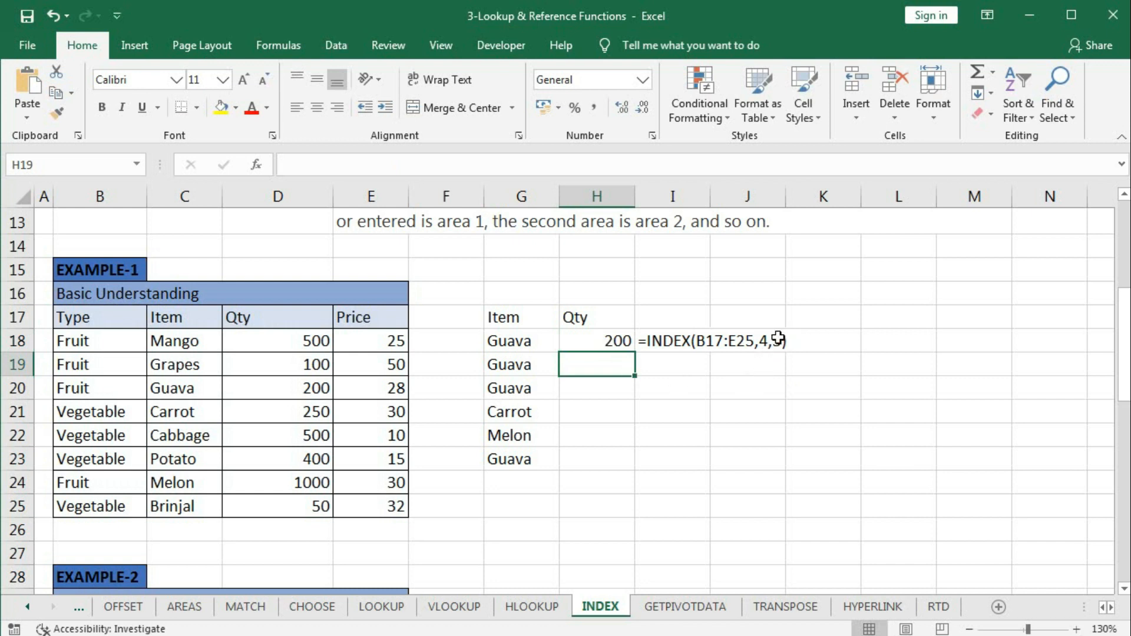
# Review the column_num argument of the INDEX formula in H18, leaving the formula as it is.
pyautogui.doubleClick(598, 340)
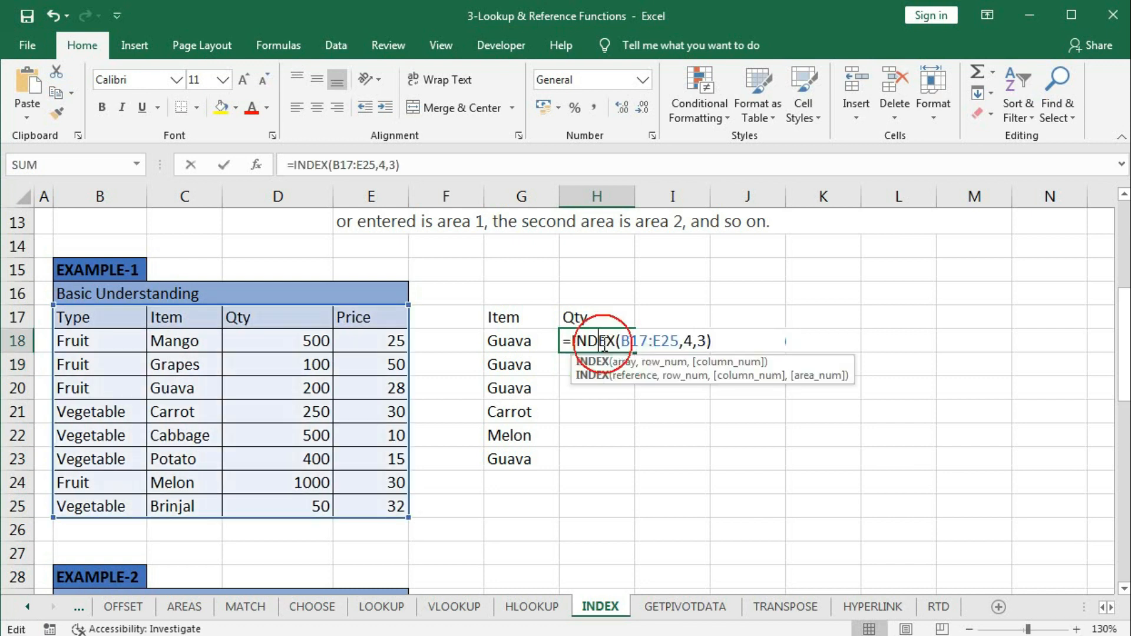
pyautogui.click(715, 374)
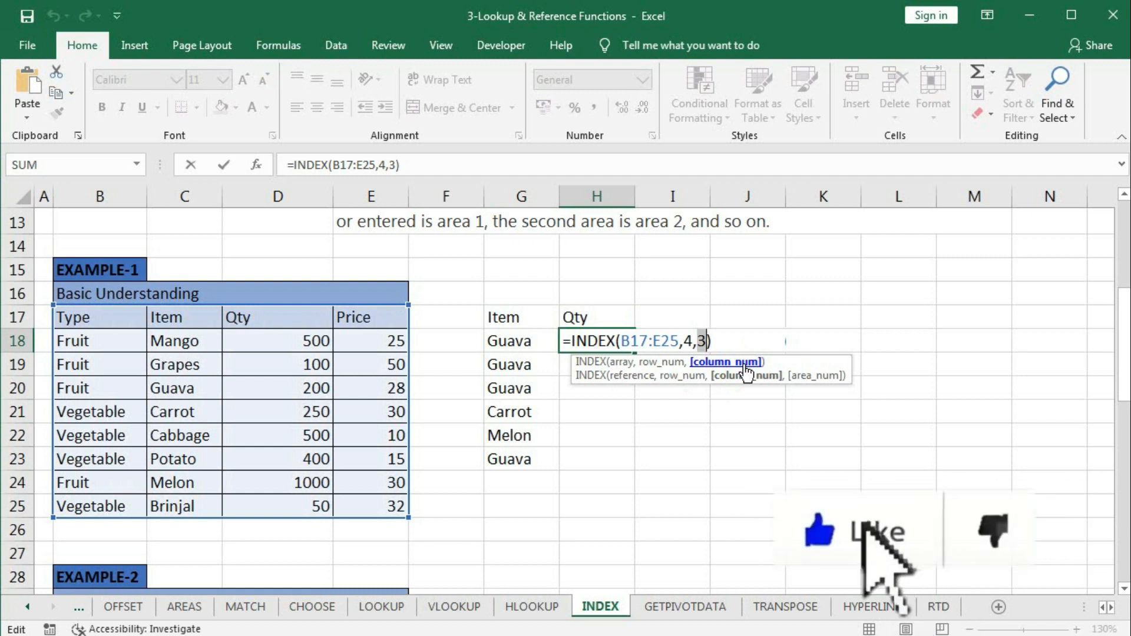
pyautogui.press('Escape')
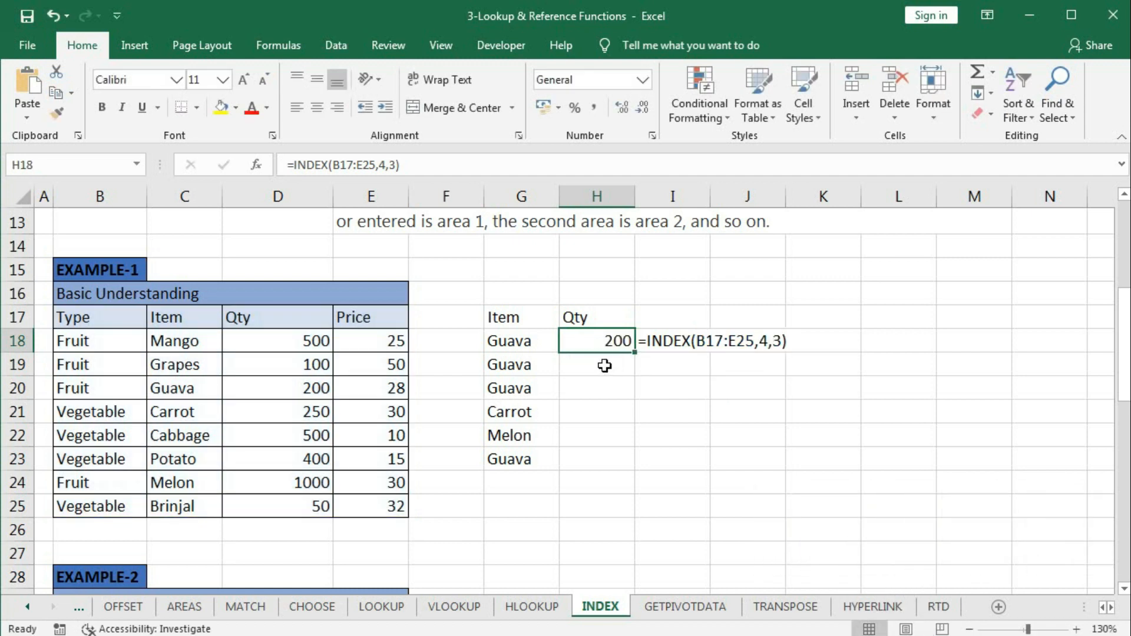
# Enter =INDEX(B17:E25,4) in H19, giving the full table and row number without a column number.
pyautogui.click(604, 366)
pyautogui.write('=')
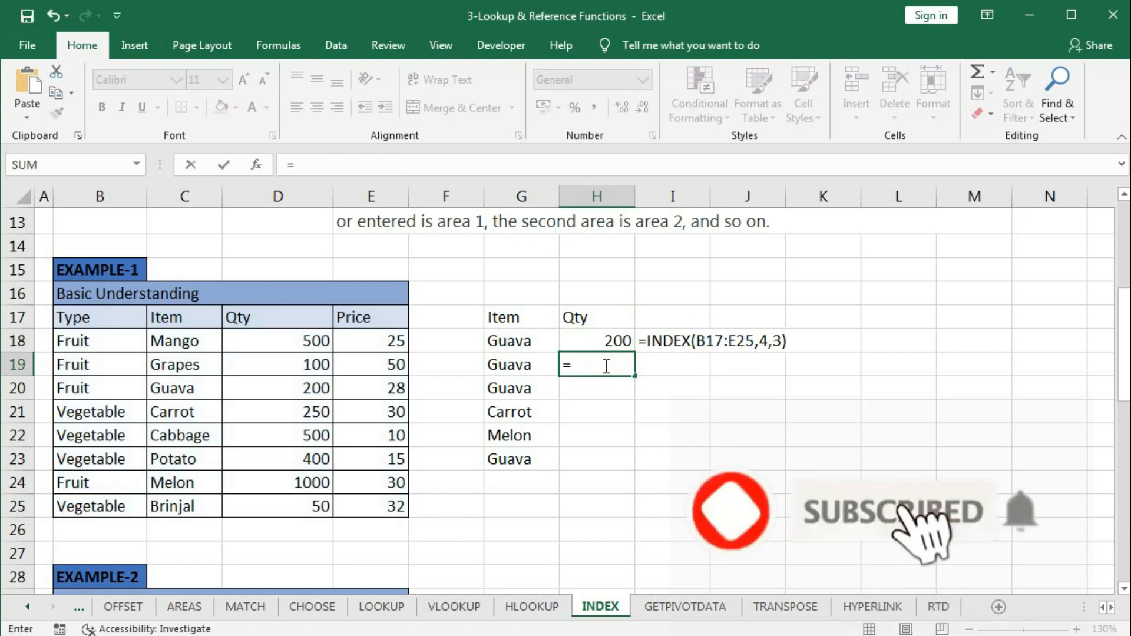
pyautogui.write('inde')
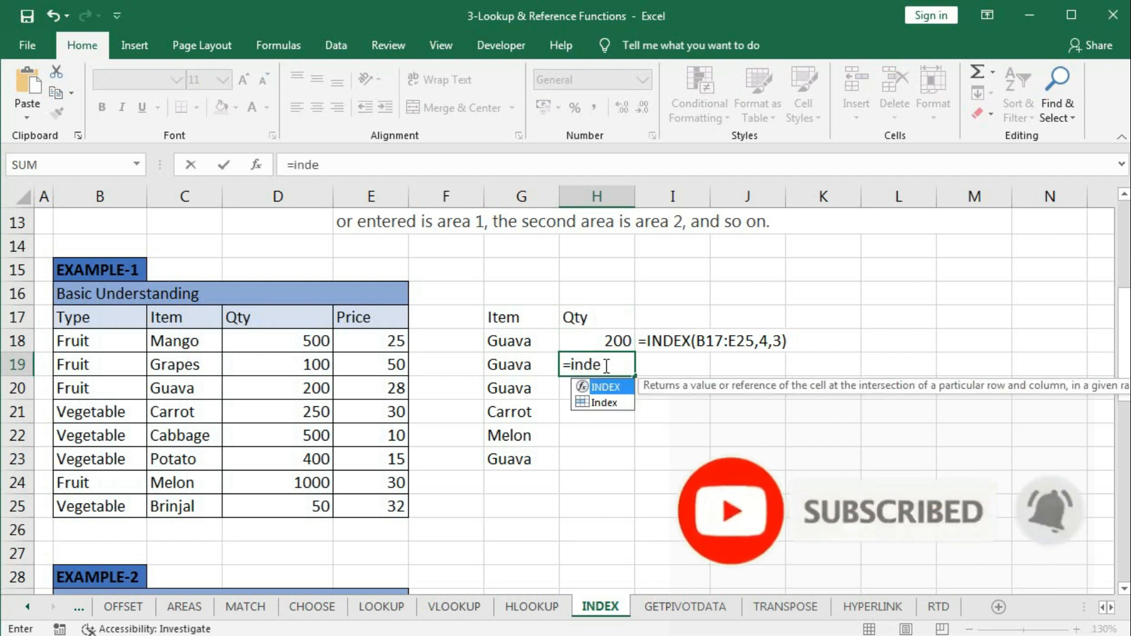
pyautogui.press('Tab')
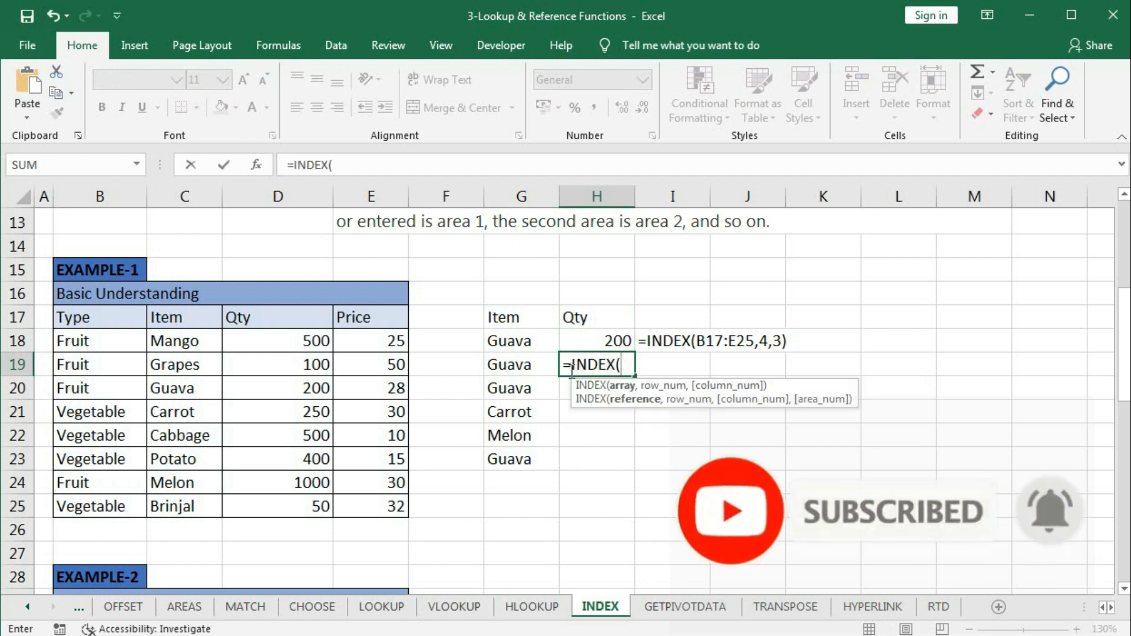
pyautogui.moveTo(59, 321); pyautogui.dragTo(360, 504)
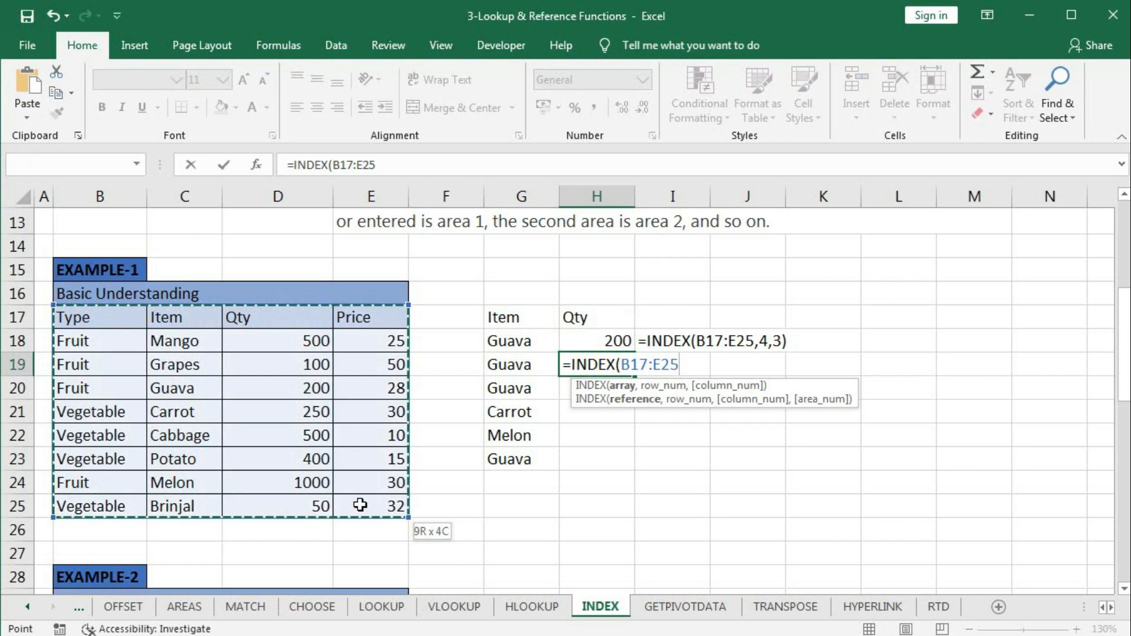
pyautogui.write(',')
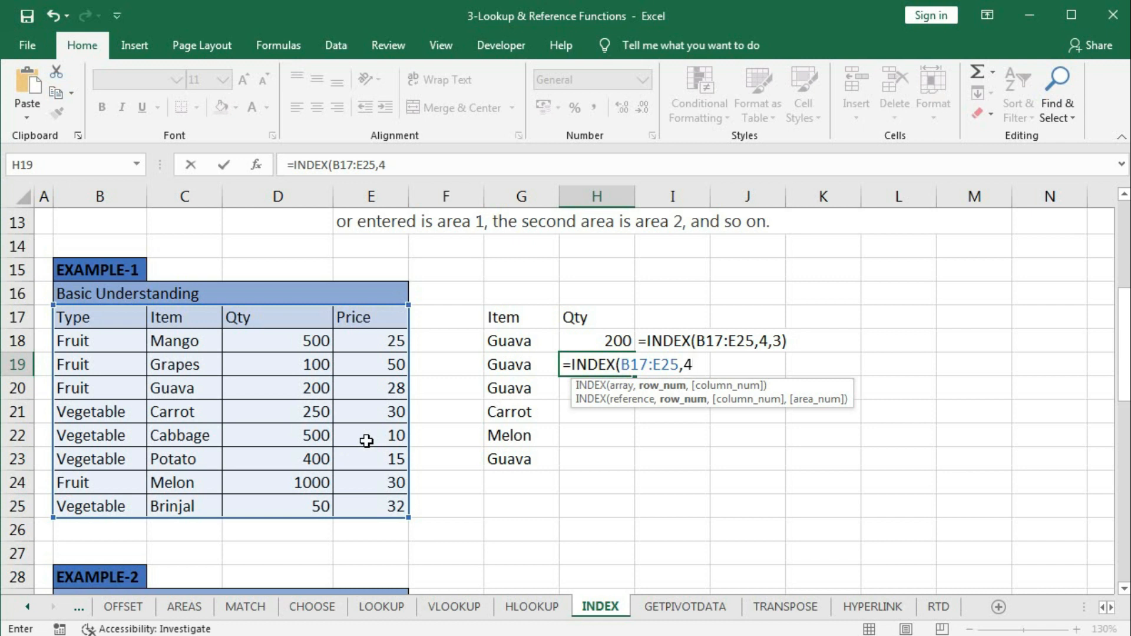
pyautogui.write('4)')
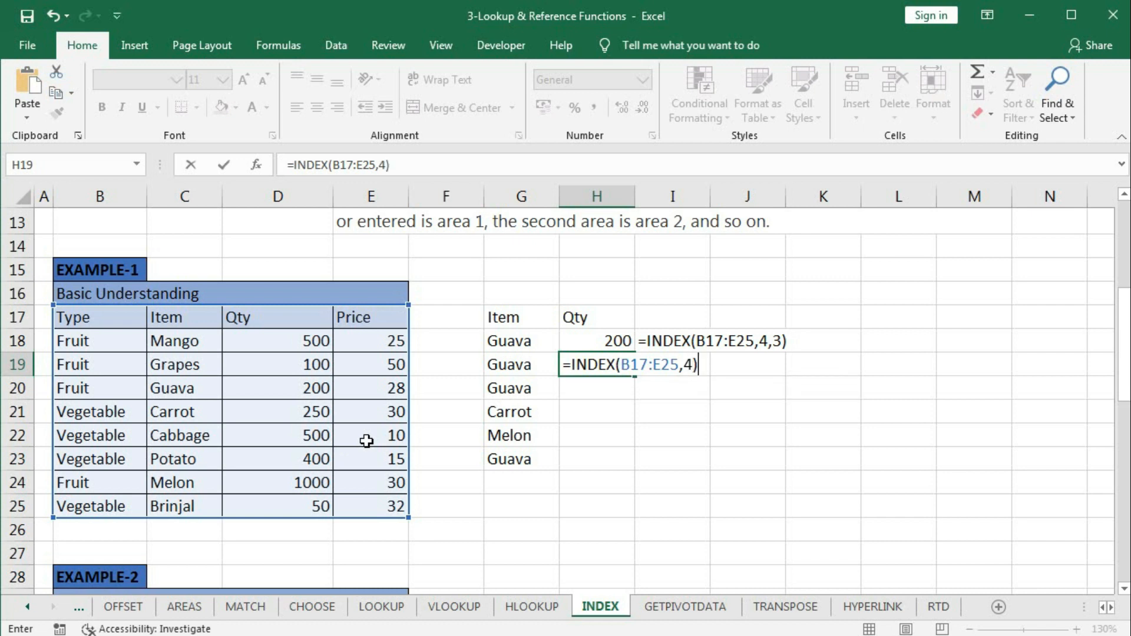
pyautogui.press('Return')
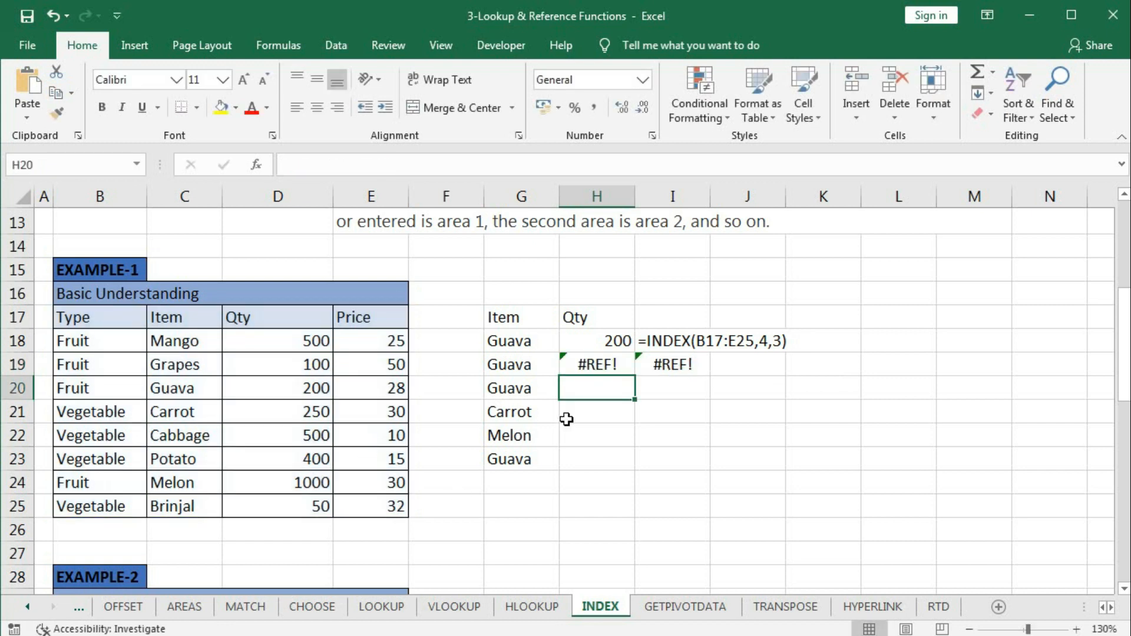
# Replace the array in the H19 INDEX formula with only the Qty column, D17:D25, keeping row number 4.
pyautogui.doubleClick(582, 366)
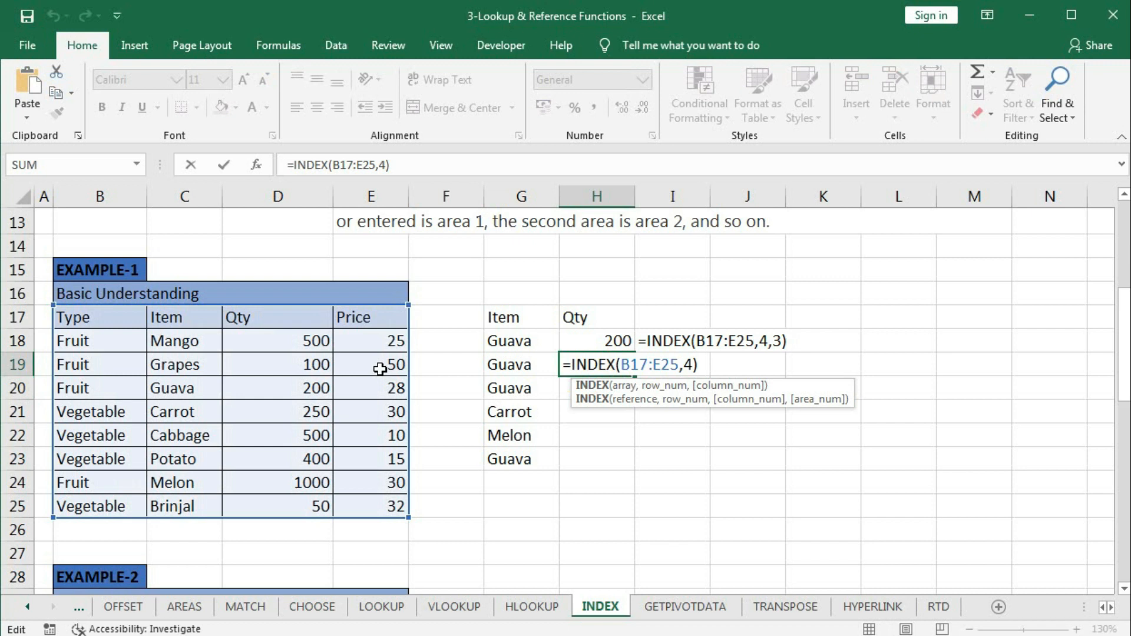
pyautogui.click(623, 386)
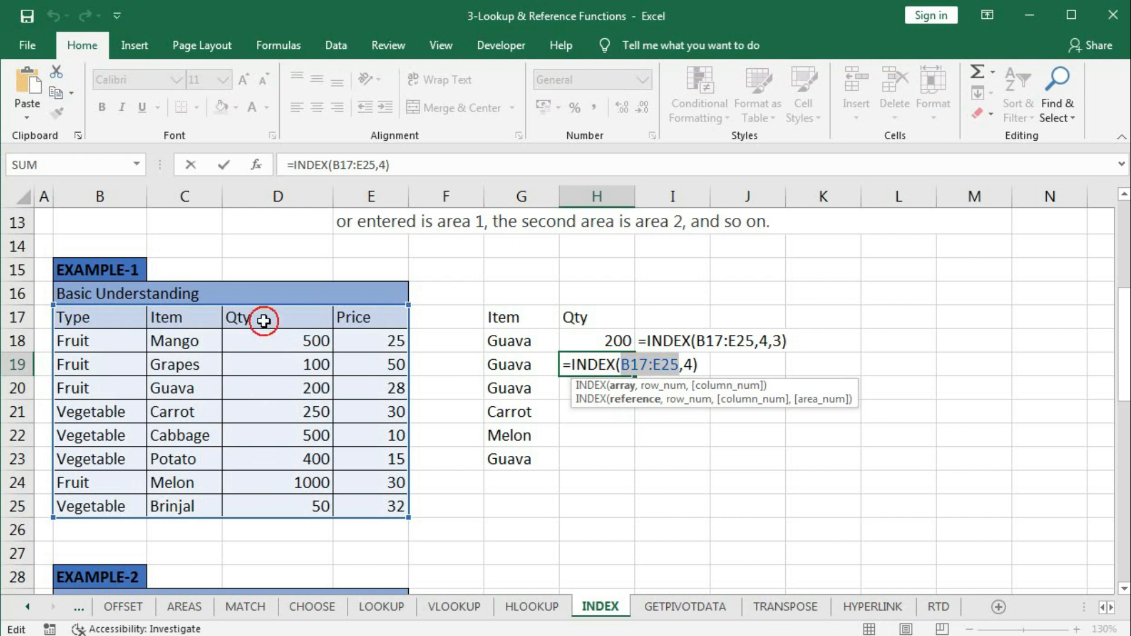
pyautogui.moveTo(263, 317); pyautogui.dragTo(263, 502)
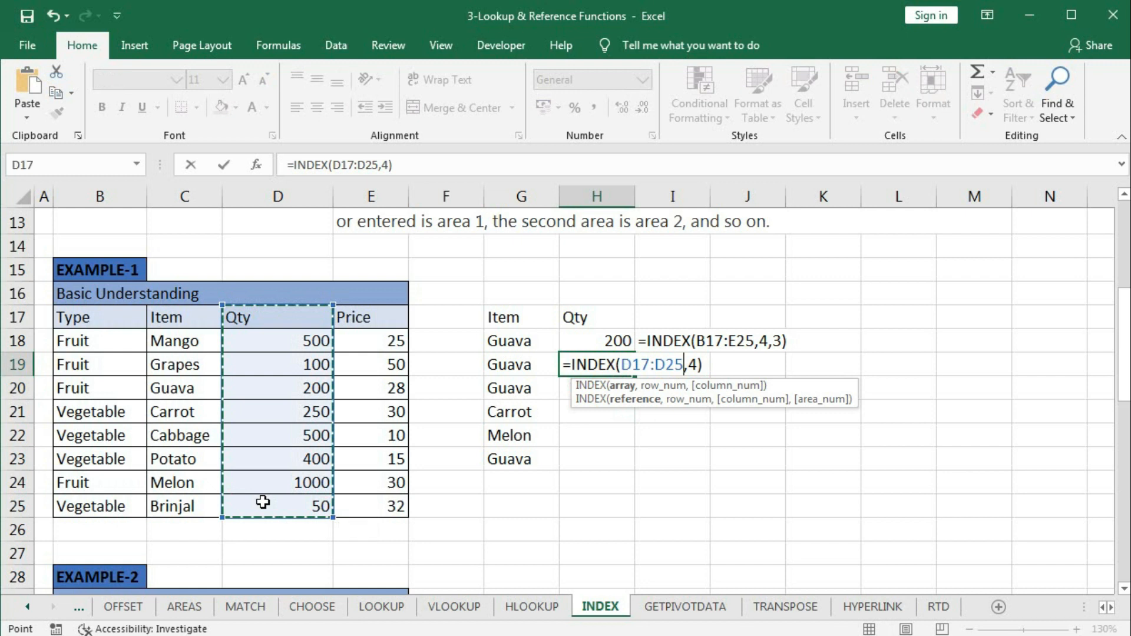
pyautogui.press('Return')
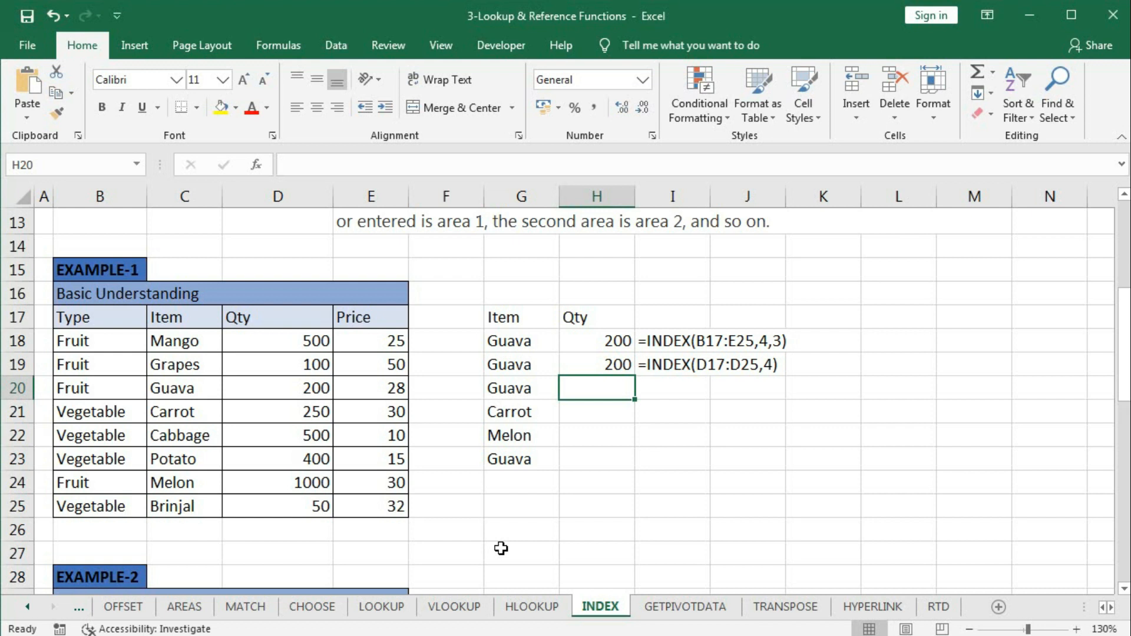
# Enter =INDEX(B17:E25,,3) in H20, leaving the row number blank and using column number 3.
pyautogui.write('=')
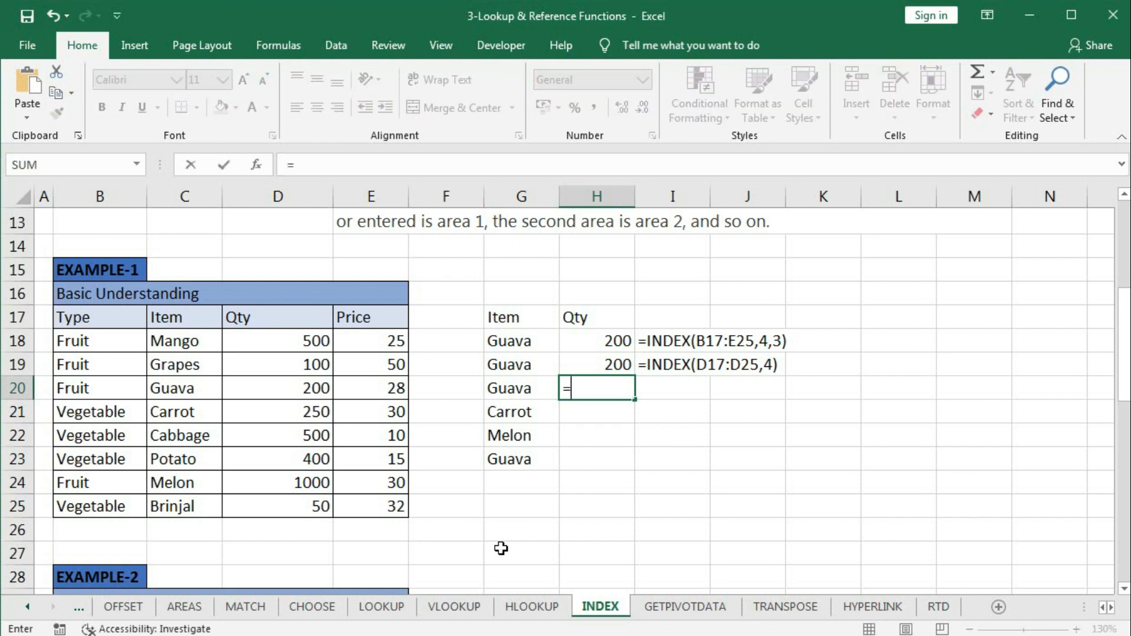
pyautogui.write('in')
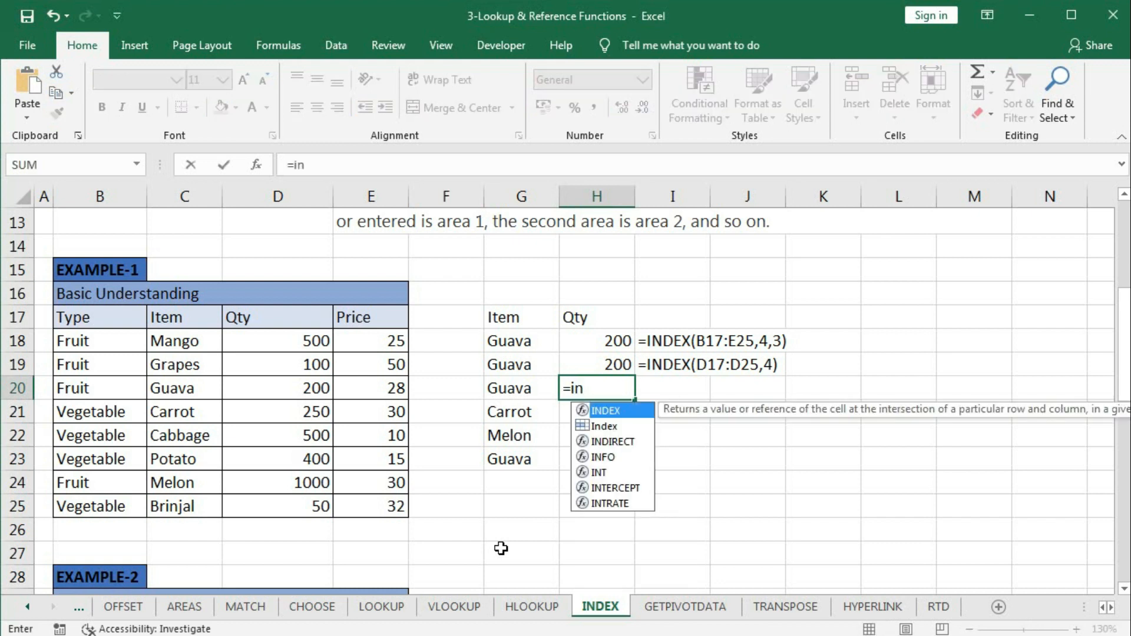
pyautogui.press('Tab')
pyautogui.moveTo(76, 321); pyautogui.dragTo(354, 500)
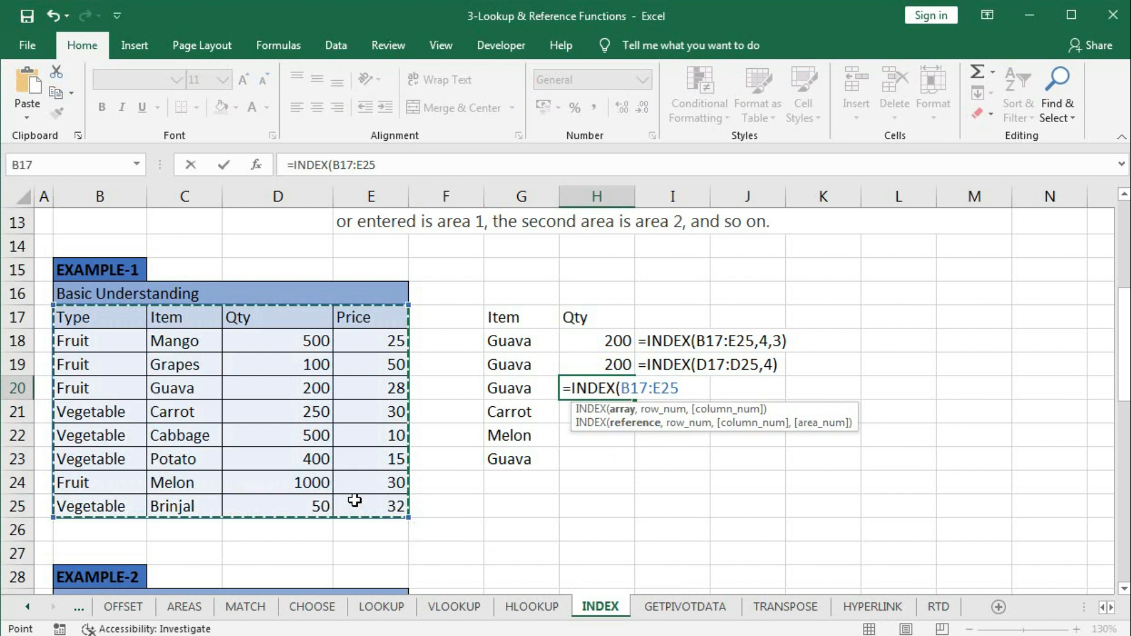
pyautogui.write(',')
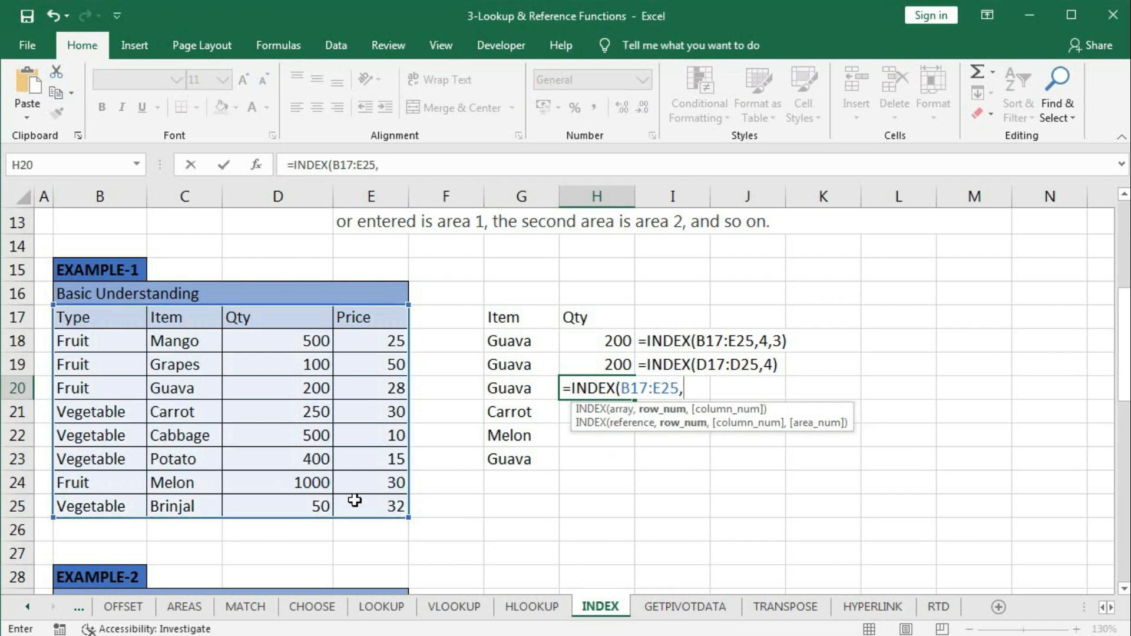
pyautogui.write(',')
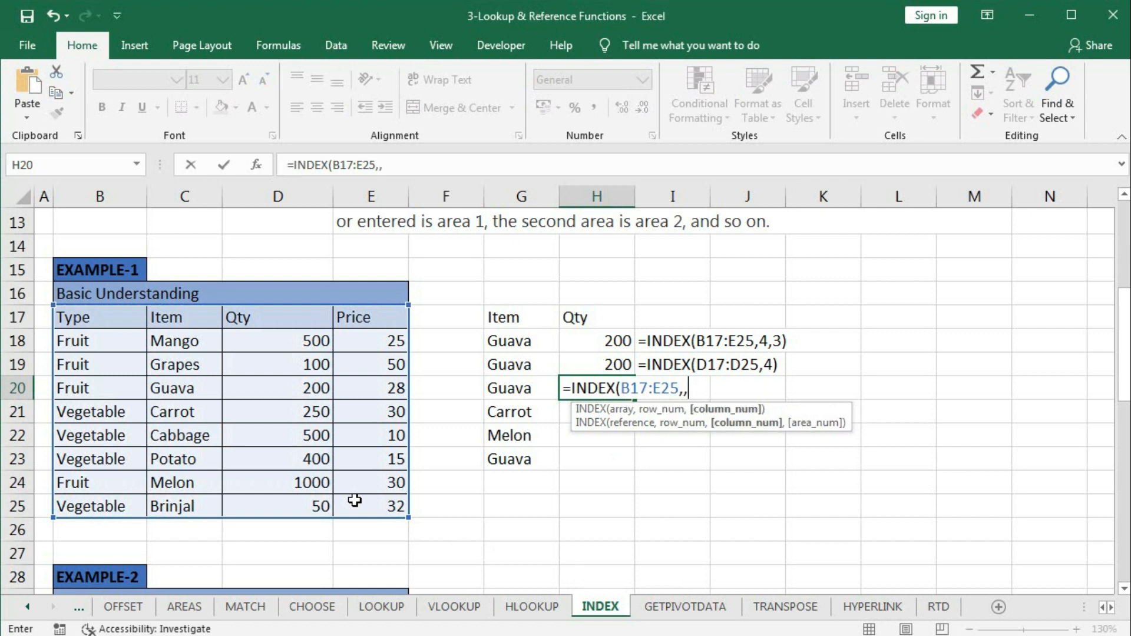
pyautogui.write('3)')
pyautogui.press('Return')
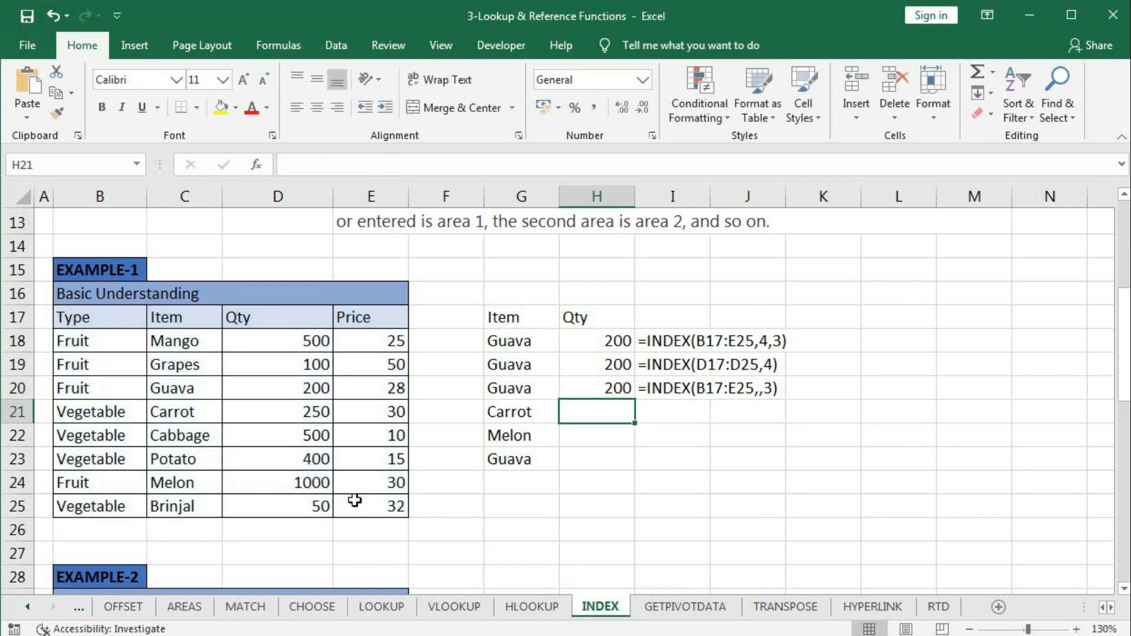
# Review the blank row_num argument of the INDEX formula in H20.
pyautogui.click(583, 389)
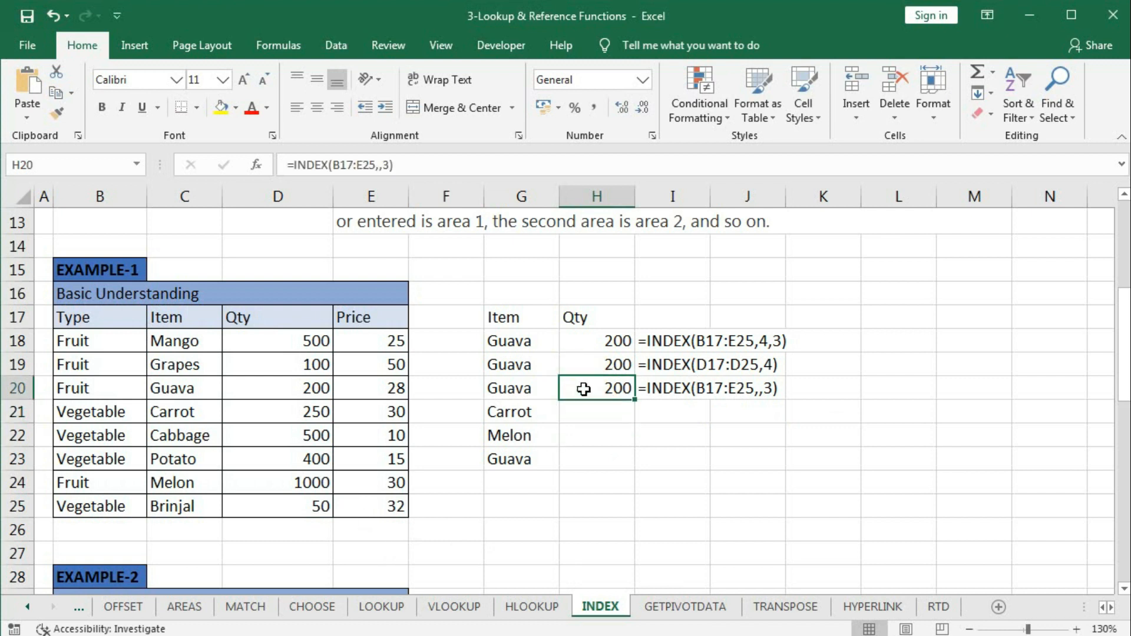
pyautogui.doubleClick(583, 389)
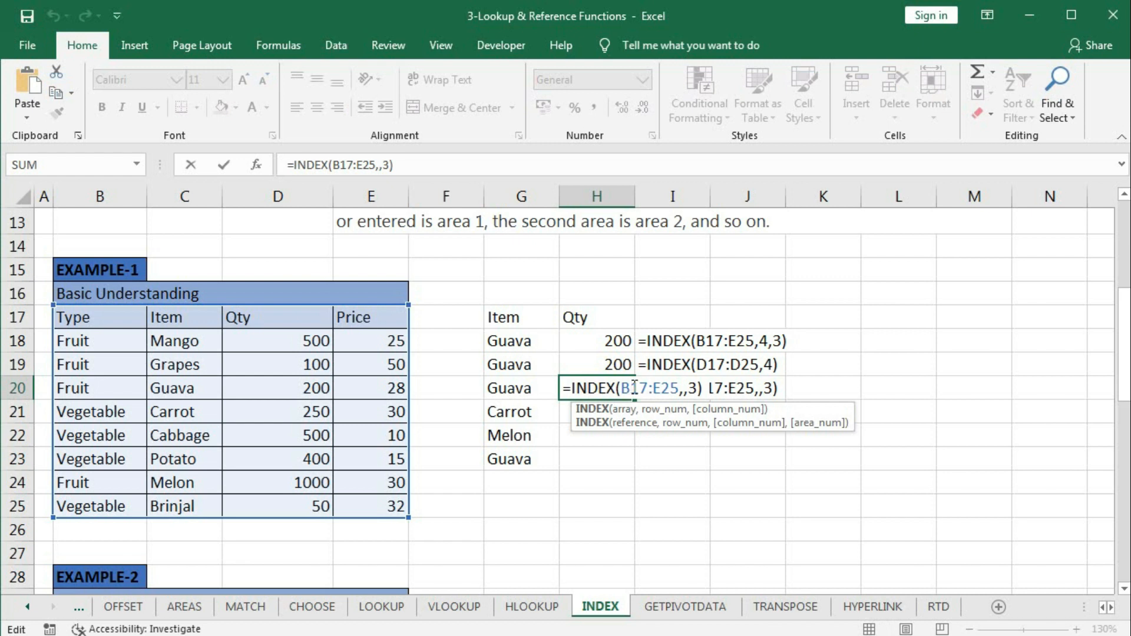
pyautogui.click(658, 411)
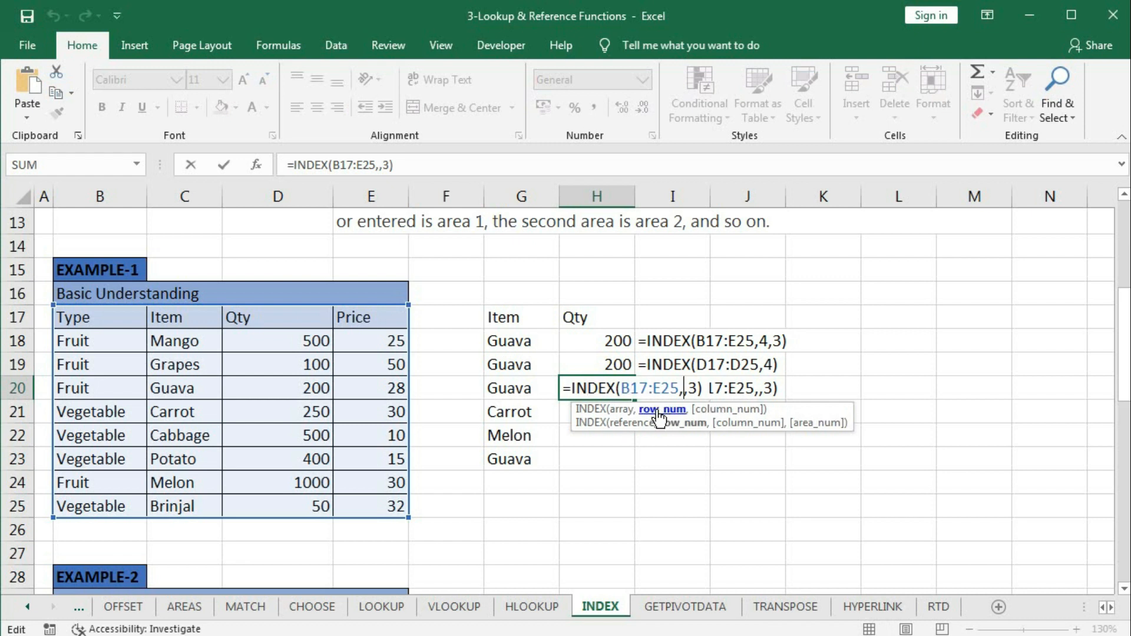
pyautogui.press('Return')
# Change the item in G20 to Mango.
pyautogui.click(518, 391)
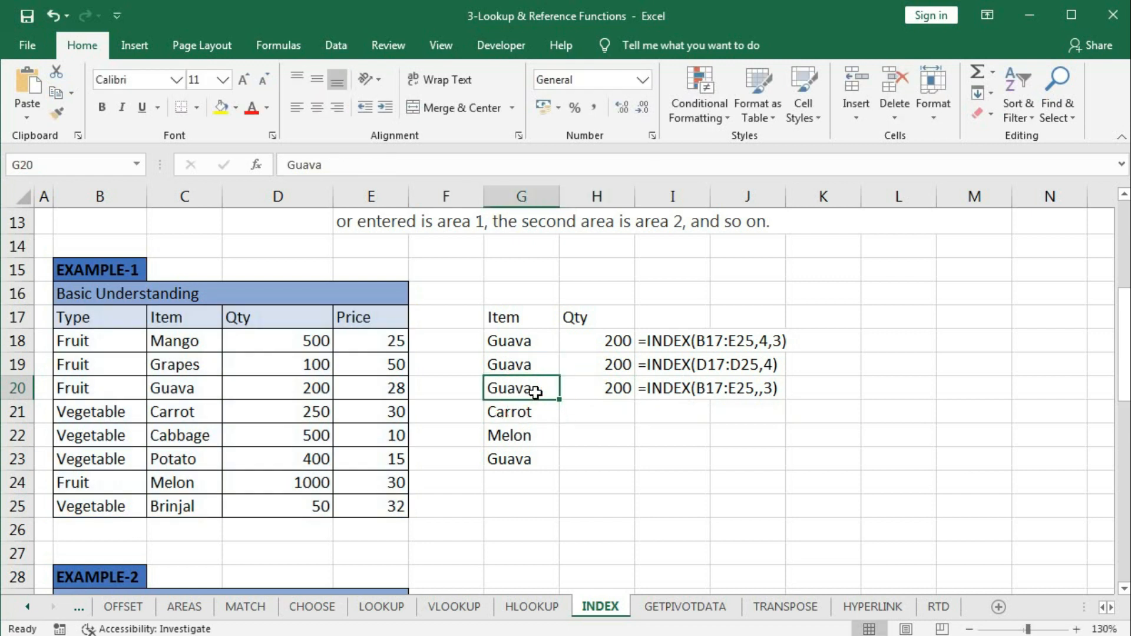
pyautogui.write('Mango')
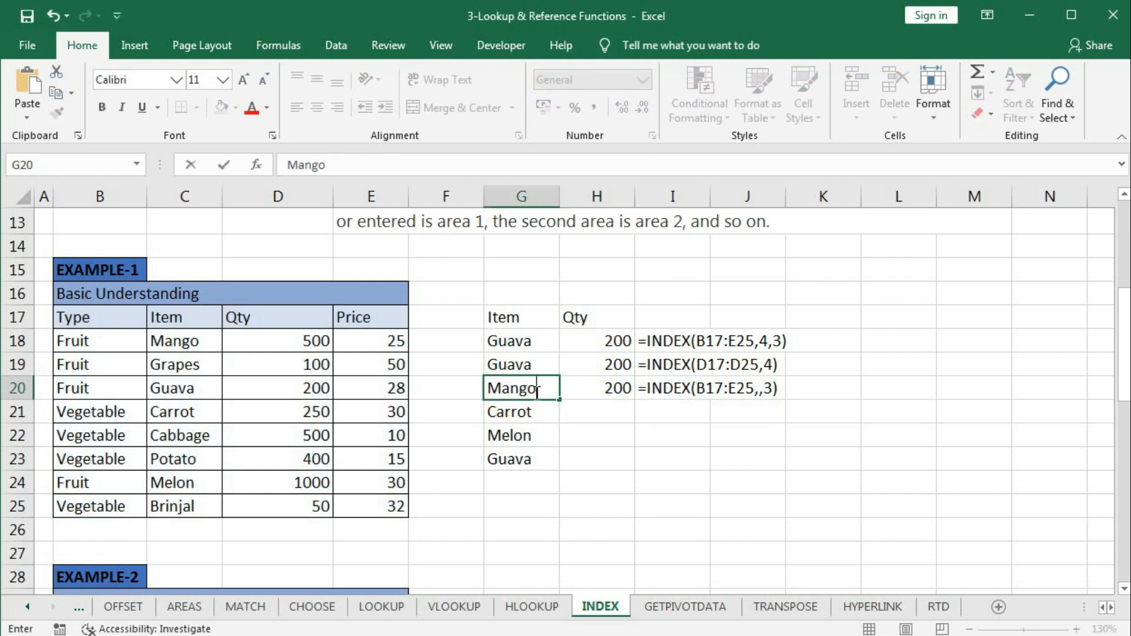
pyautogui.press('Return')
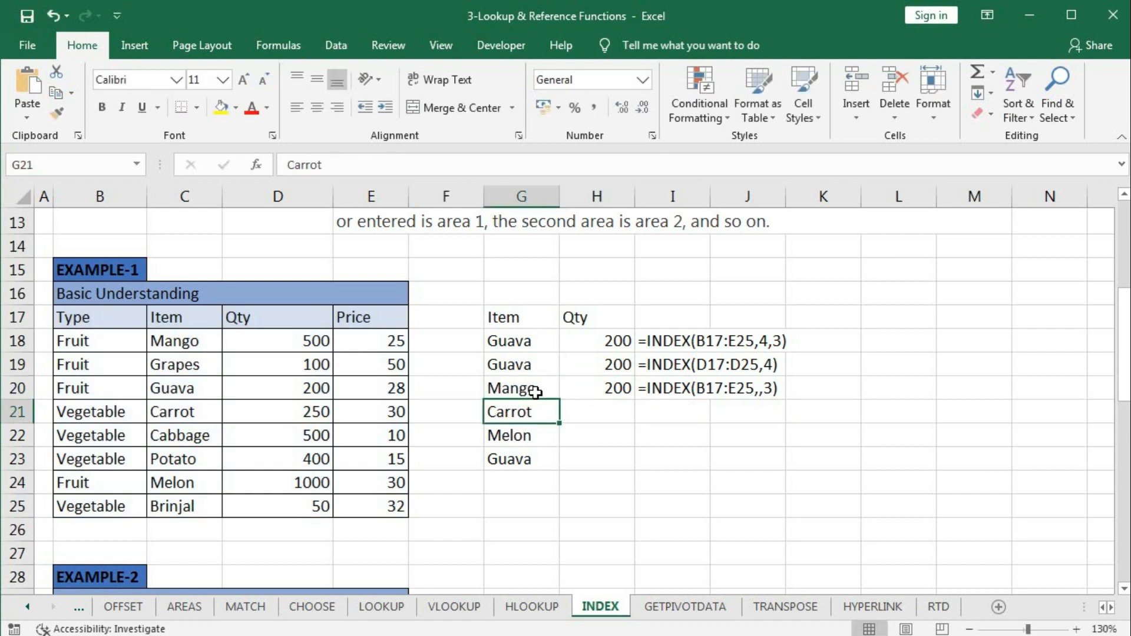
# Replace the array in the H20 INDEX formula with only the Mango row, B18:E18, keeping the row number blank and column number 3.
pyautogui.doubleClick(617, 388)
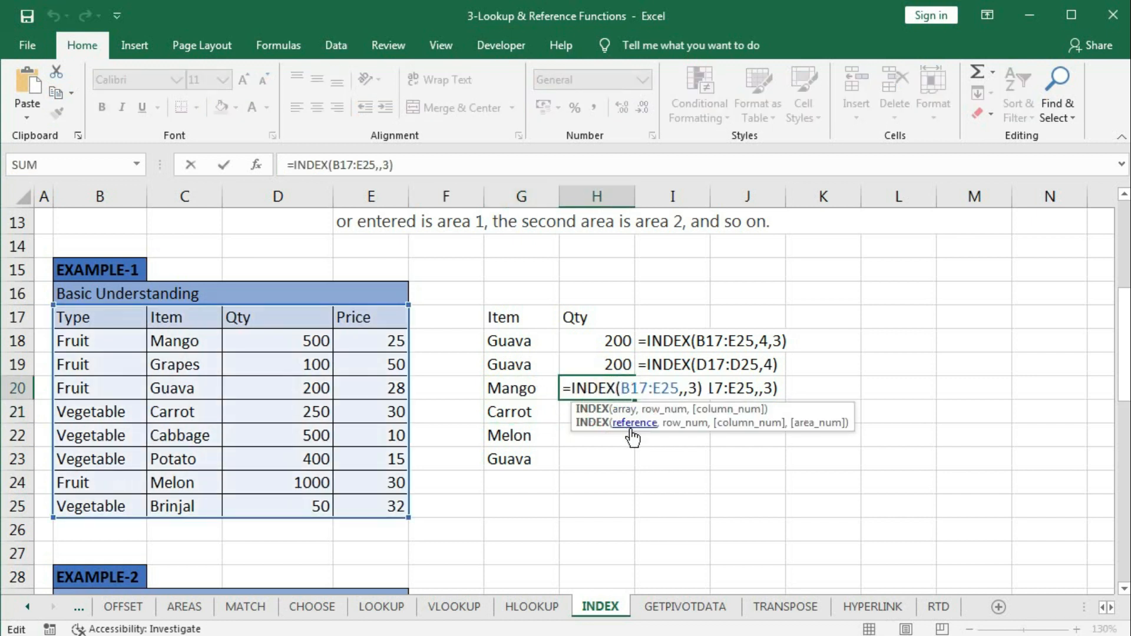
pyautogui.click(626, 411)
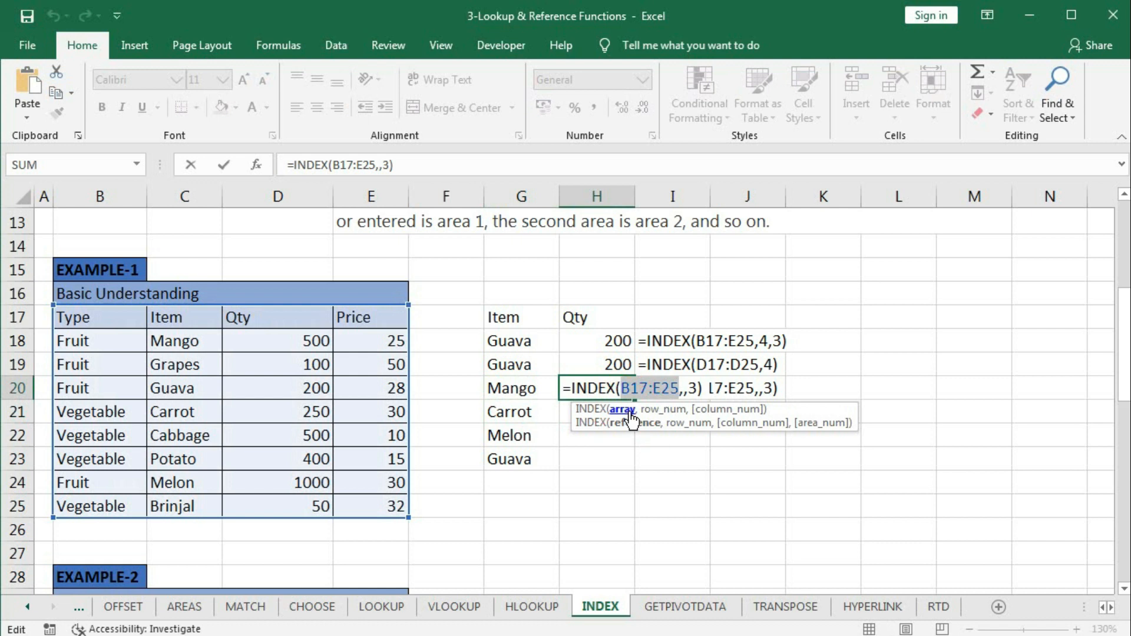
pyautogui.click(669, 411)
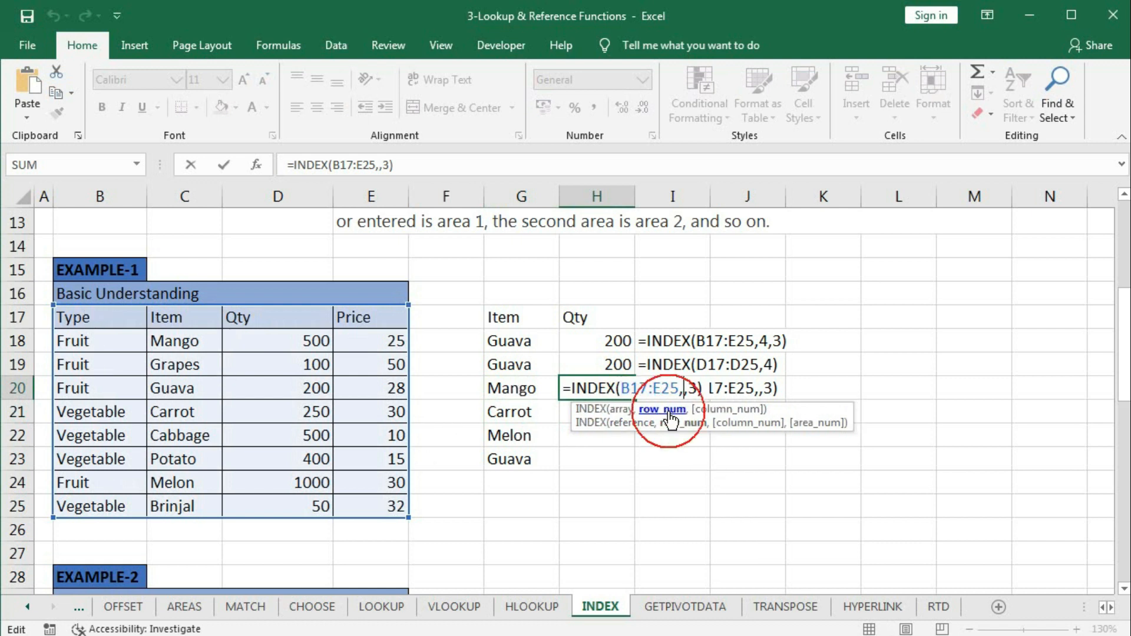
pyautogui.click(623, 410)
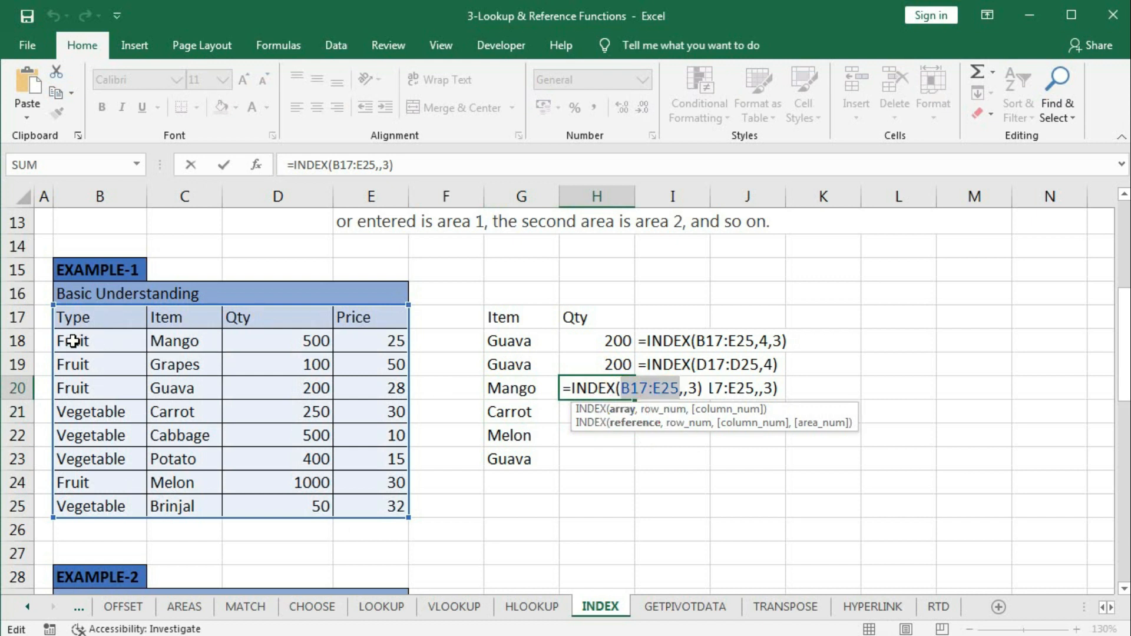
pyautogui.moveTo(72, 341); pyautogui.dragTo(361, 339)
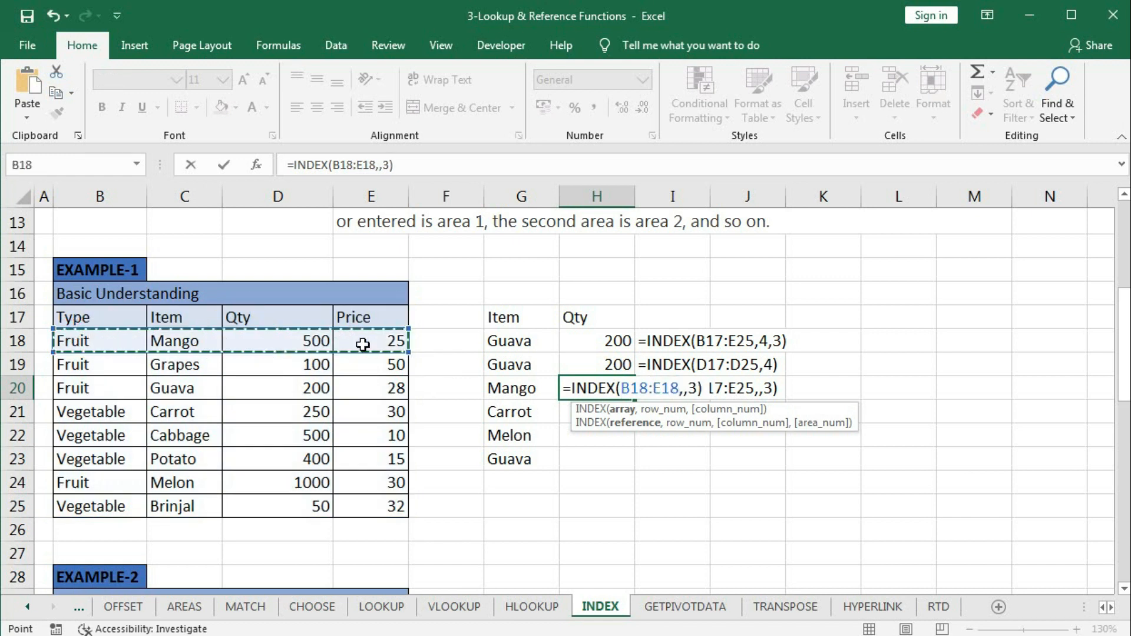
pyautogui.press('Return')
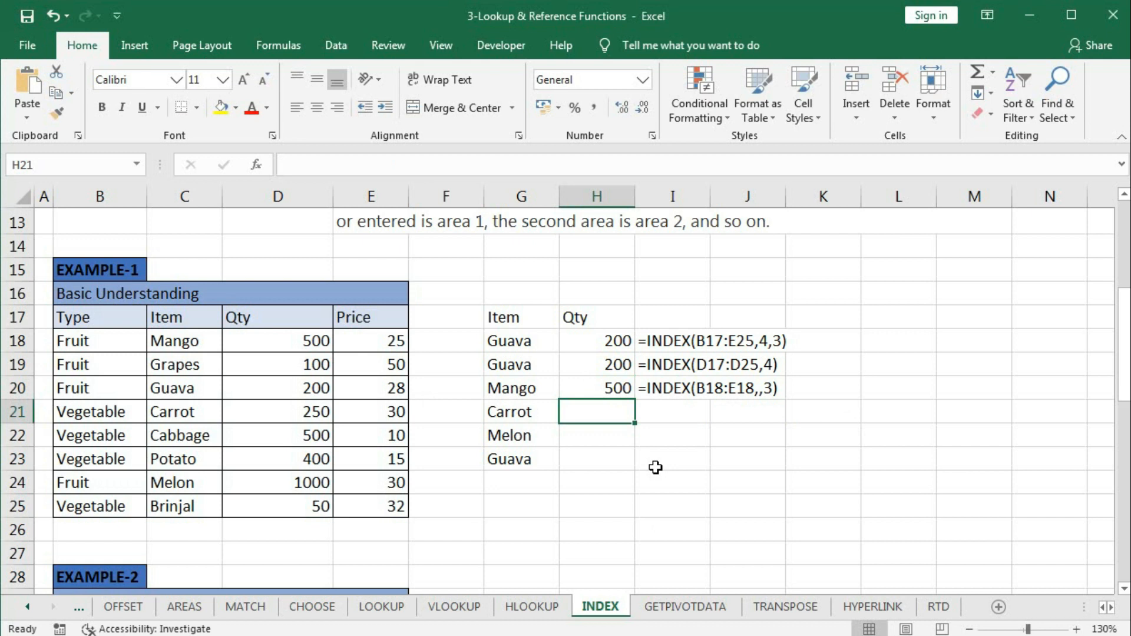
# Review the column_num argument of the INDEX formula in H20.
pyautogui.click(606, 386)
pyautogui.doubleClick(606, 387)
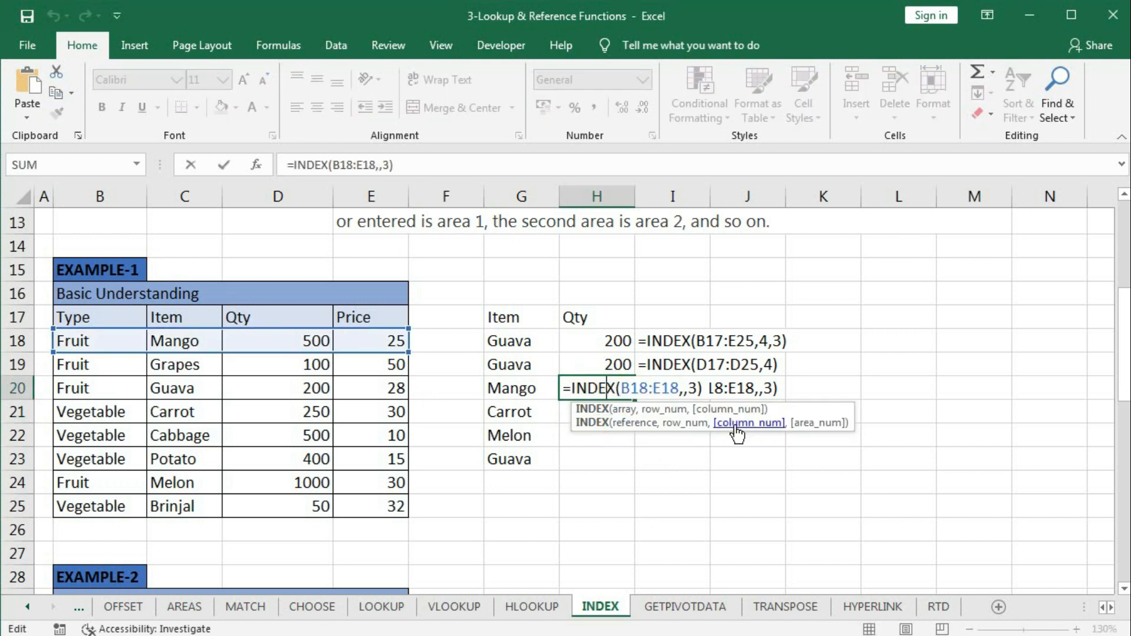
pyautogui.click(696, 391)
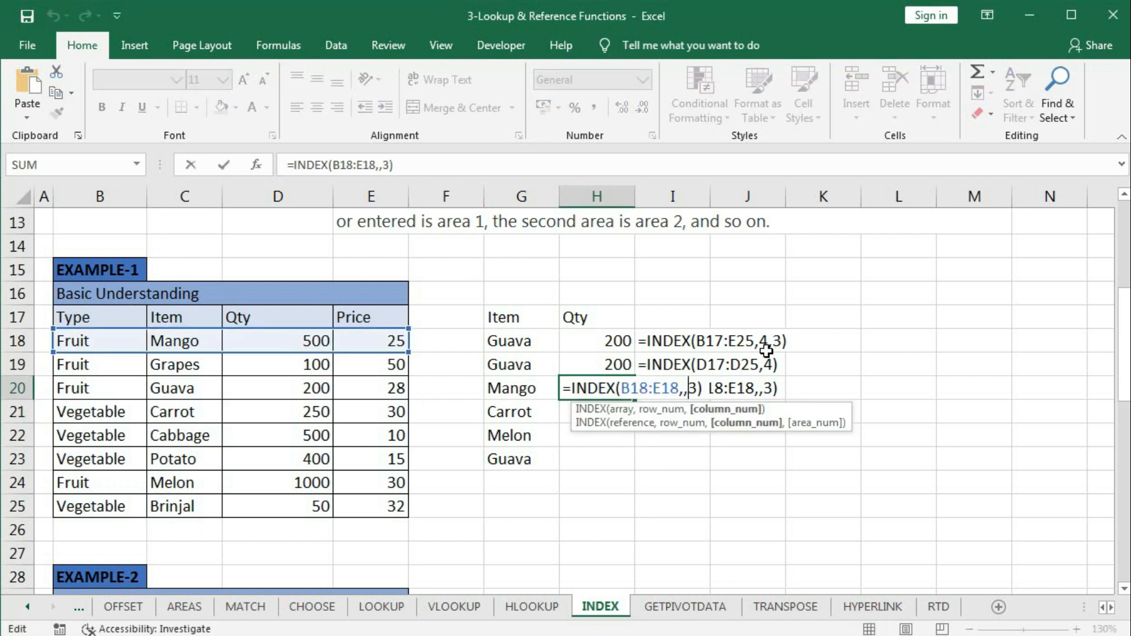
pyautogui.hotkey('ctrl', 'Return')
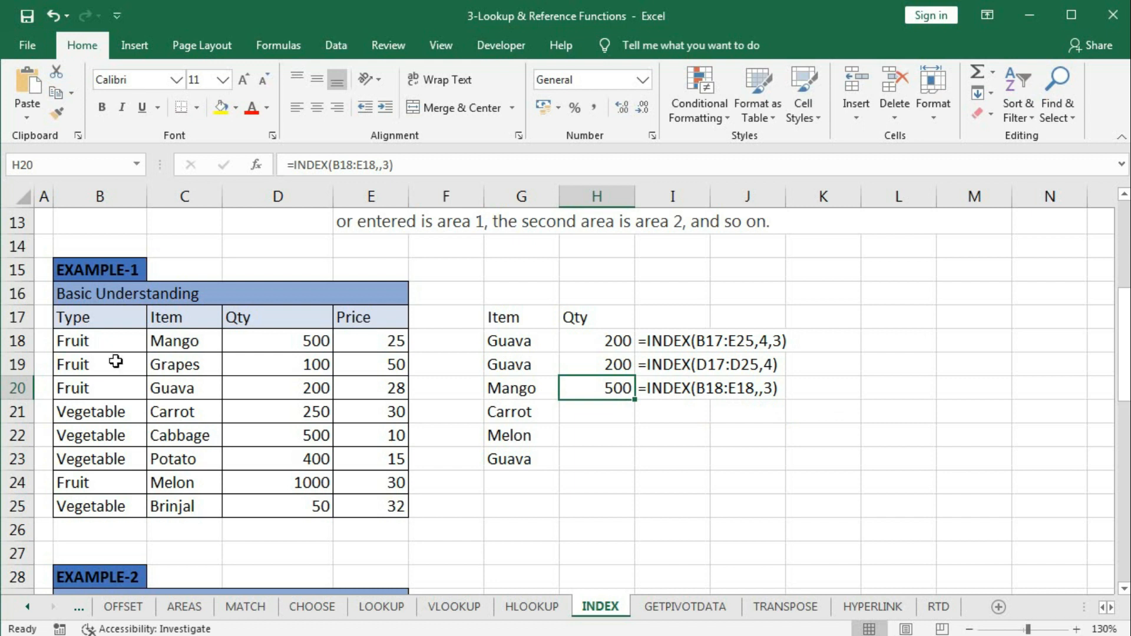
# Start an INDEX formula in H21 with the full table B17:E25 as its array.
pyautogui.click(610, 417)
pyautogui.write('=')
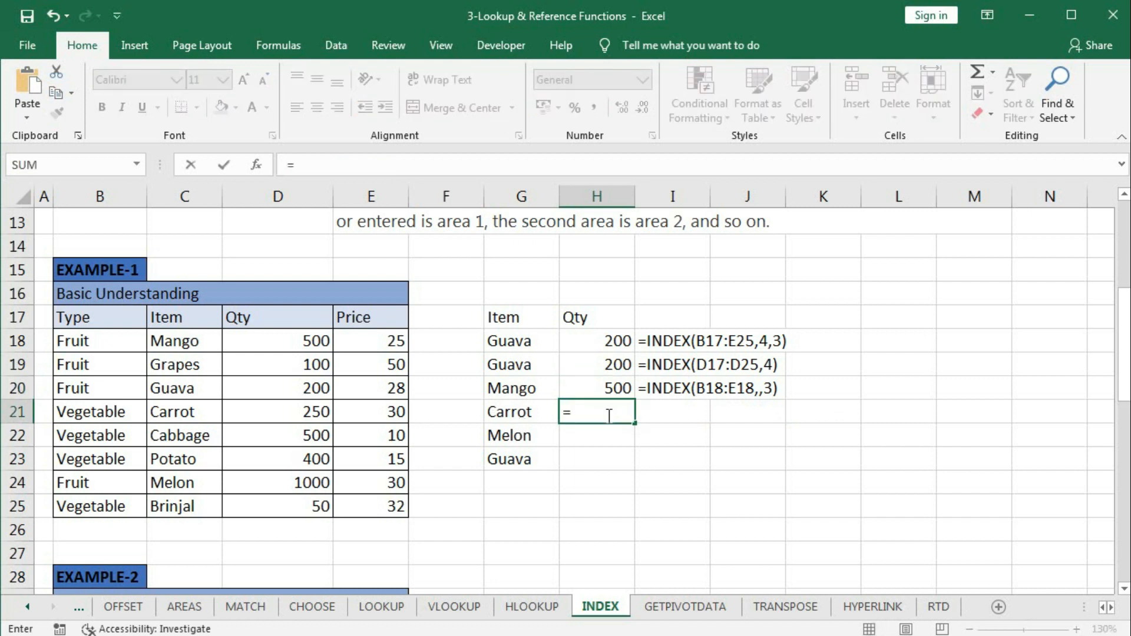
pyautogui.write('INDEX(')
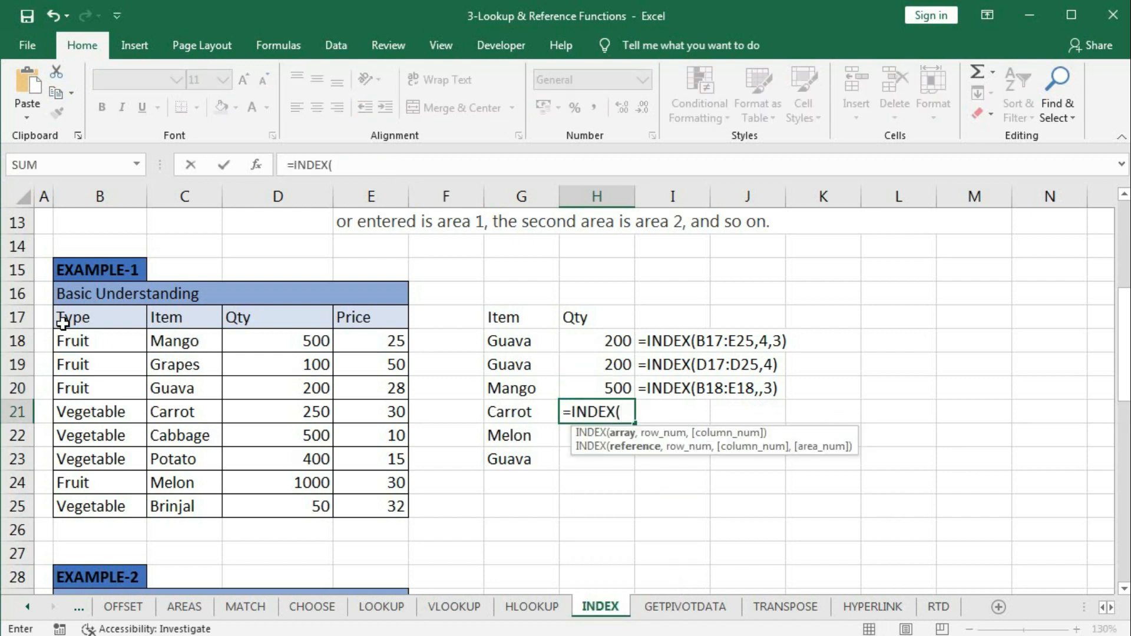
pyautogui.moveTo(63, 321); pyautogui.dragTo(347, 493)
pyautogui.write(',')
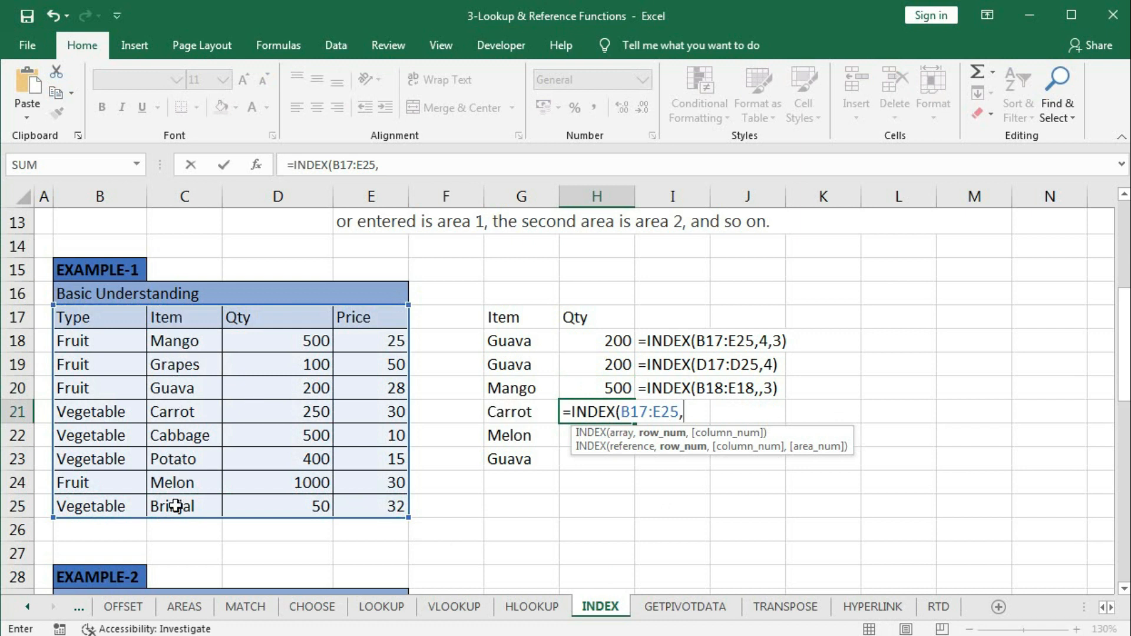
# Nest MATCH(G21,C17:C25,0) as the row number of the H21 INDEX formula.
pyautogui.write('ma')
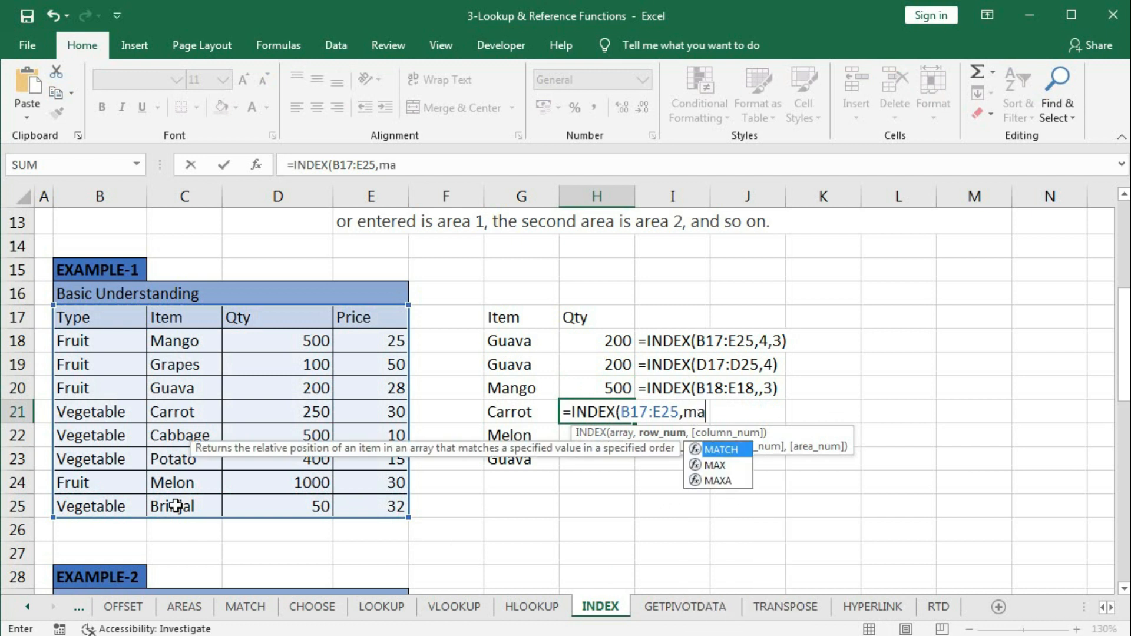
pyautogui.write('t')
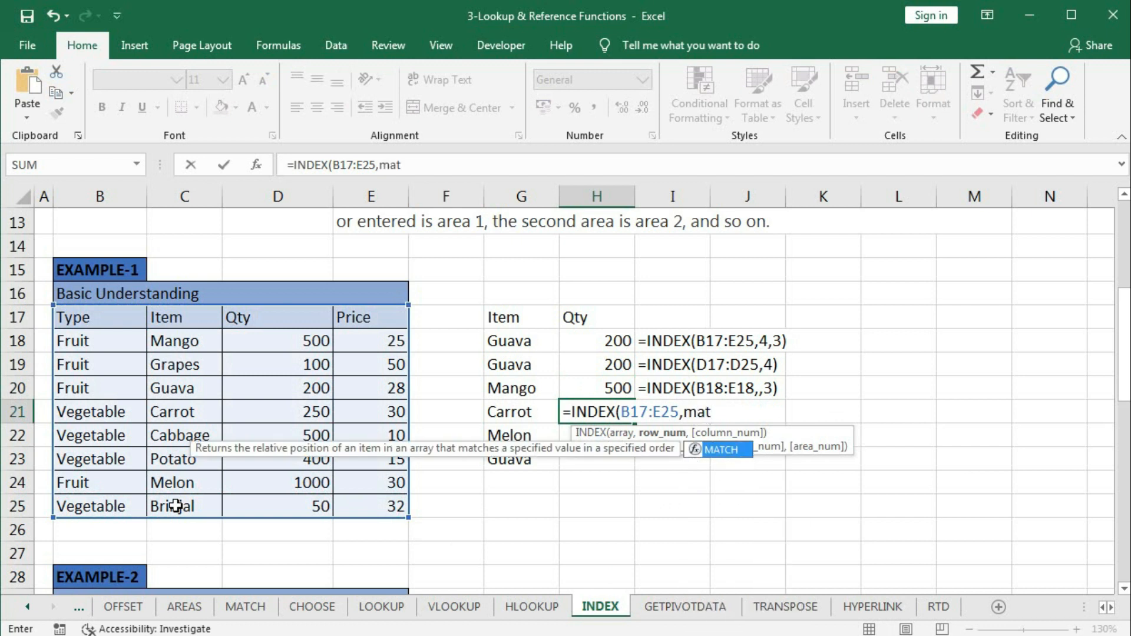
pyautogui.press('Tab')
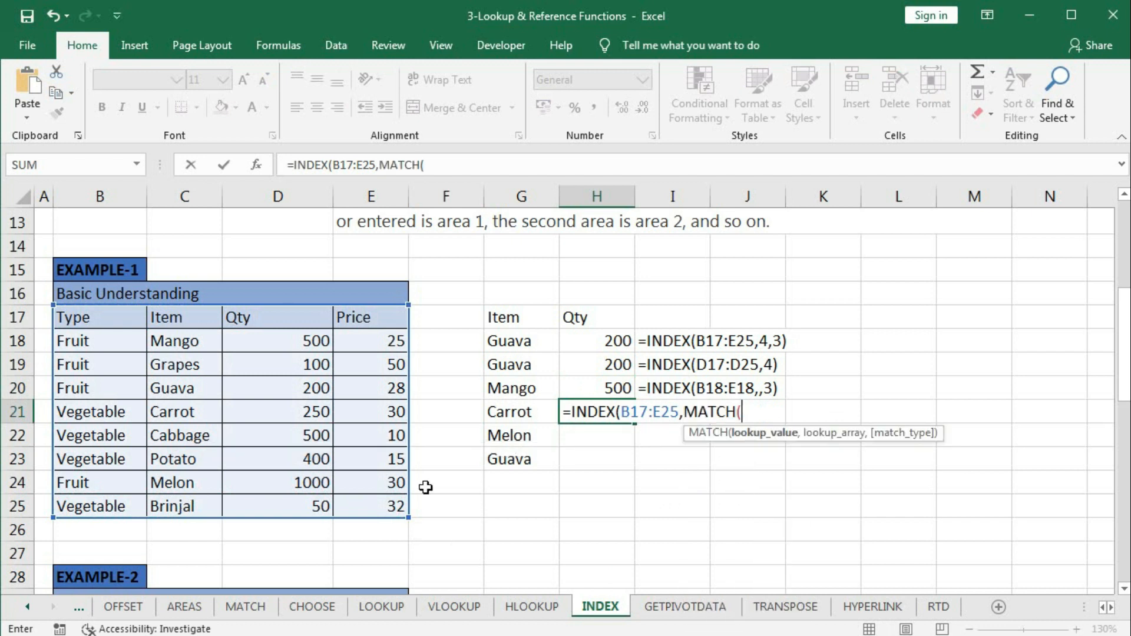
pyautogui.click(513, 412)
pyautogui.write(',')
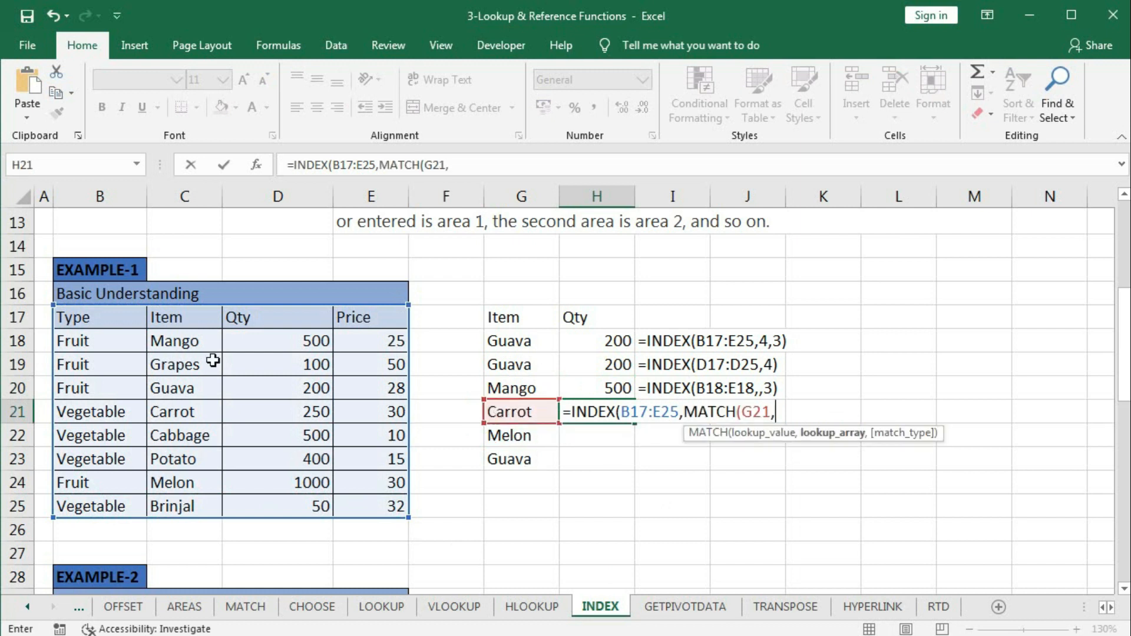
pyautogui.moveTo(174, 318); pyautogui.dragTo(174, 505)
pyautogui.write(',0')
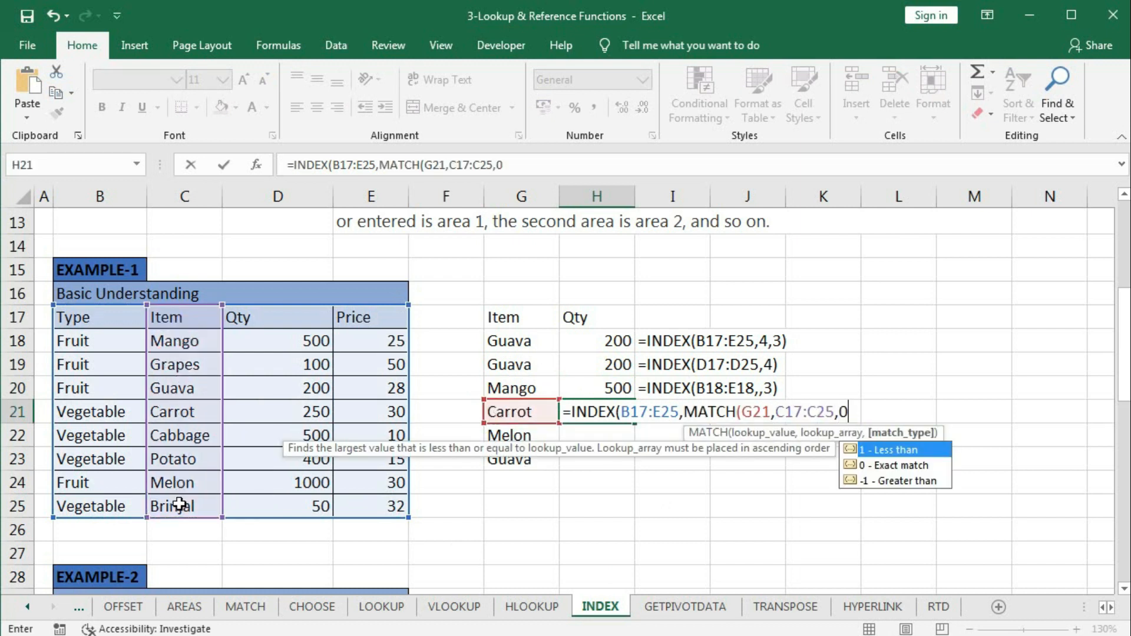
pyautogui.write(')')
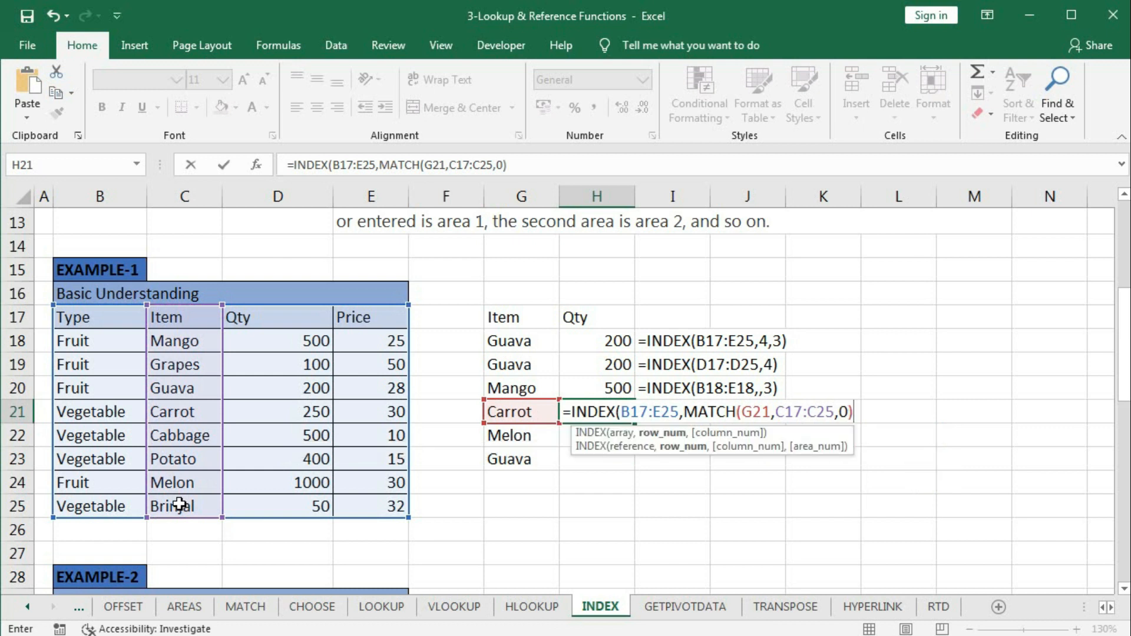
# Evaluate the row_num MATCH expression inside the H21 formula, and undo the evaluation to restore the MATCH.
pyautogui.click(658, 439)
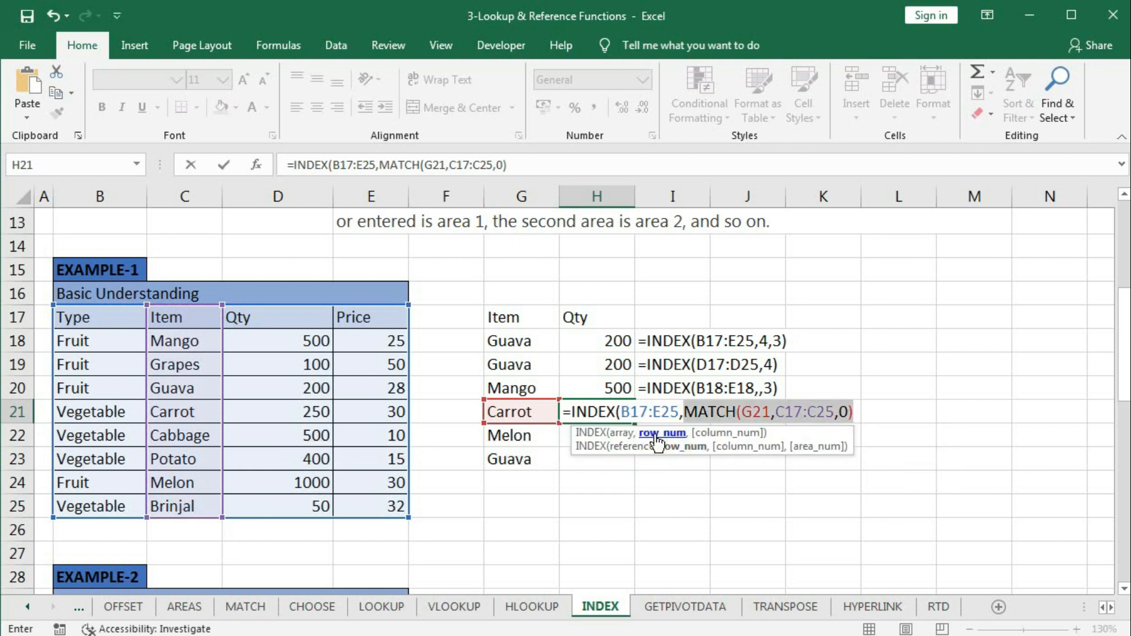
pyautogui.write('5,5')
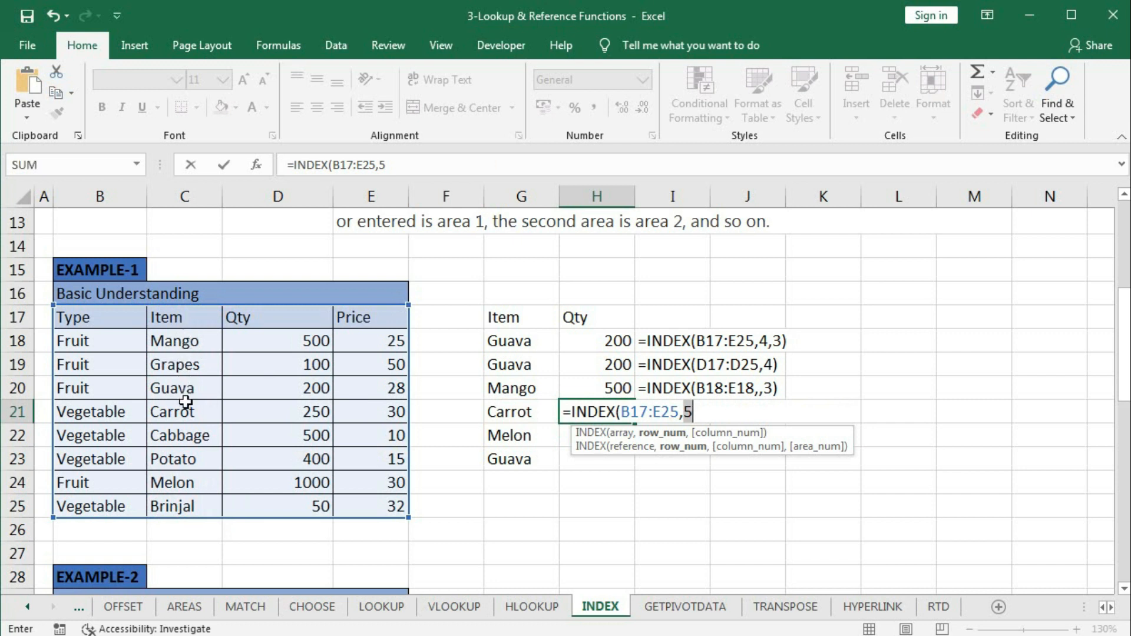
pyautogui.hotkey('ctrl', 'z')
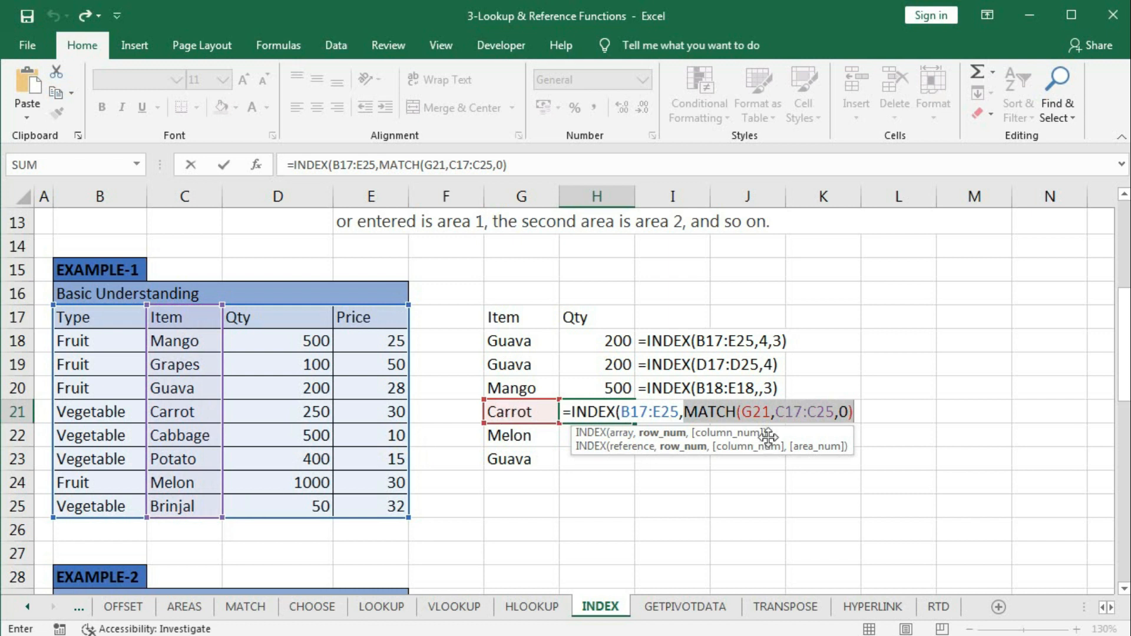
pyautogui.click(860, 408)
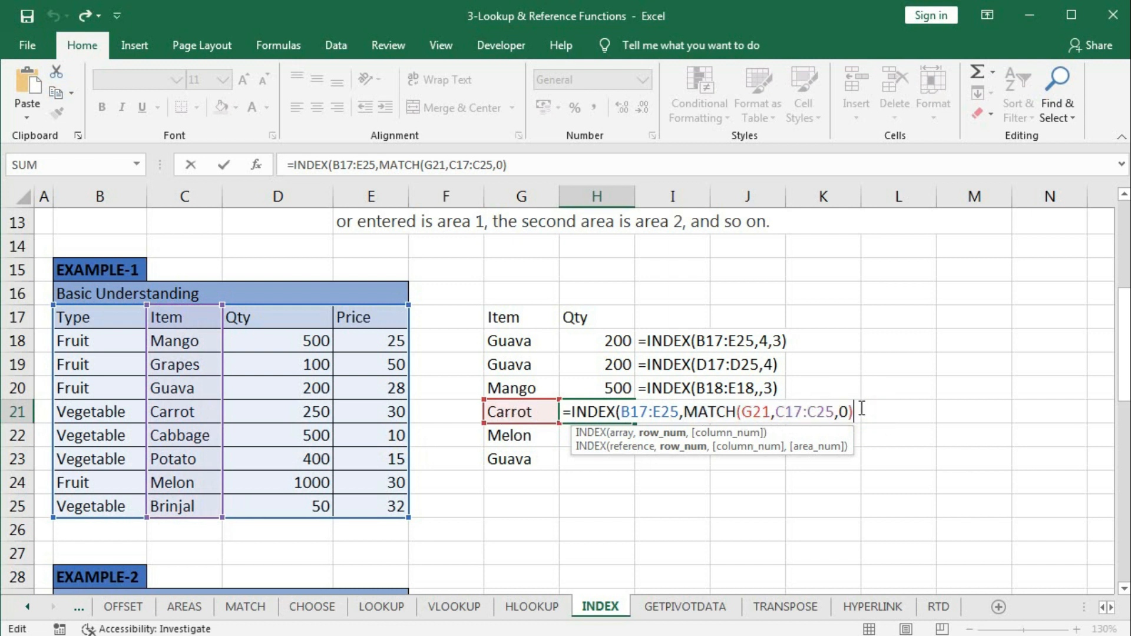
# Nest MATCH(H17,B17:E17,0) as the column number of the H21 INDEX formula.
pyautogui.write(',')
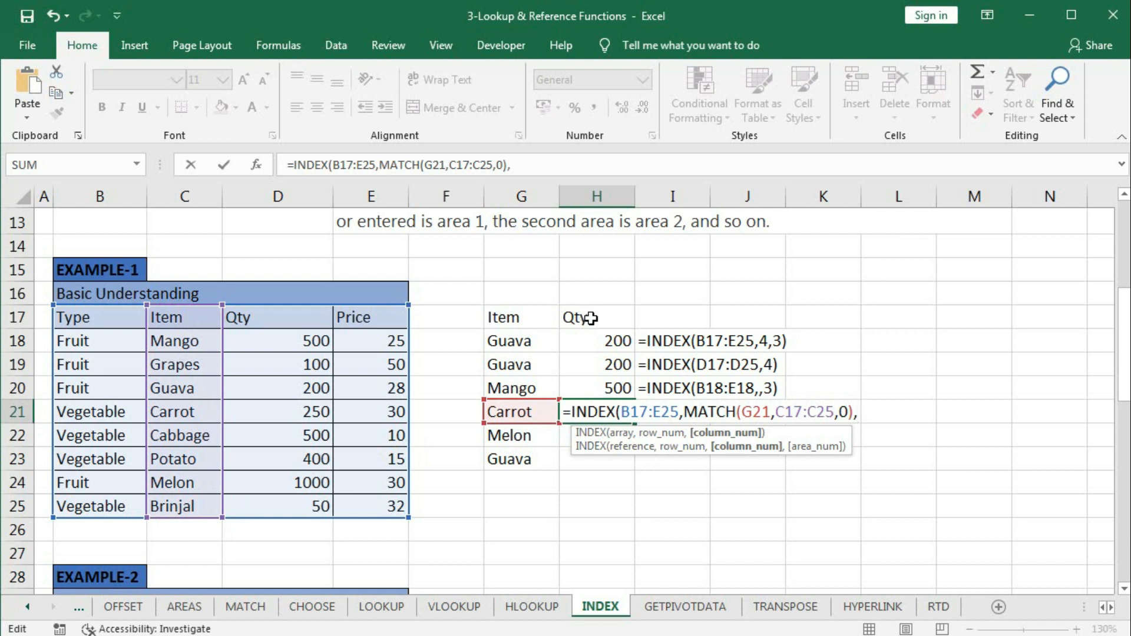
pyautogui.write('ma')
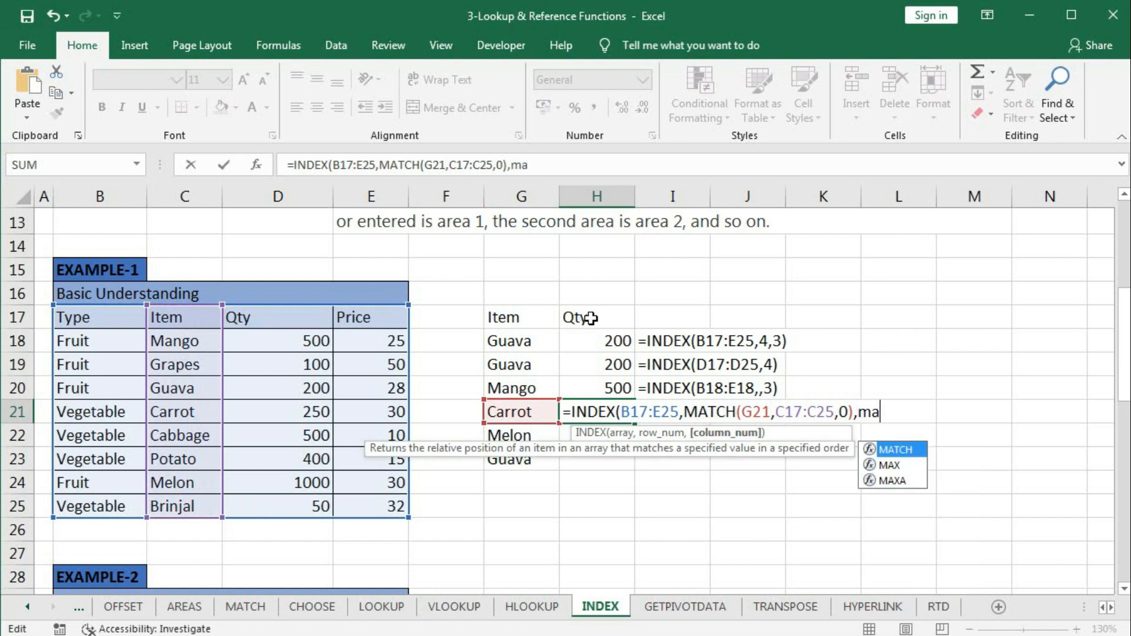
pyautogui.press('Tab')
pyautogui.click(591, 318)
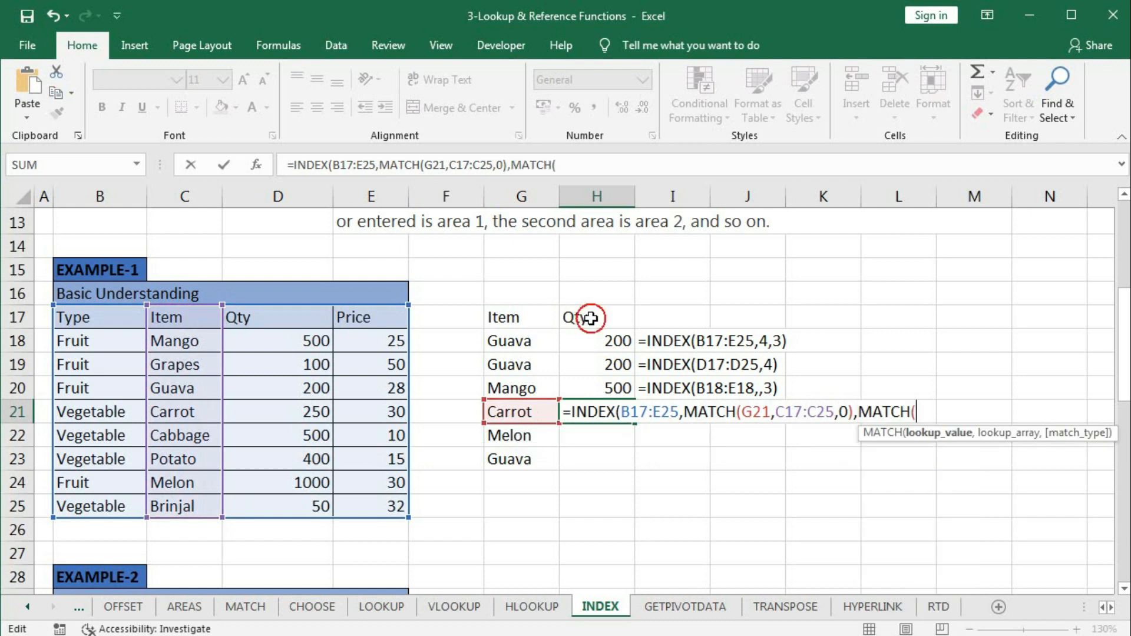
pyautogui.write(',')
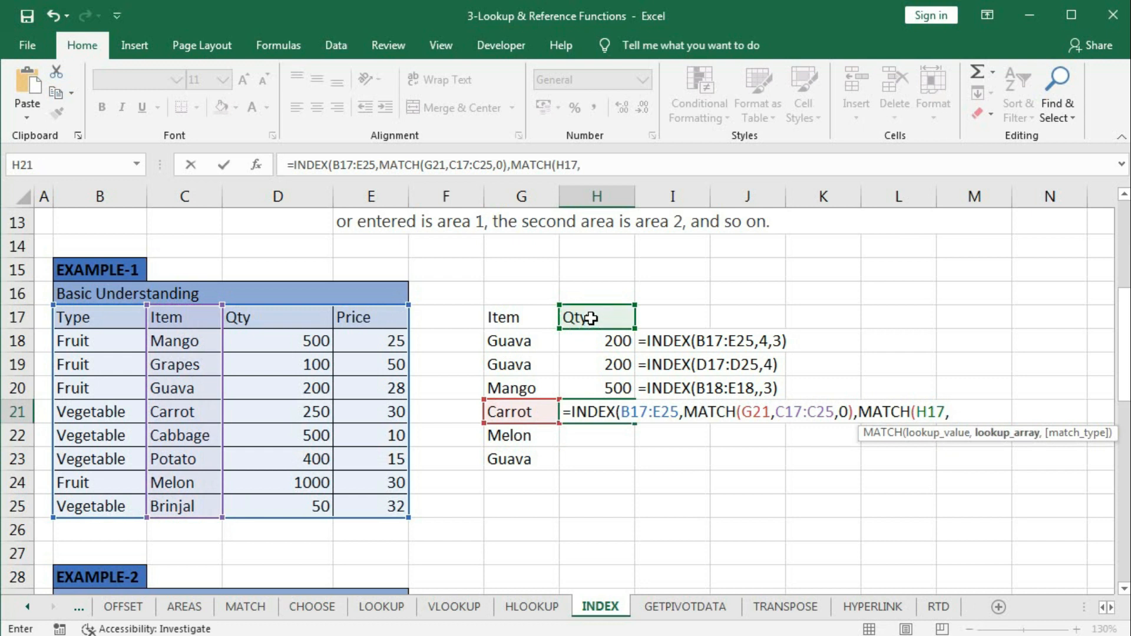
pyautogui.click(83, 317)
pyautogui.moveTo(82, 317); pyautogui.dragTo(361, 317)
pyautogui.write(',0')
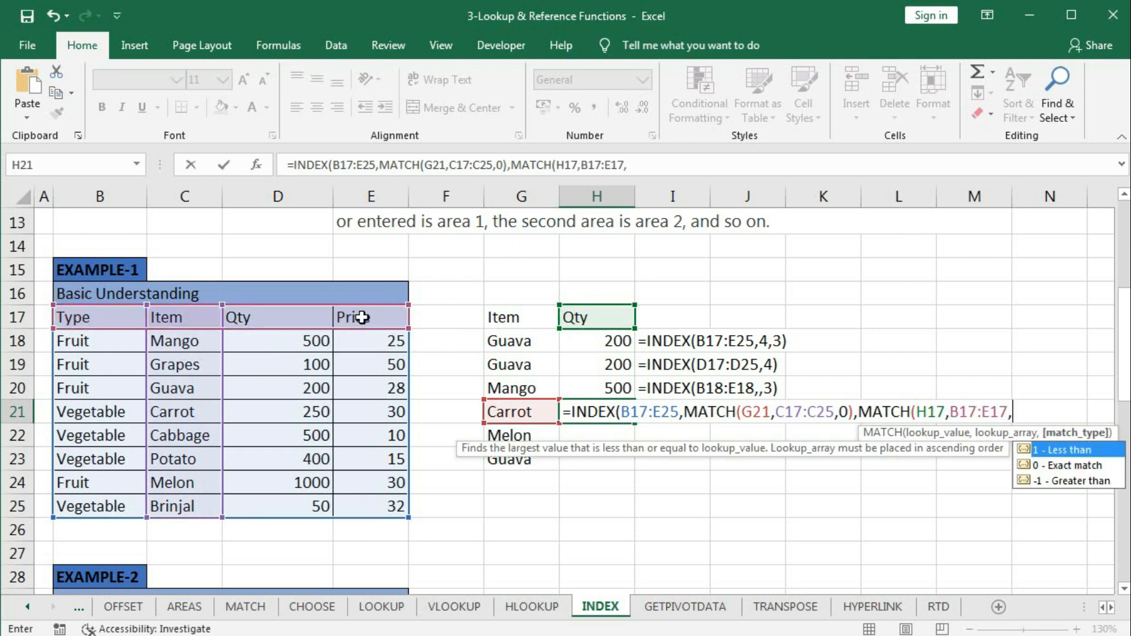
pyautogui.write(')')
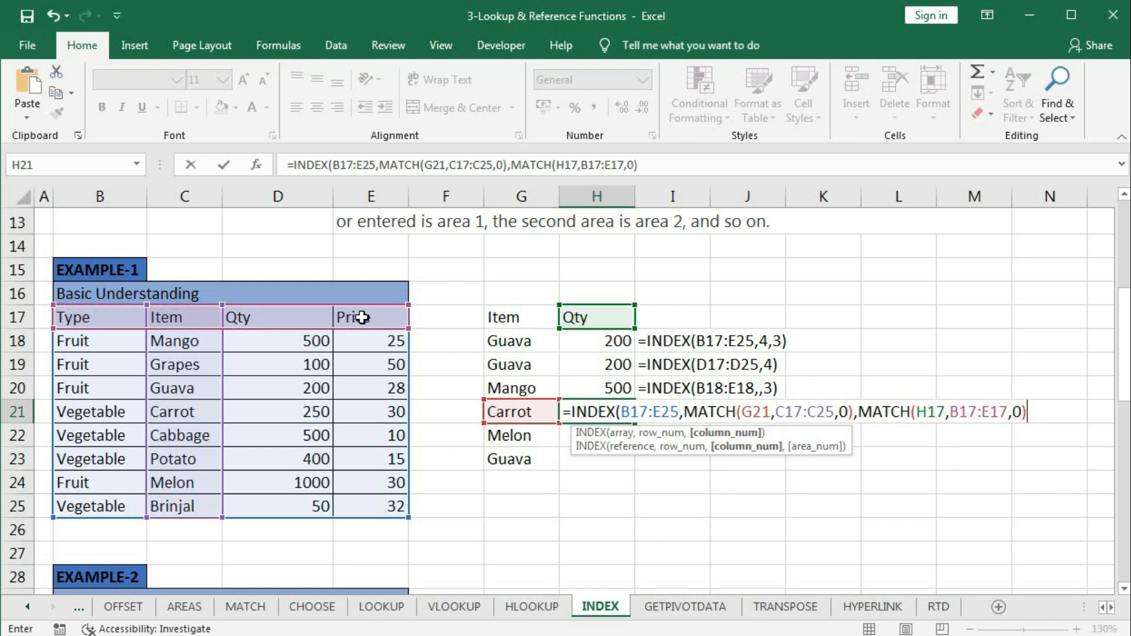
# Evaluate the column_num MATCH expression inside the H21 formula, and undo the evaluation to restore the MATCH.
pyautogui.click(721, 434)
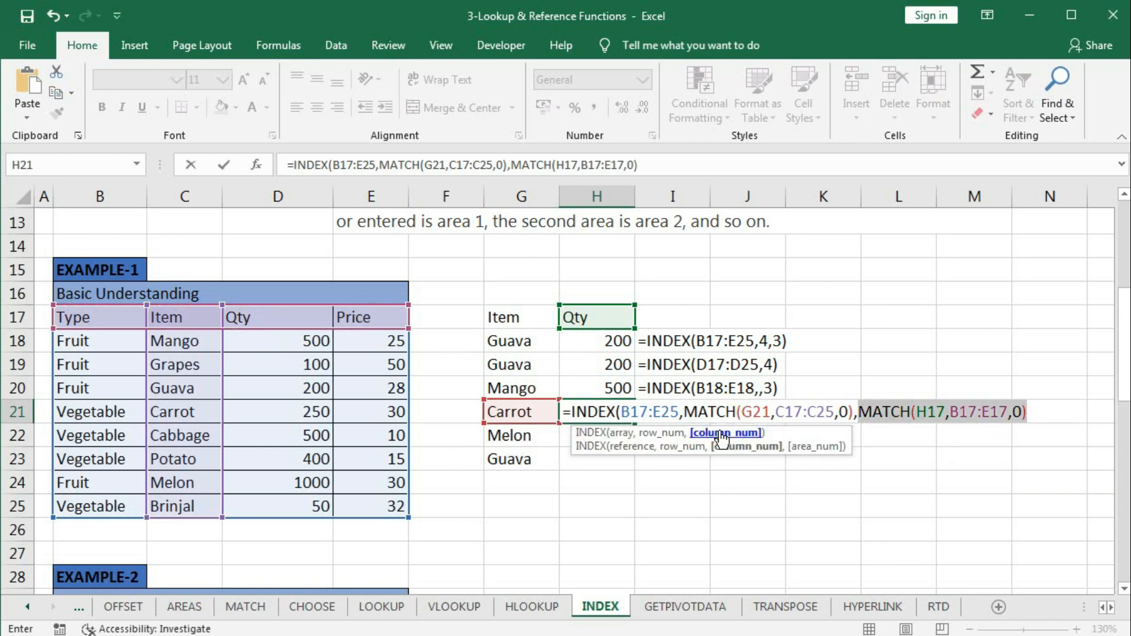
pyautogui.write('3')
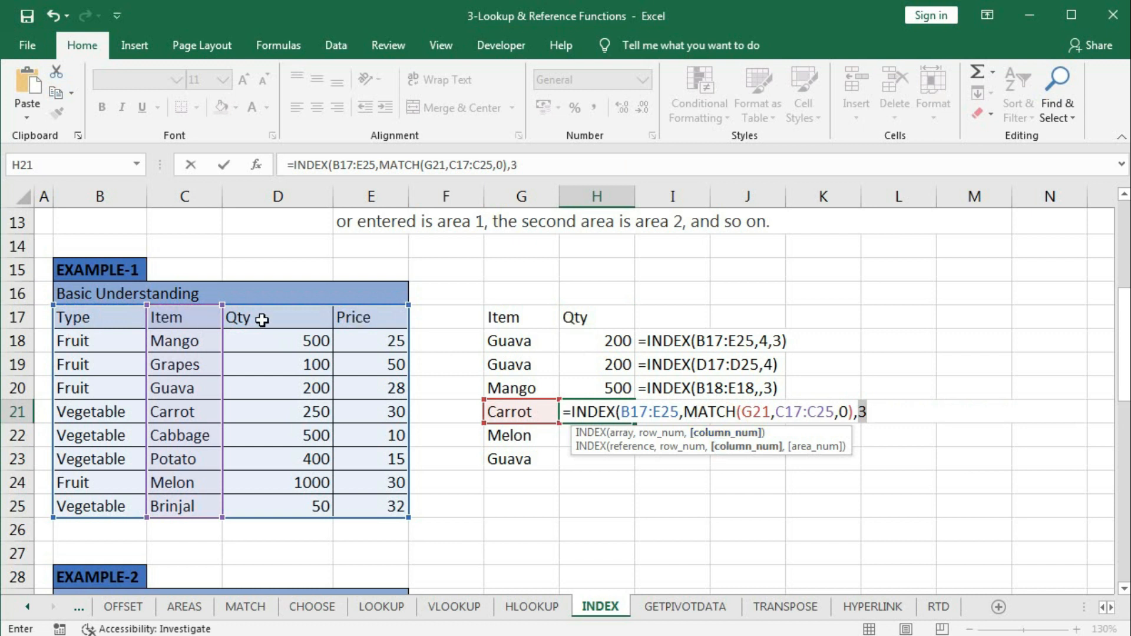
pyautogui.hotkey('ctrl', 'z')
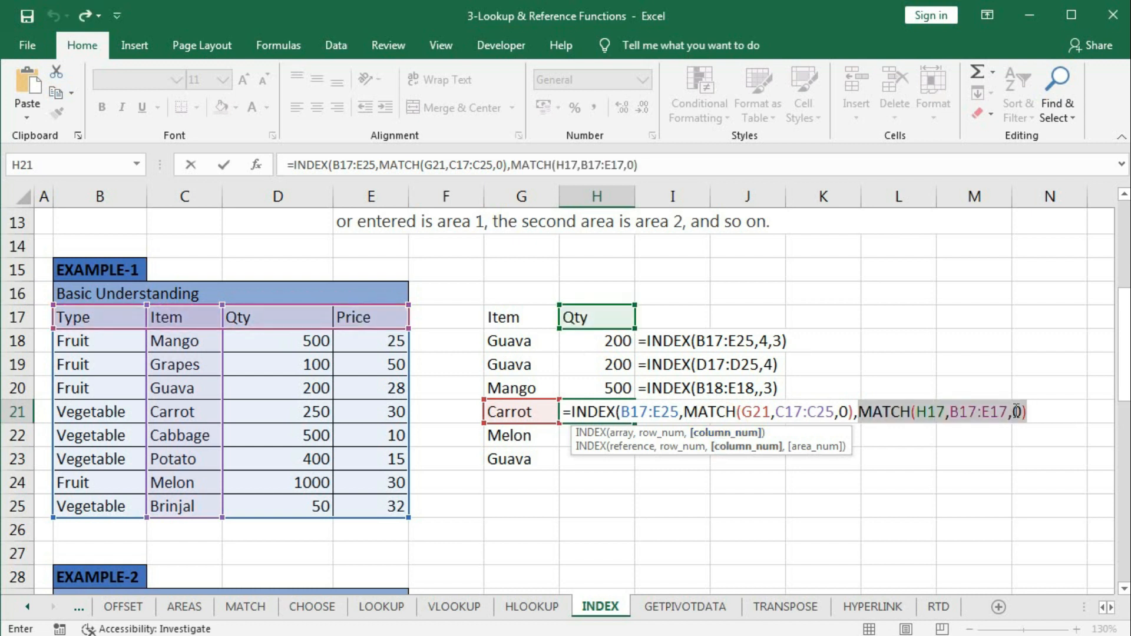
pyautogui.click(1035, 411)
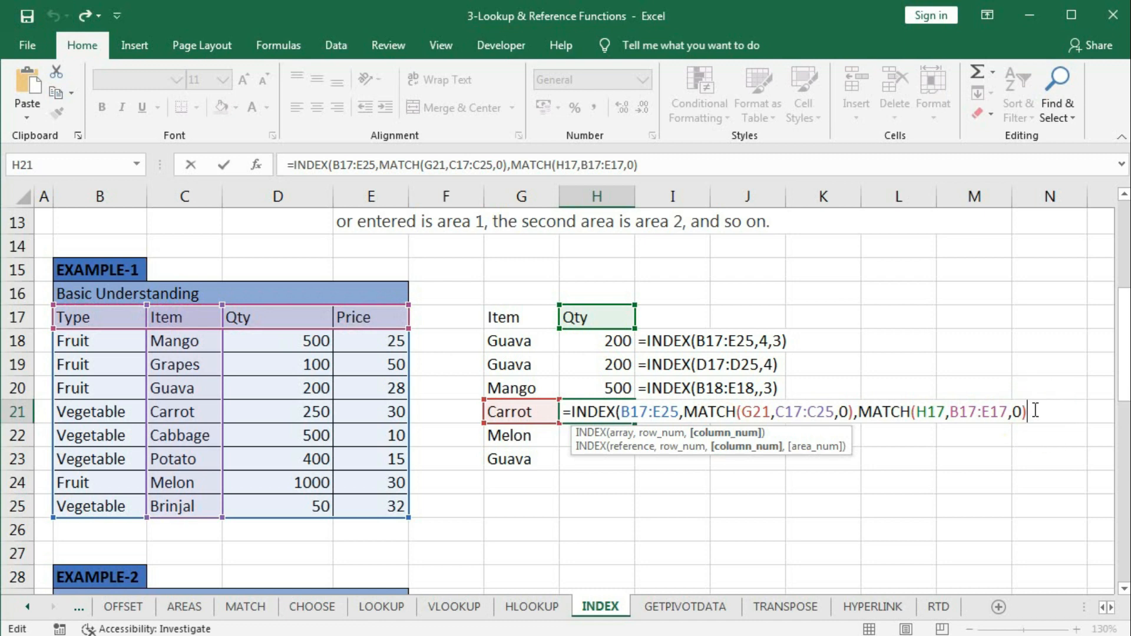
# Close and enter the INDEX formula with both MATCH functions in H21, and check it against the item in G21.
pyautogui.write(')')
pyautogui.press('Return')
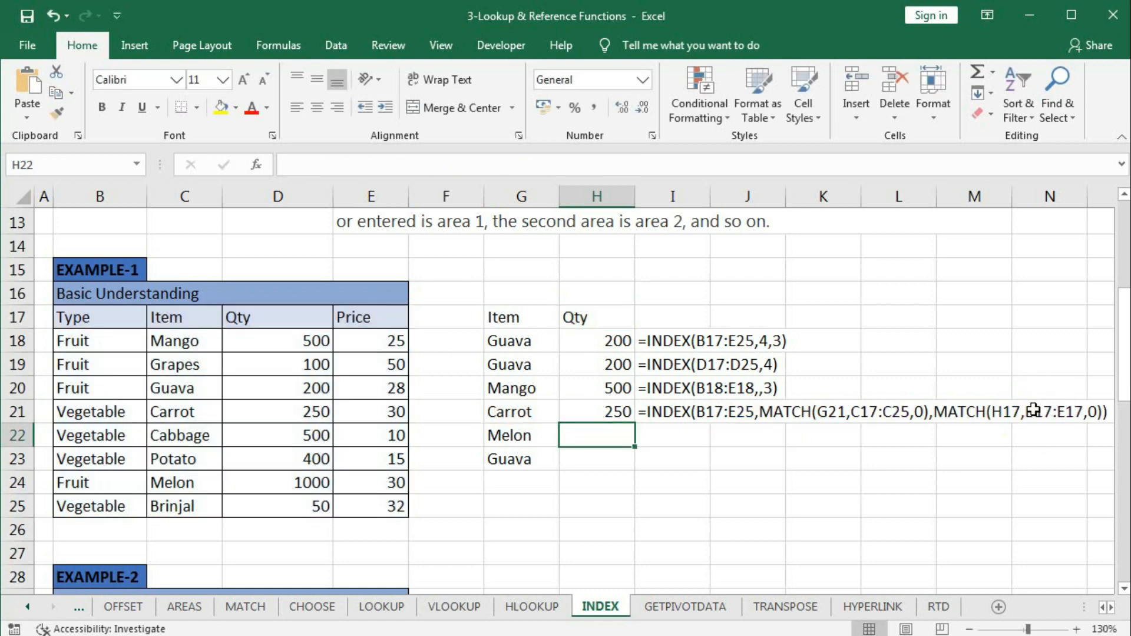
pyautogui.click(600, 414)
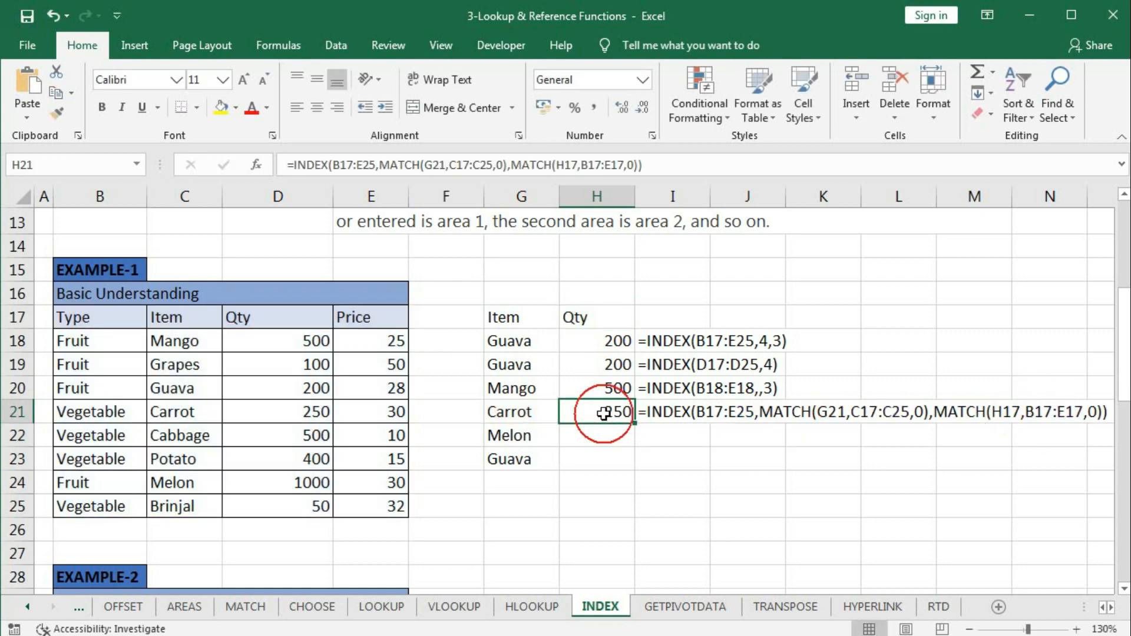
pyautogui.click(487, 412)
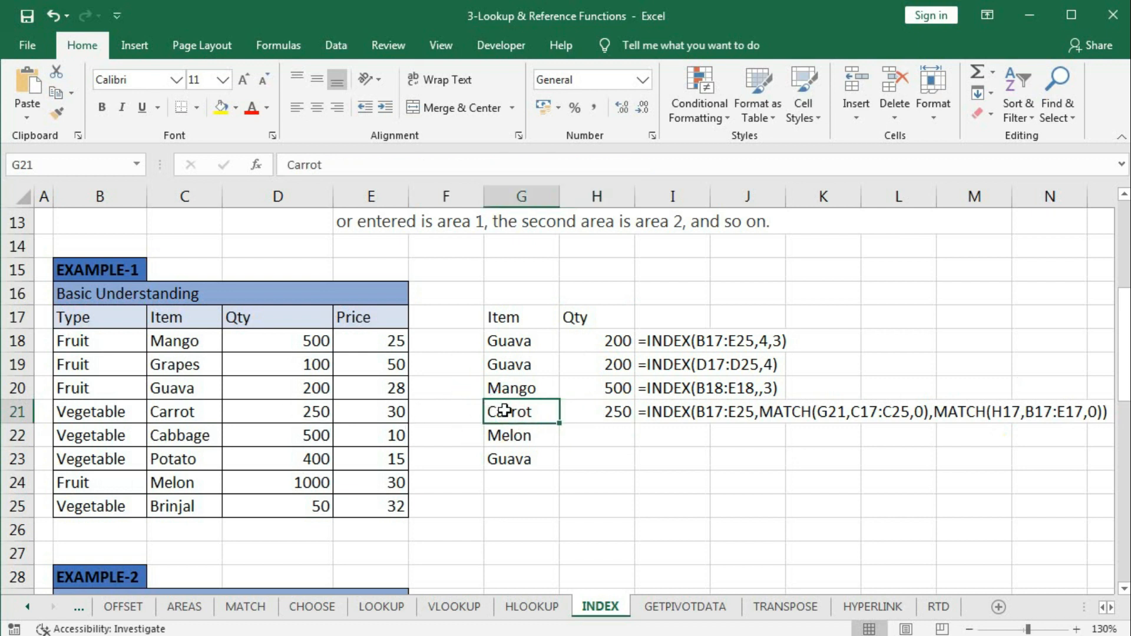
# Replace the lookup item in G21 with Potato to test the nested INDEX and MATCH formula.
pyautogui.write('Potat')
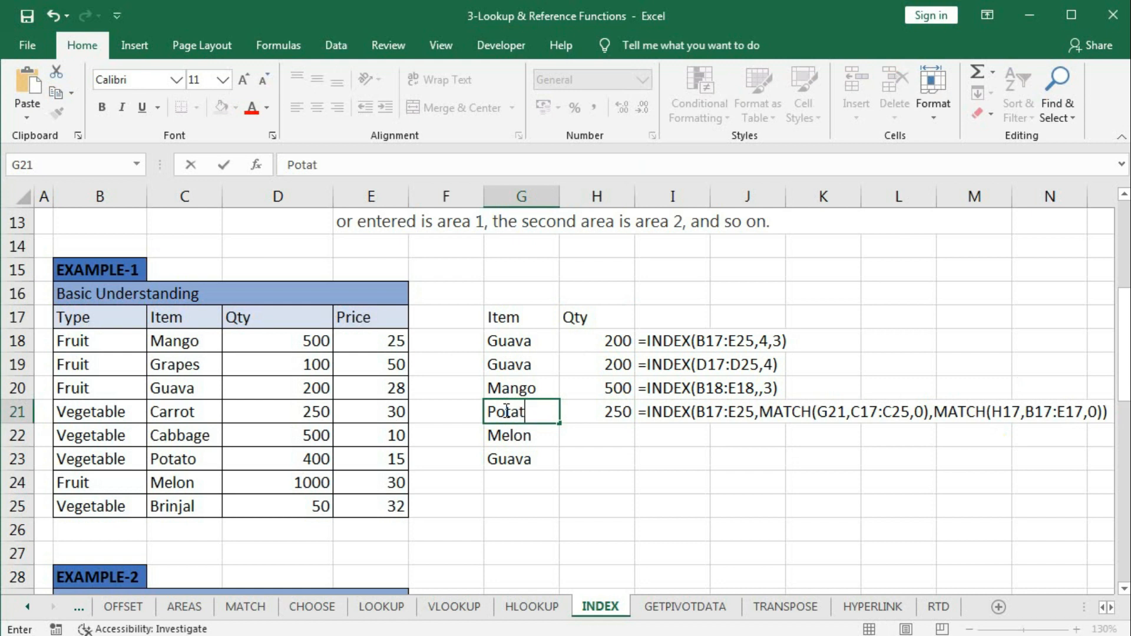
pyautogui.write('o')
pyautogui.press('Return')
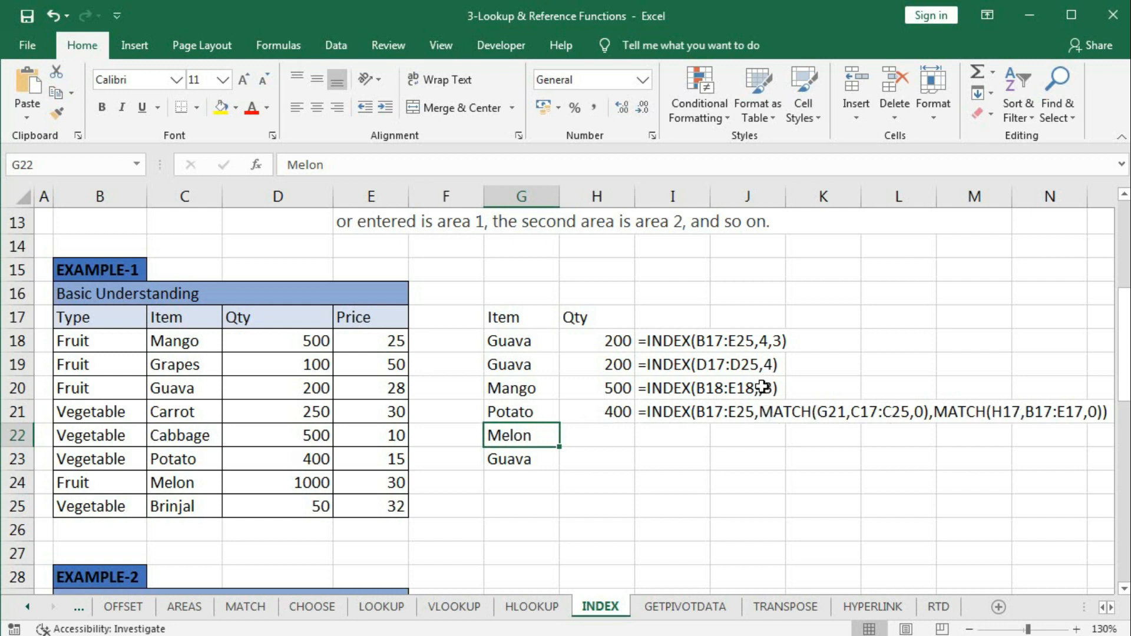
# Try Brinjal as the item in G20 against the fixed-row INDEX formula, and undo the replacement.
pyautogui.click(525, 390)
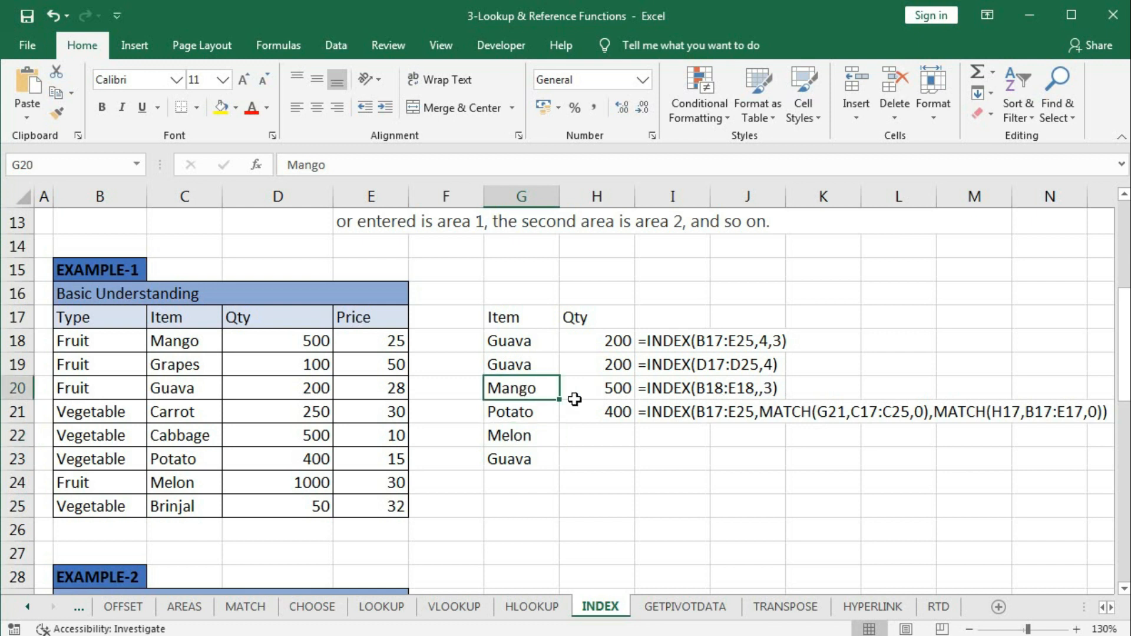
pyautogui.write('Br')
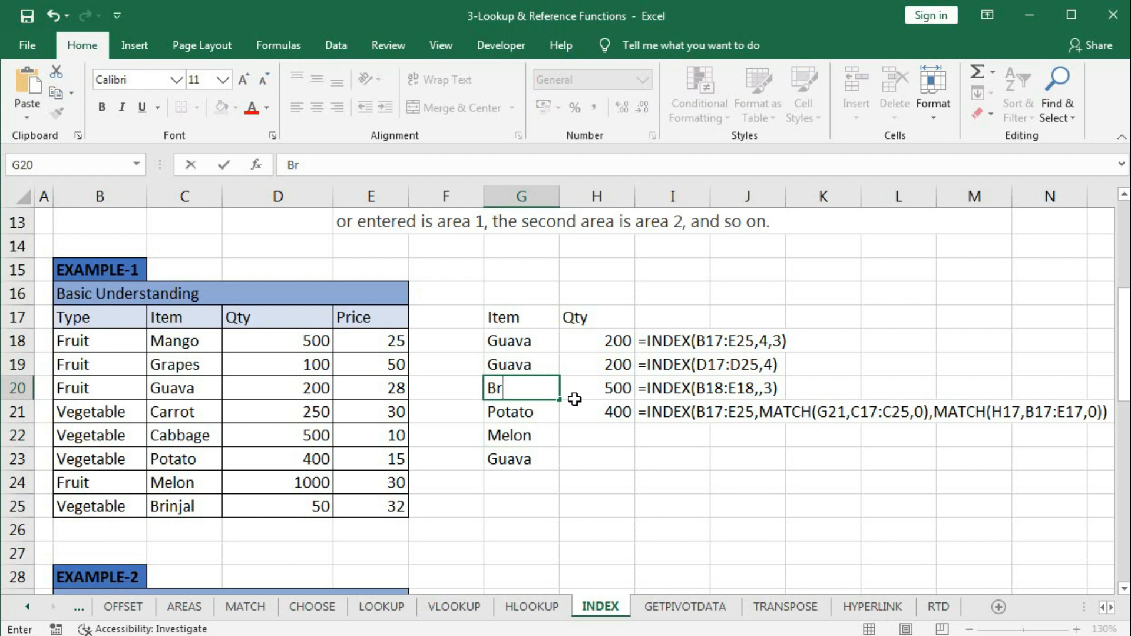
pyautogui.write('injal')
pyautogui.press('Return')
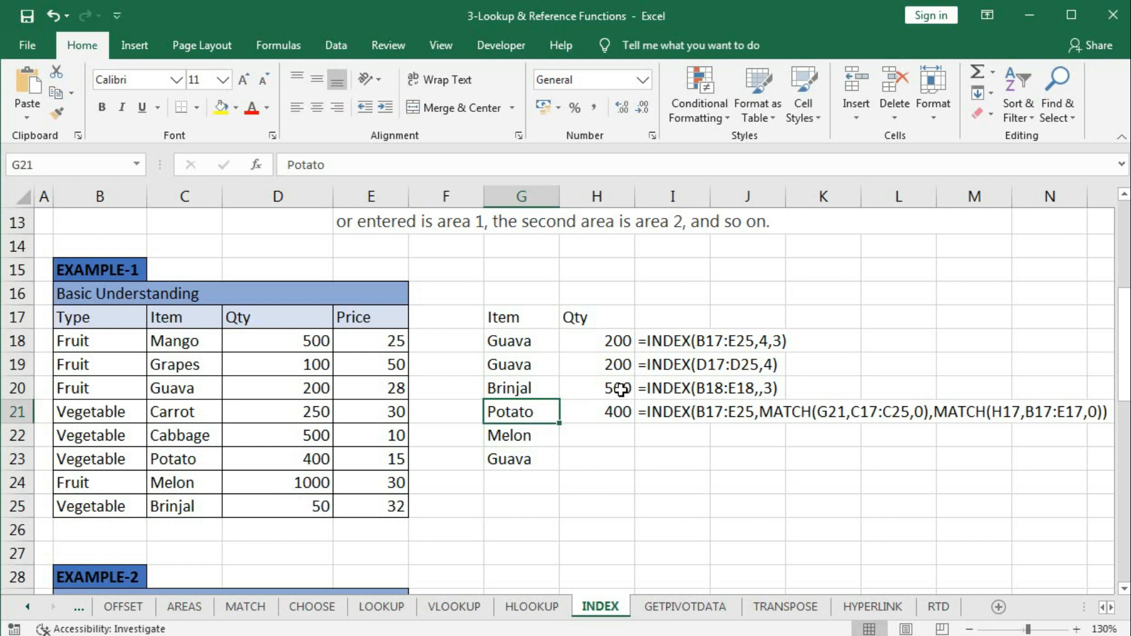
pyautogui.click(526, 389)
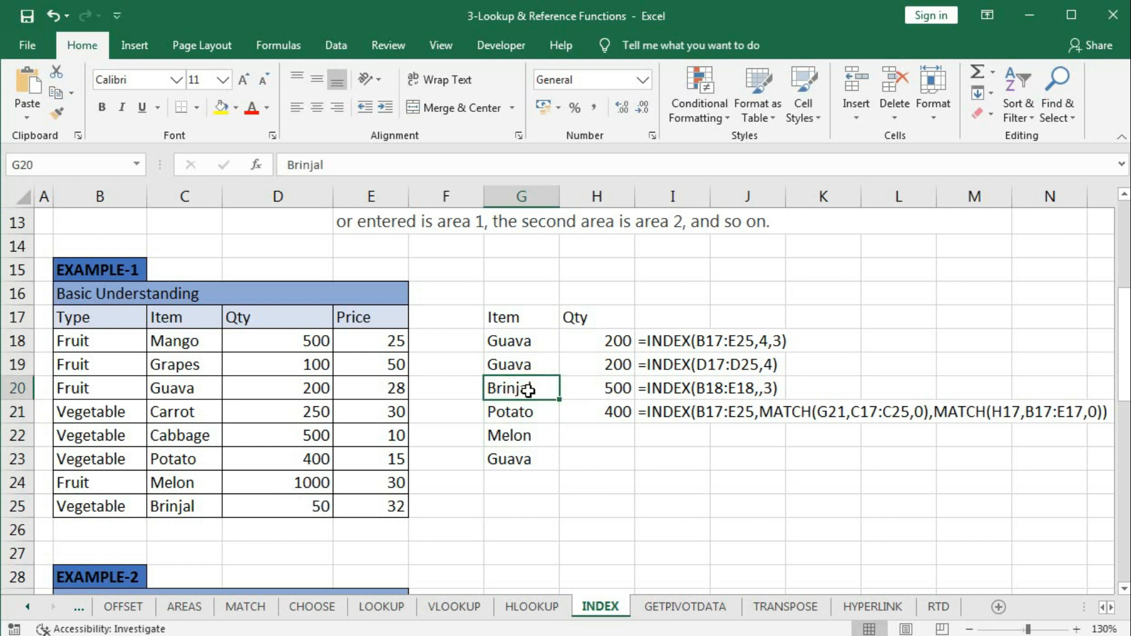
pyautogui.hotkey('ctrl', 'z')
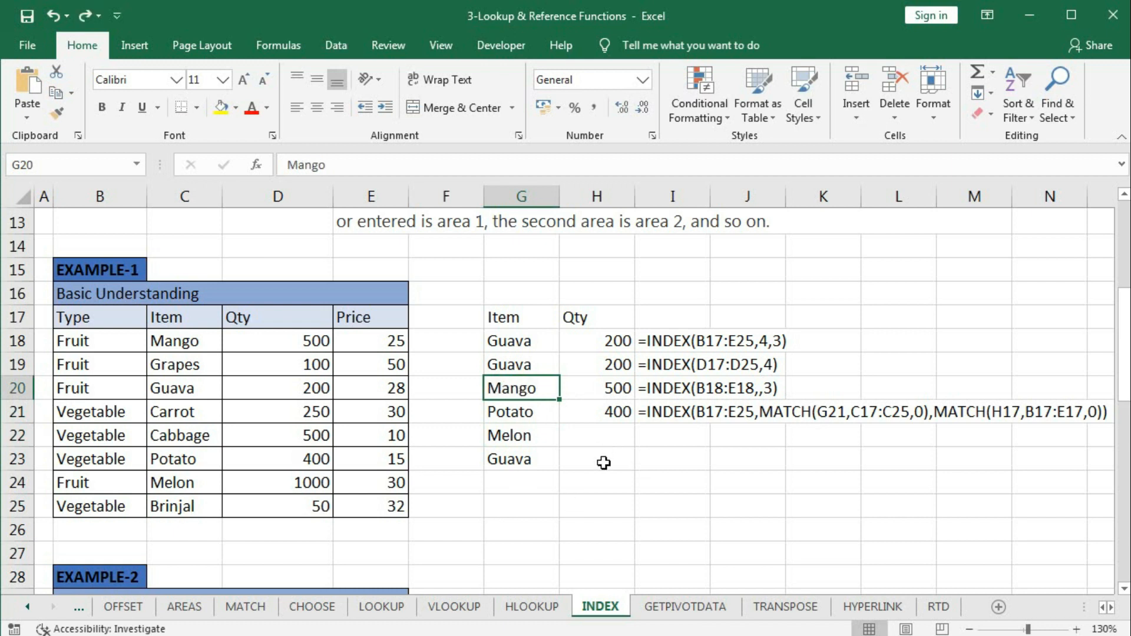
# Start an INDEX formula in H22 with the Qty column D17:D25 as its array.
pyautogui.moveTo(588, 360); pyautogui.dragTo(597, 386)
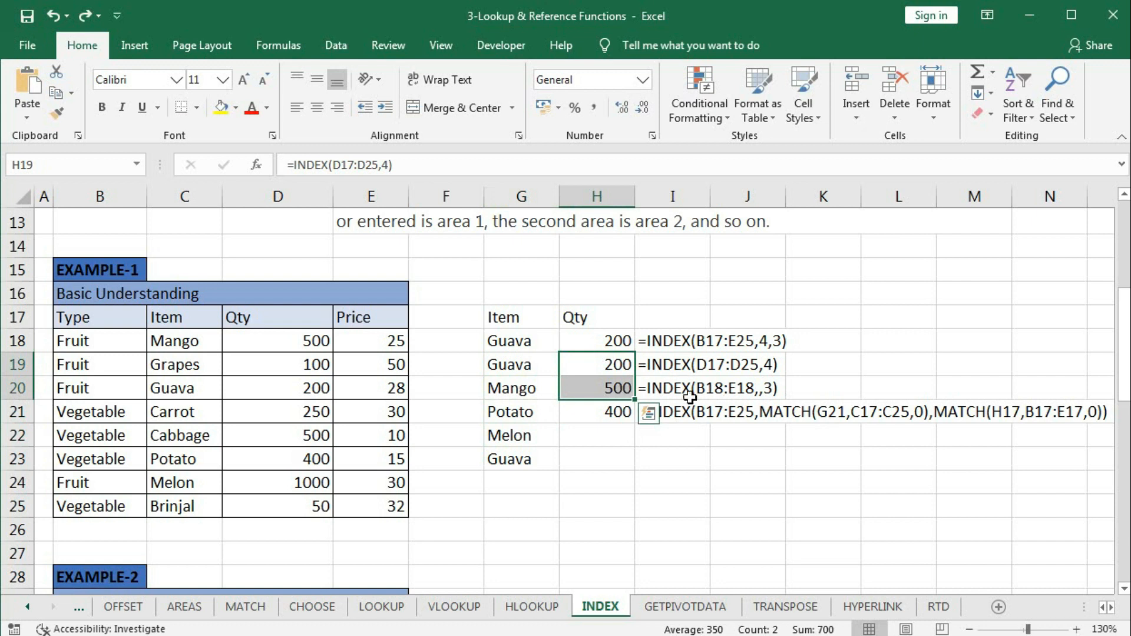
pyautogui.moveTo(600, 435)
pyautogui.mouseDown()
pyautogui.moveTo(598, 465)
pyautogui.moveTo(598, 434)
pyautogui.mouseUp()
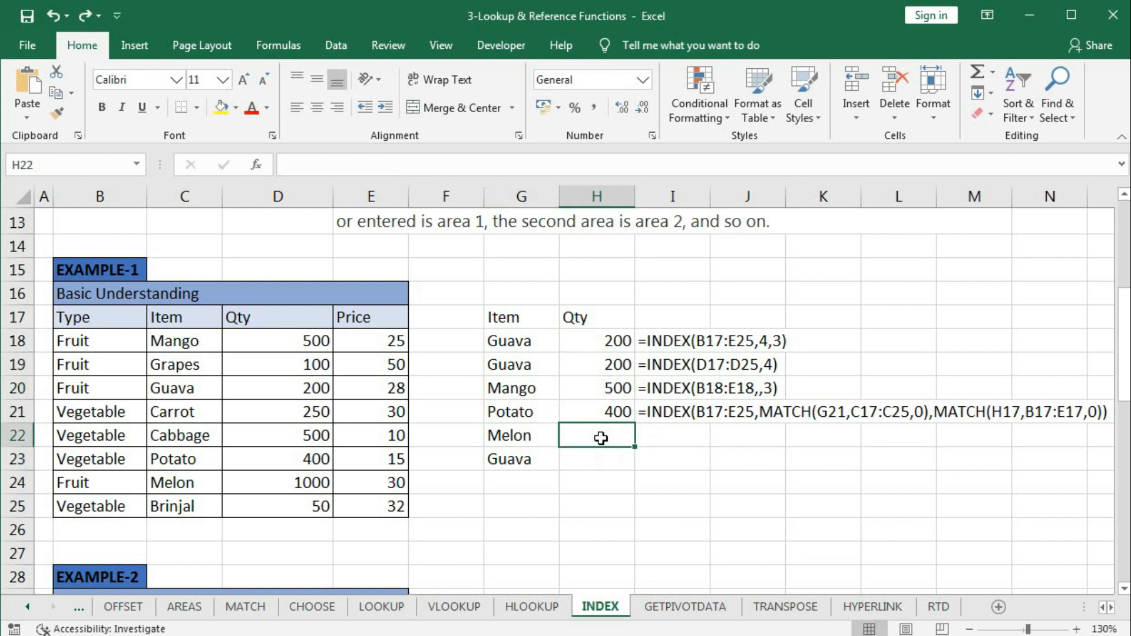
pyautogui.write('=')
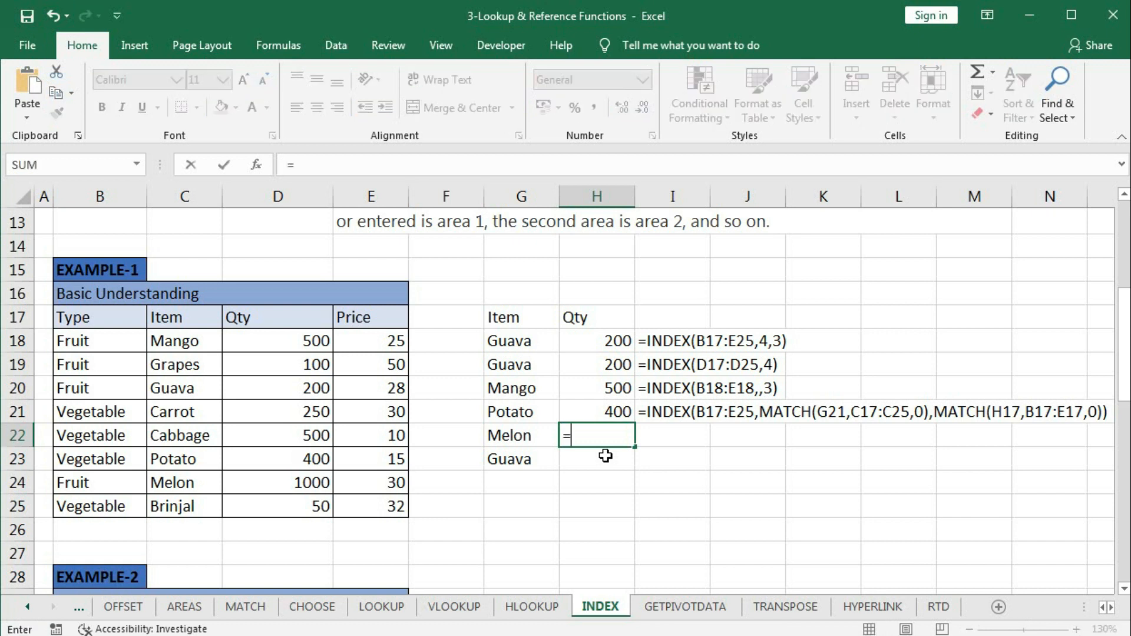
pyautogui.write('inde')
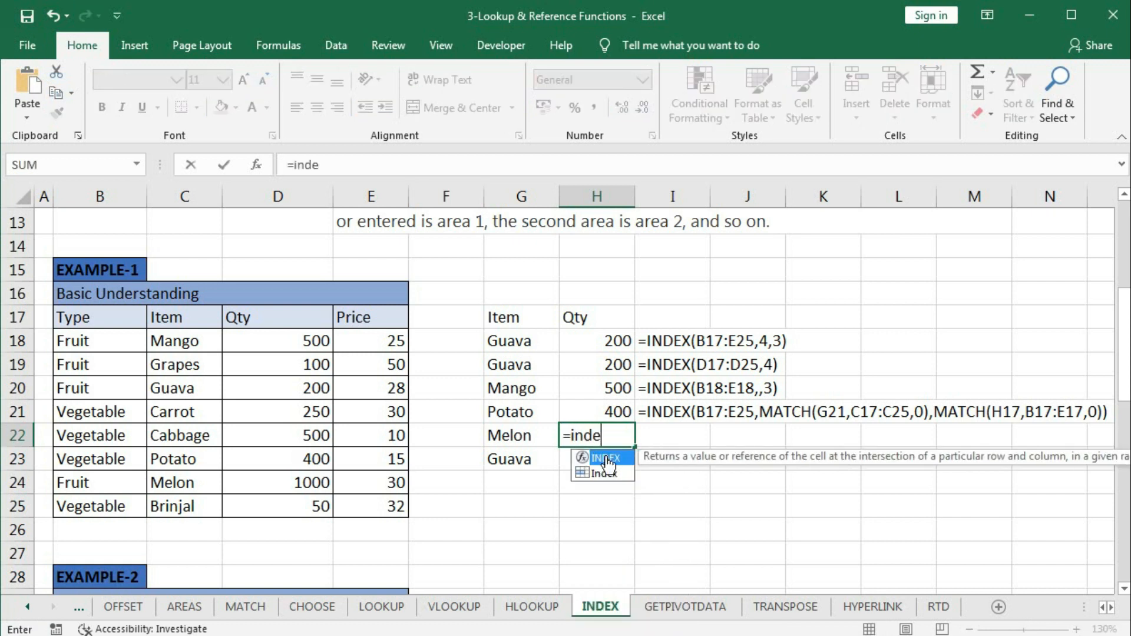
pyautogui.press('Tab')
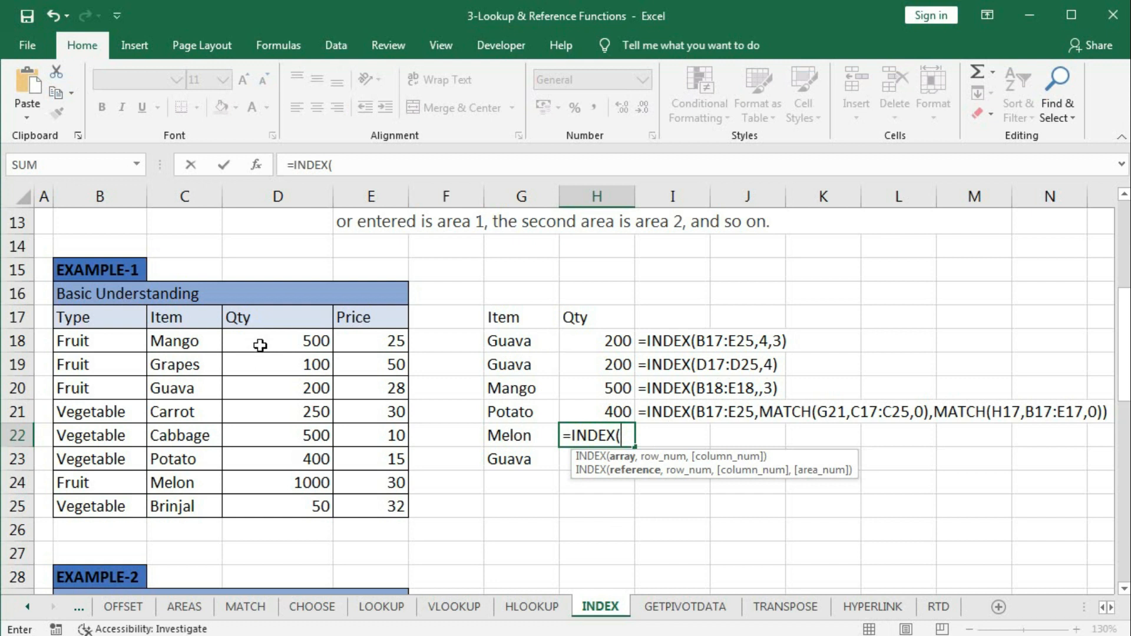
pyautogui.moveTo(269, 319); pyautogui.dragTo(279, 501)
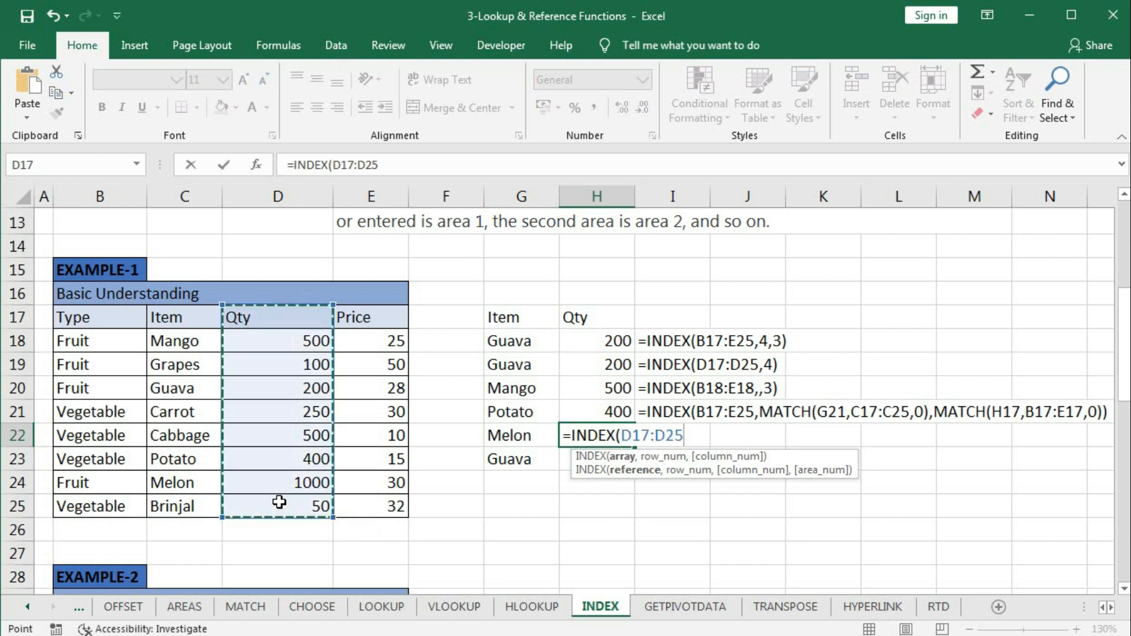
pyautogui.write(',')
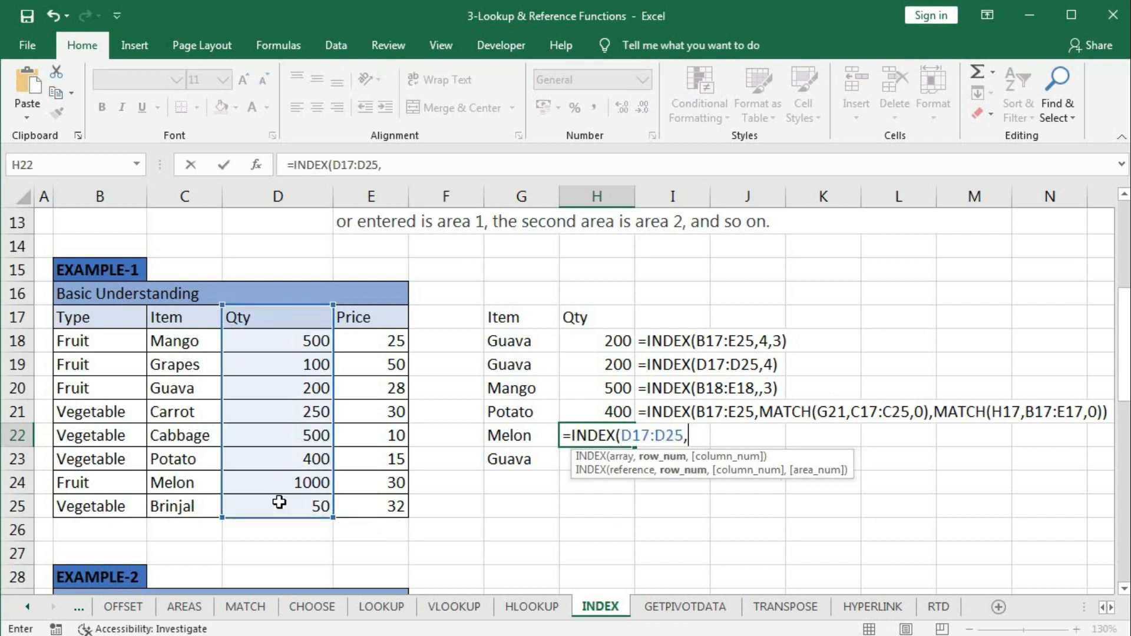
# Nest MATCH(G22,C17:C25,0) as the row number of the H22 INDEX formula, and enter the formula.
pyautogui.write('ma')
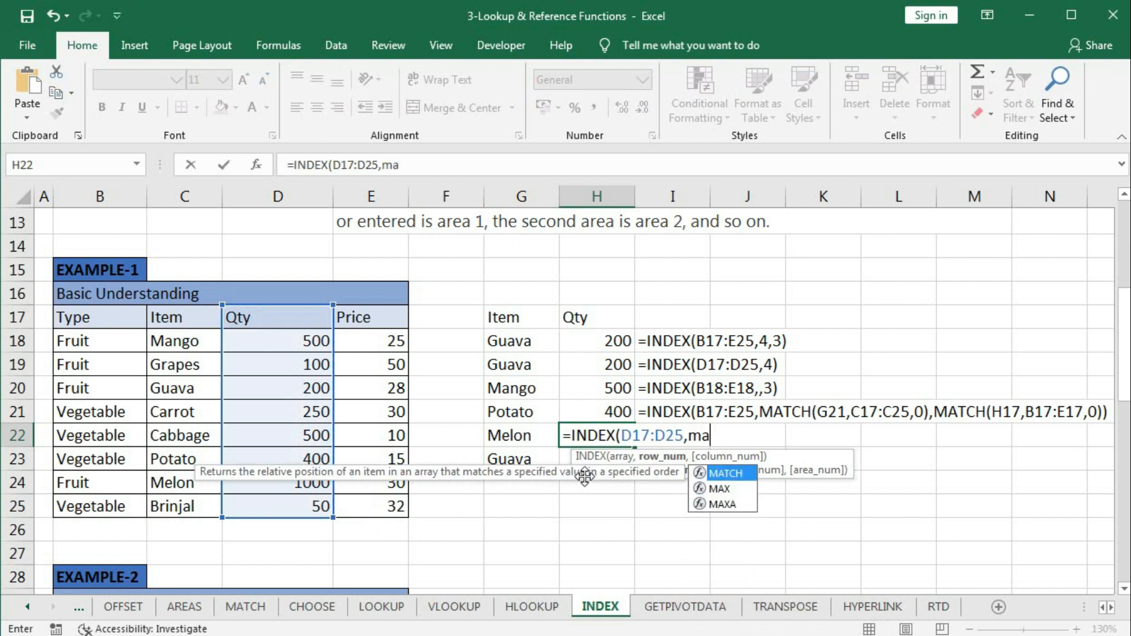
pyautogui.press('Tab')
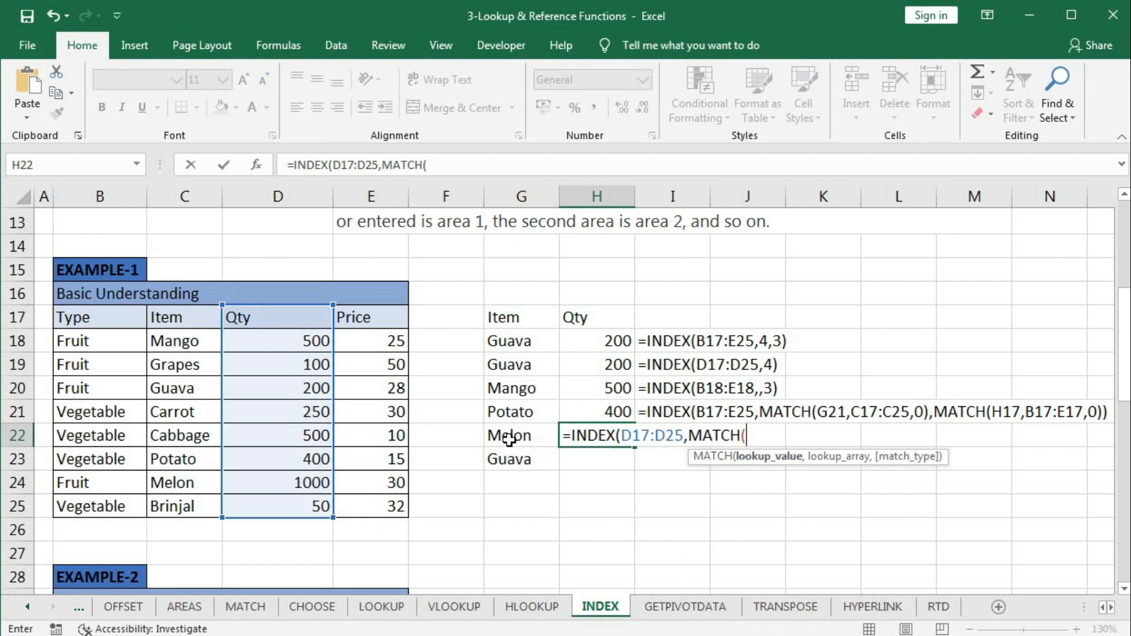
pyautogui.click(520, 447)
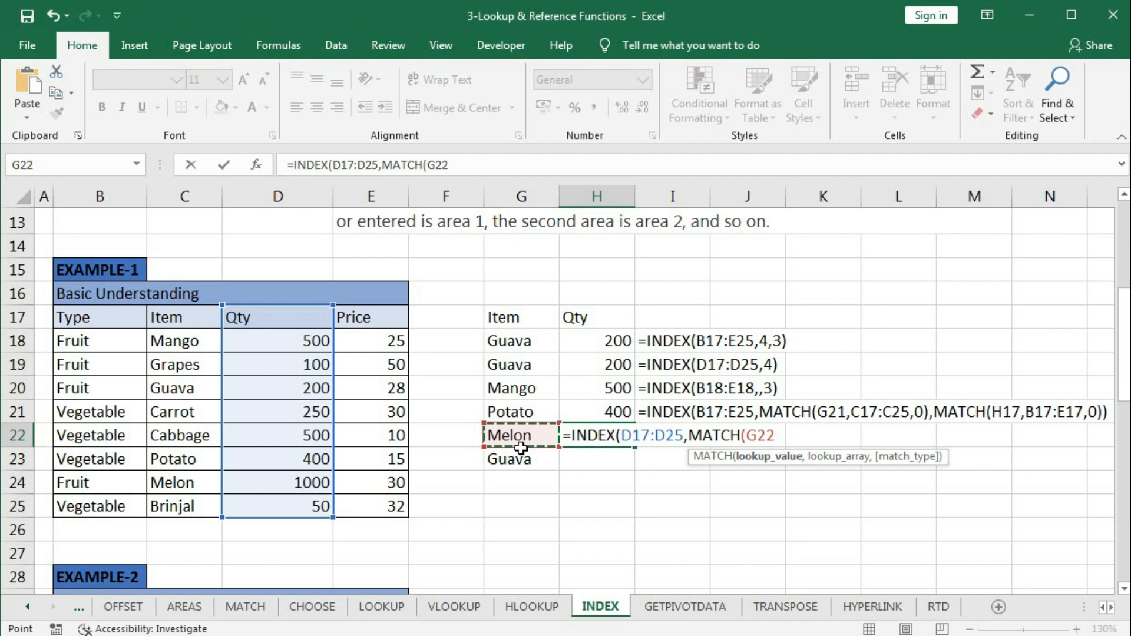
pyautogui.write(',')
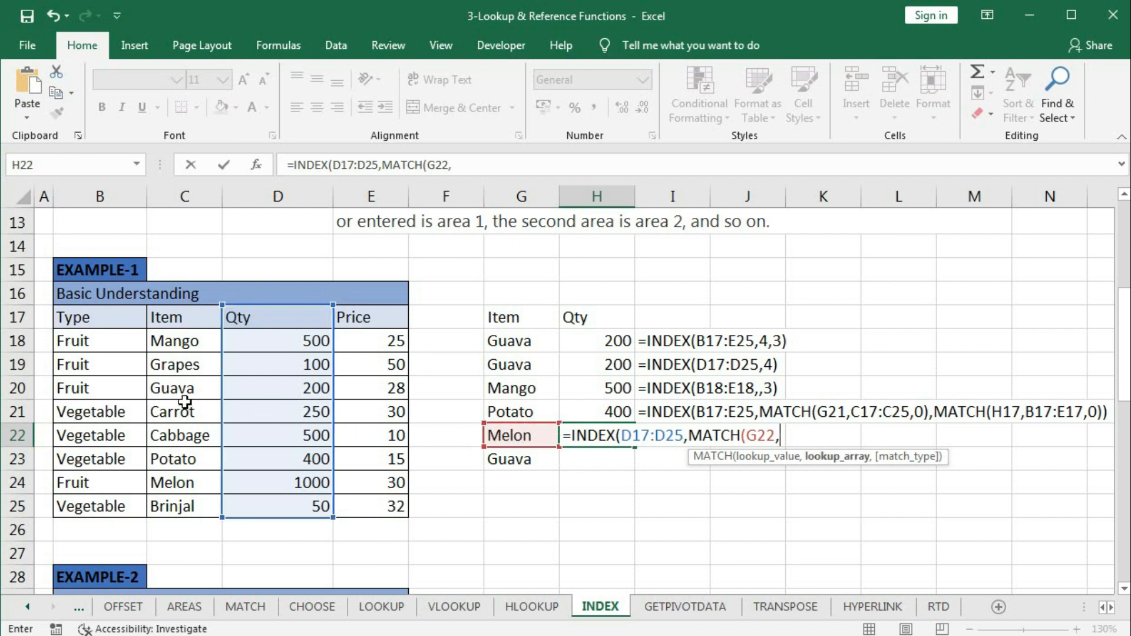
pyautogui.moveTo(182, 319); pyautogui.dragTo(187, 502)
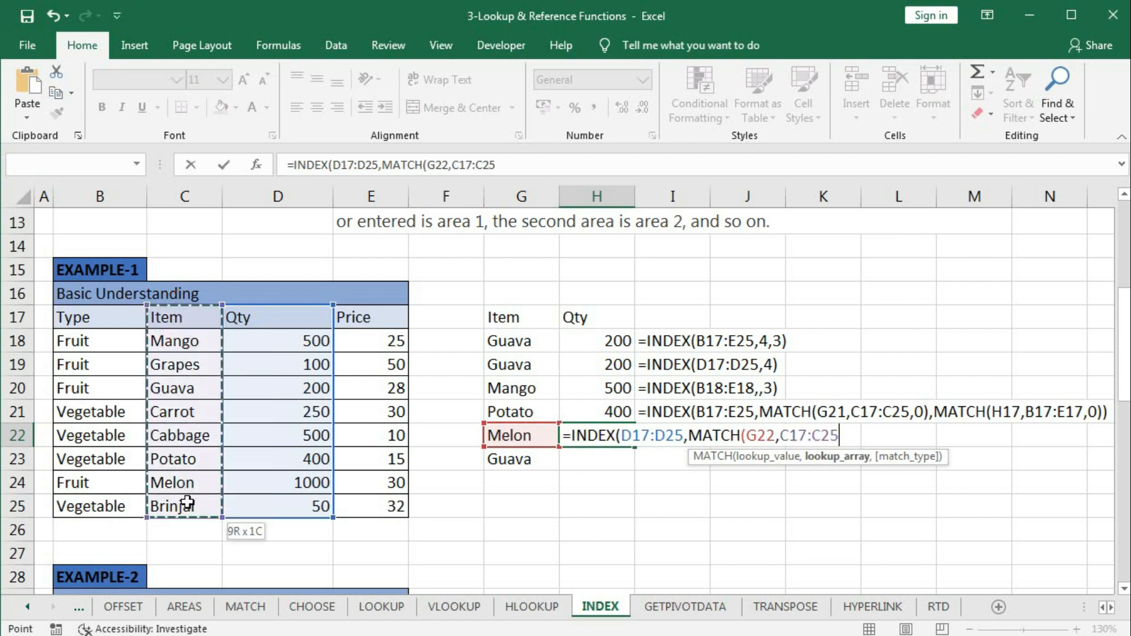
pyautogui.write(',')
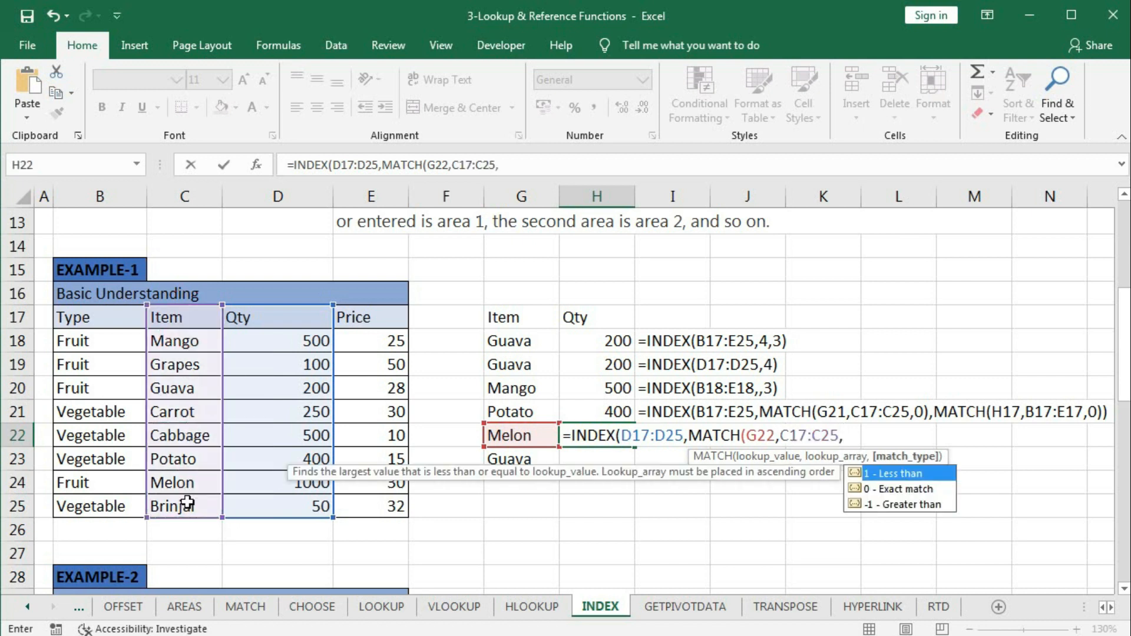
pyautogui.write('0)')
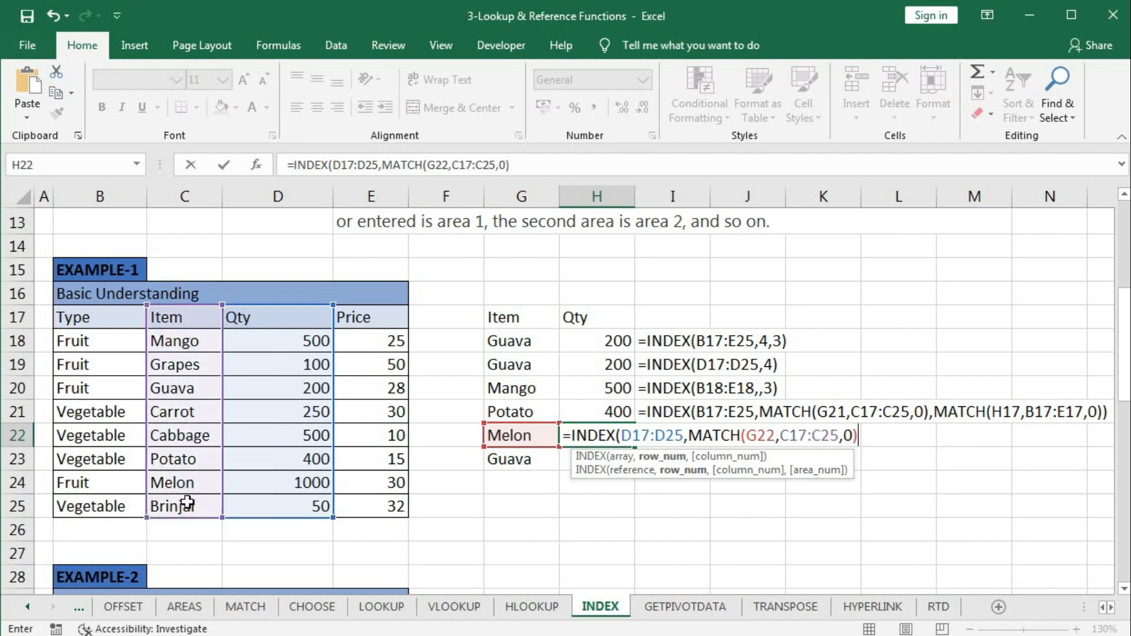
pyautogui.press('Return')
pyautogui.click(519, 398)
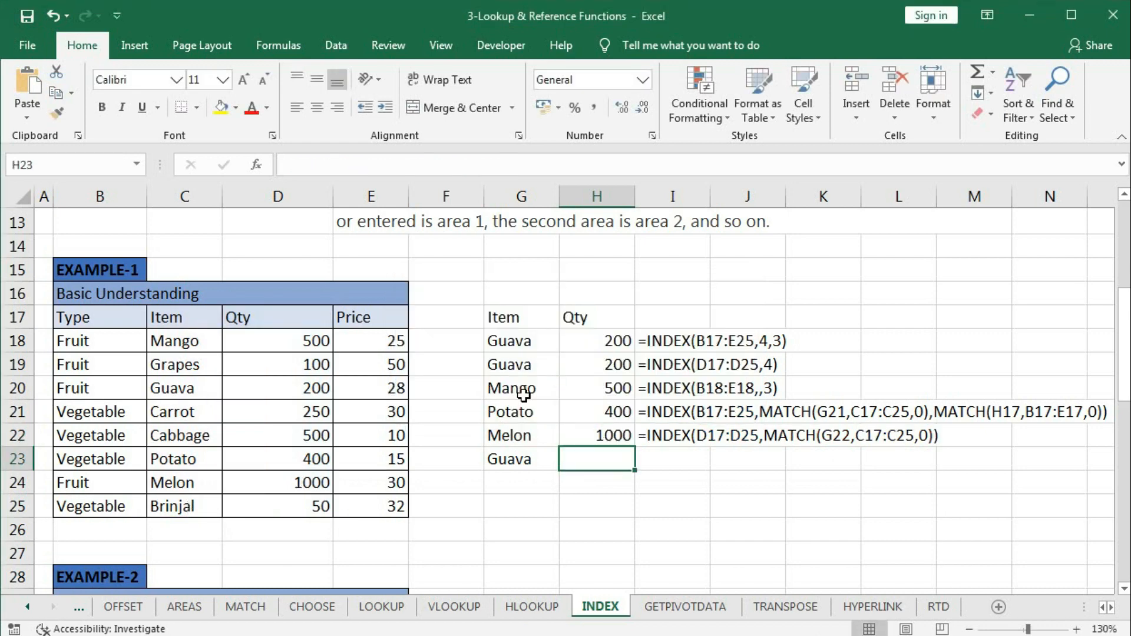
pyautogui.click(601, 437)
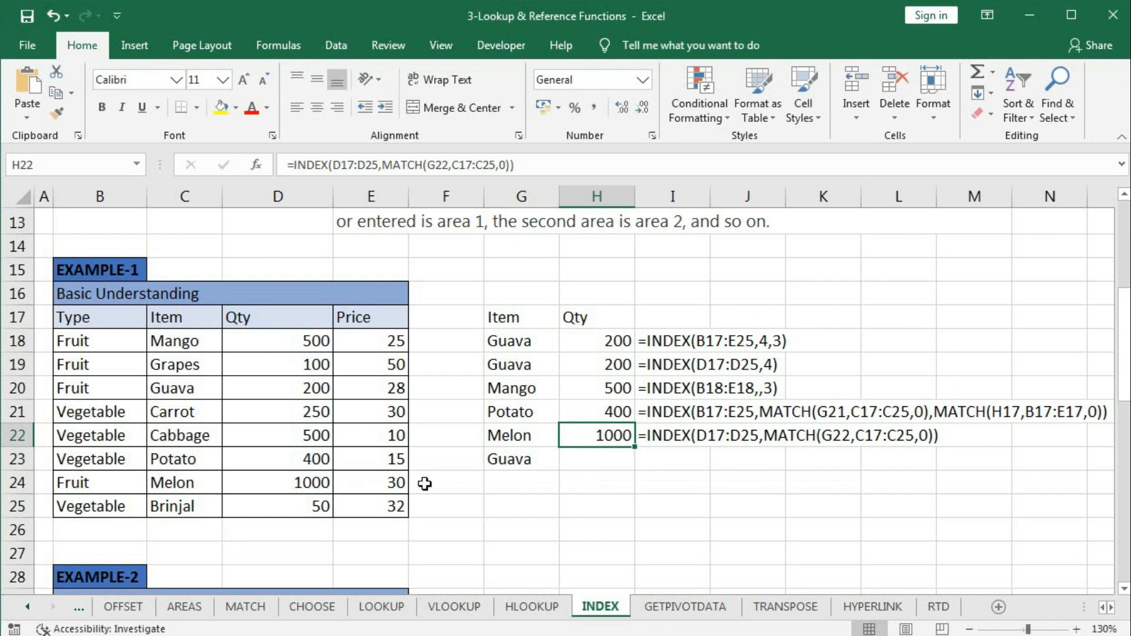
# Start an INDEX formula in H23 with the Guava row B20:E20 as its array and the row number left blank.
pyautogui.click(566, 462)
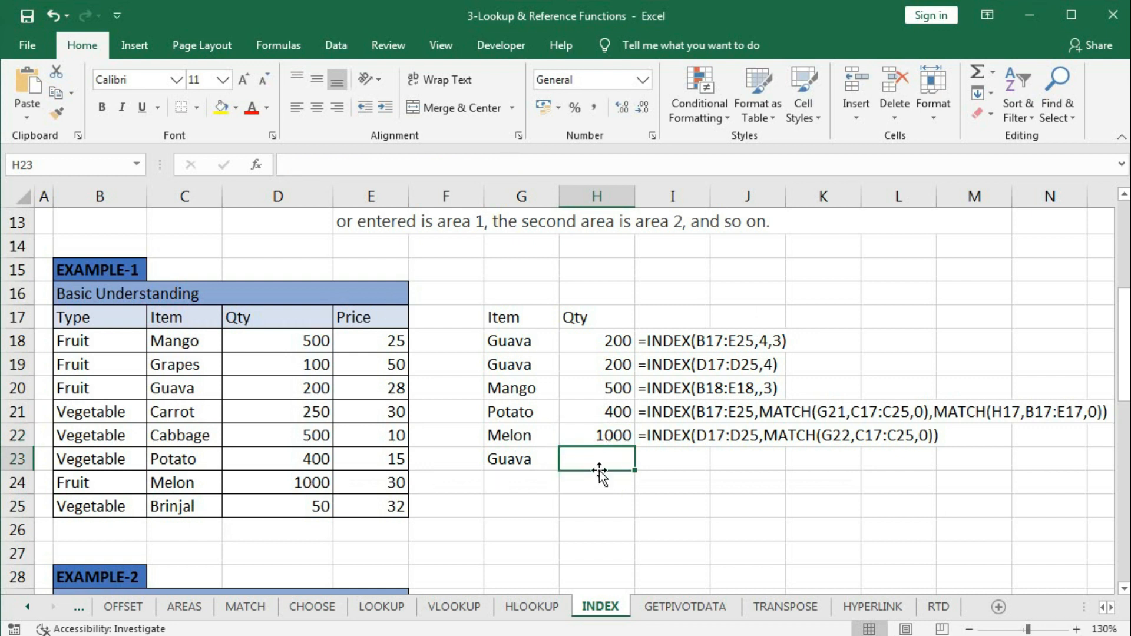
pyautogui.write('=')
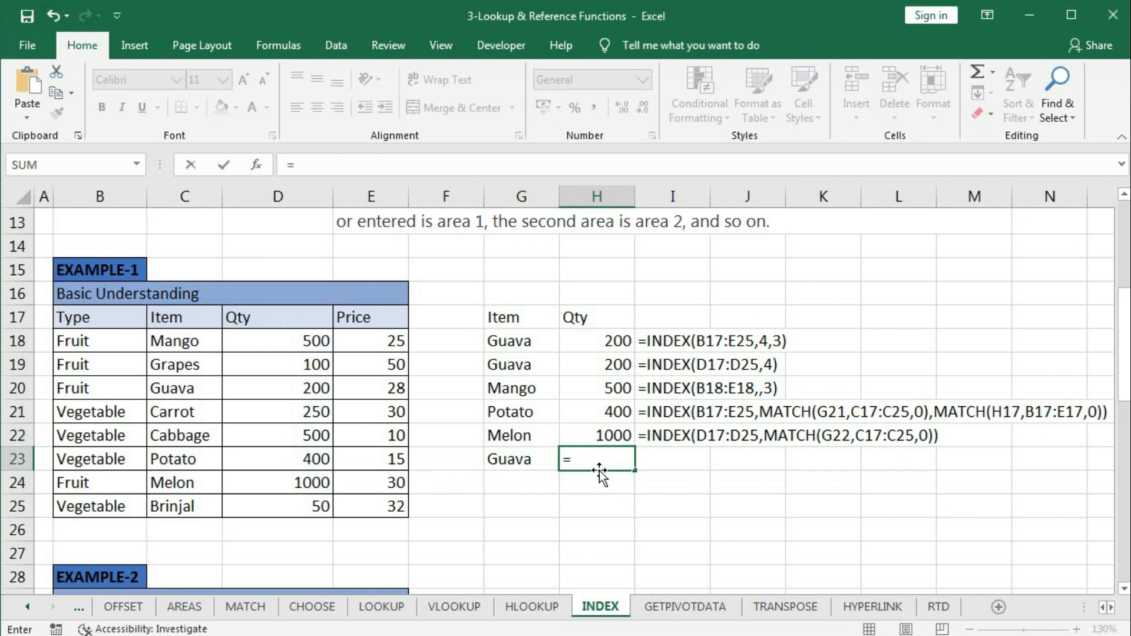
pyautogui.write('inde')
pyautogui.press('Tab')
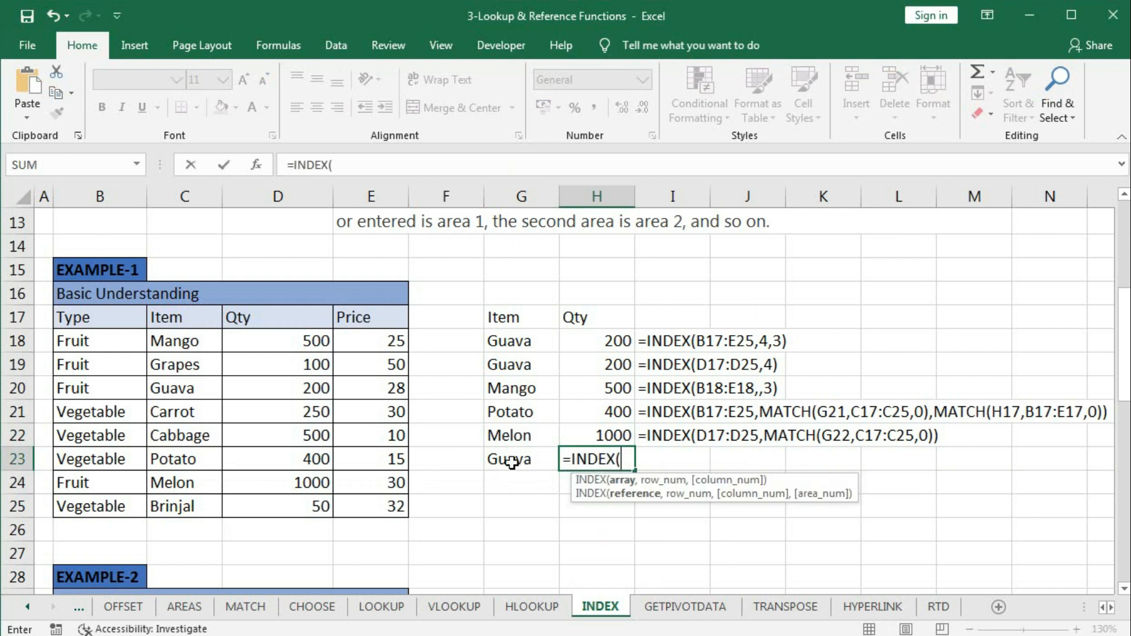
pyautogui.moveTo(72, 389); pyautogui.dragTo(366, 388)
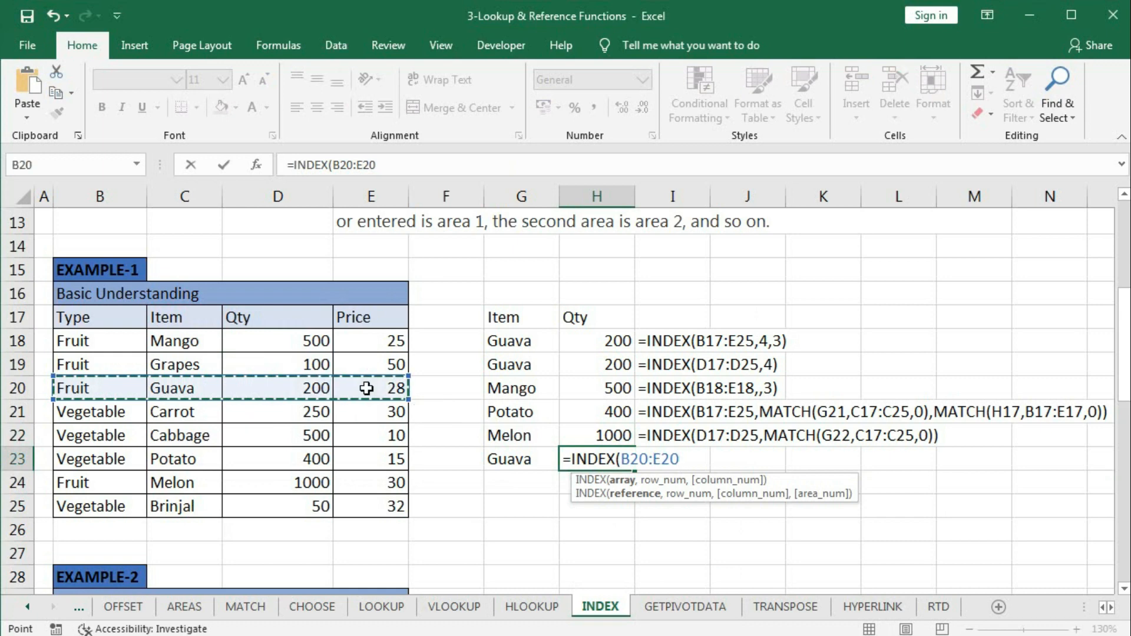
pyautogui.write(',')
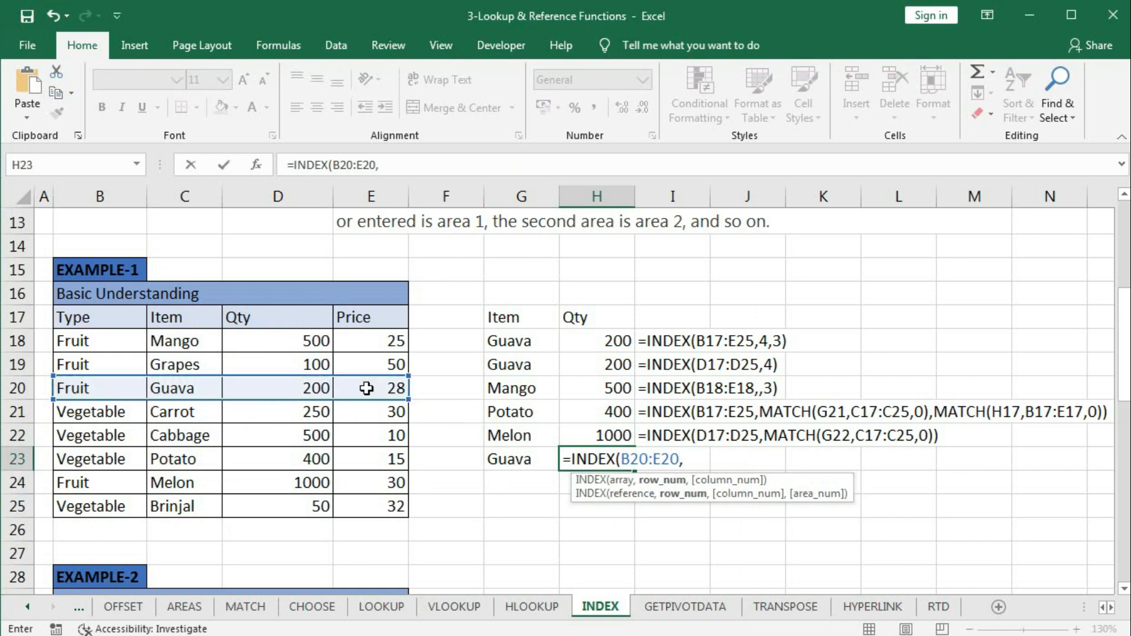
pyautogui.write(',')
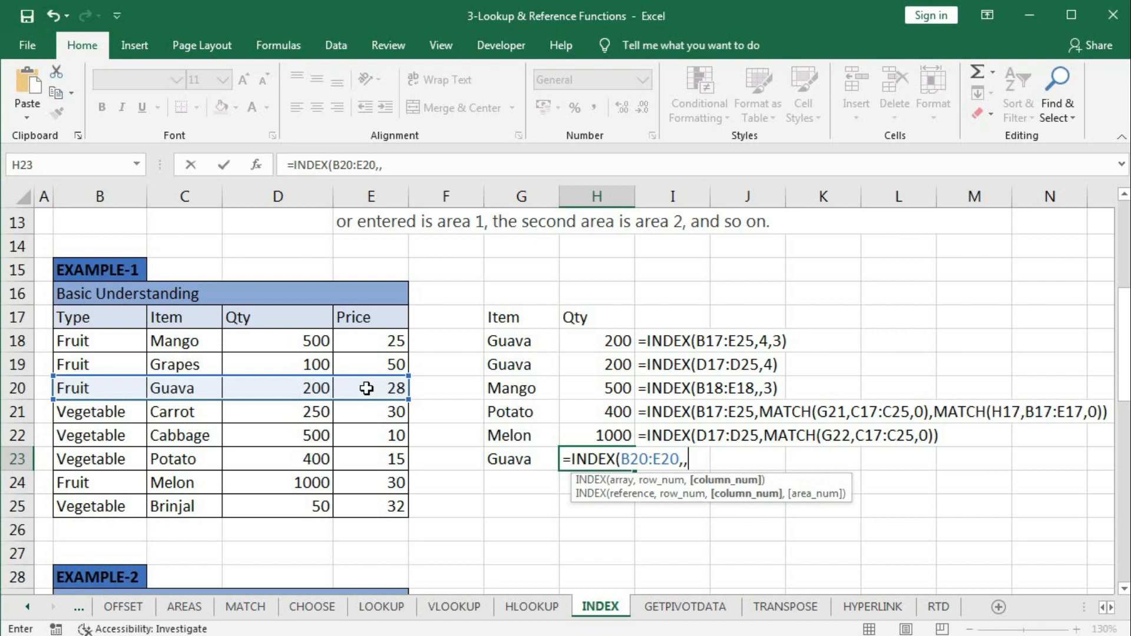
pyautogui.click(654, 480)
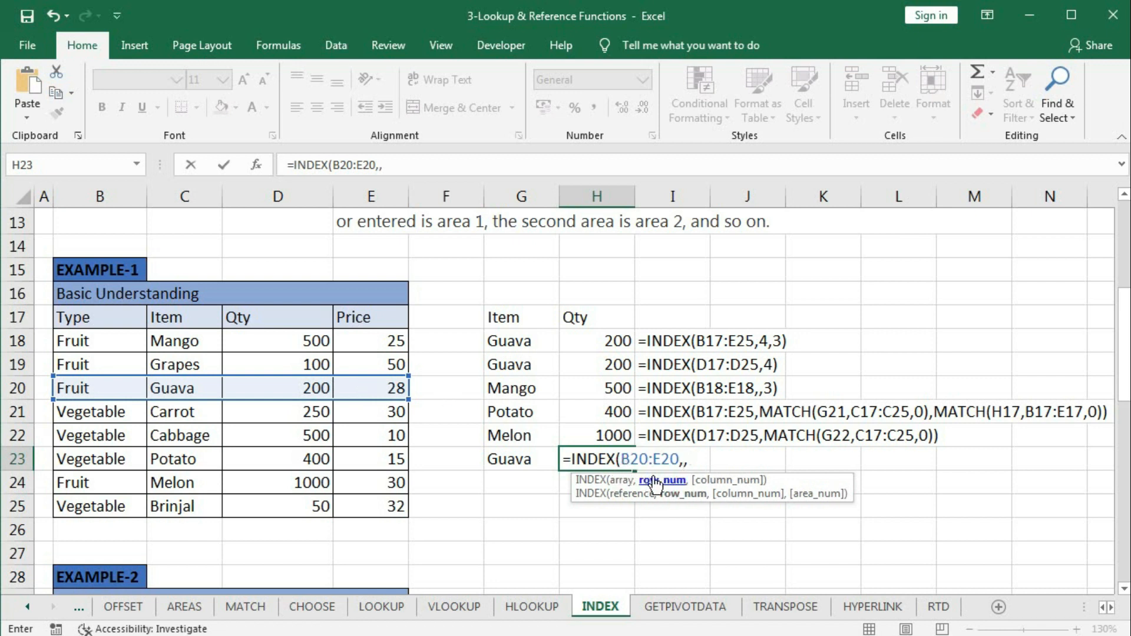
pyautogui.click(732, 480)
# Nest MATCH(H17,B17:E17,0) as the column number of the H23 INDEX formula, and enter the formula.
pyautogui.write('ma')
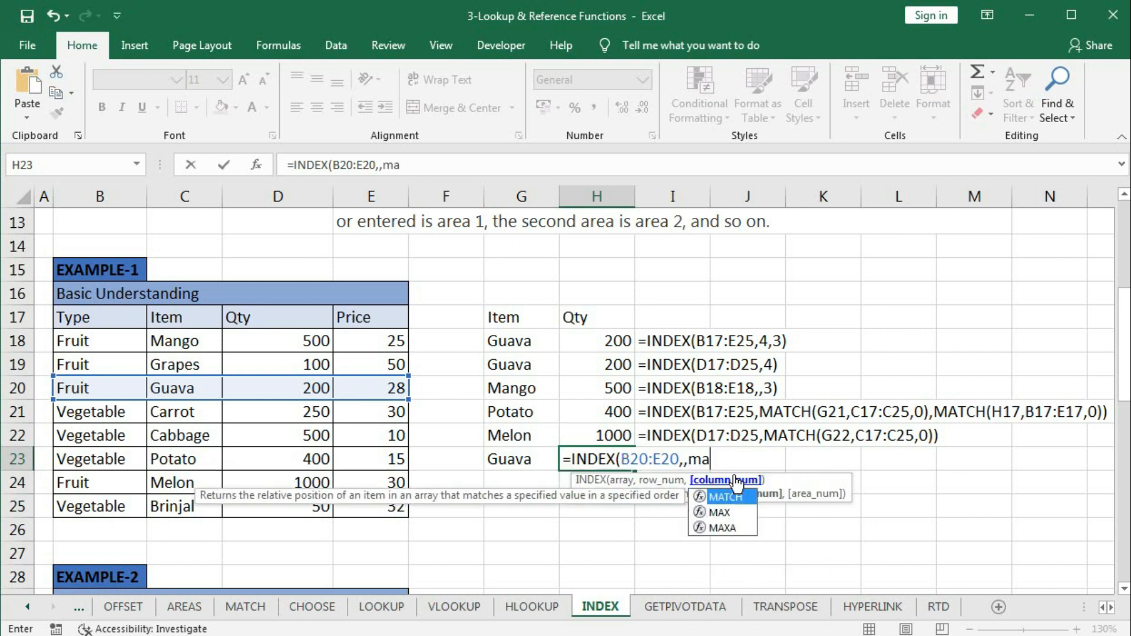
pyautogui.press('Tab')
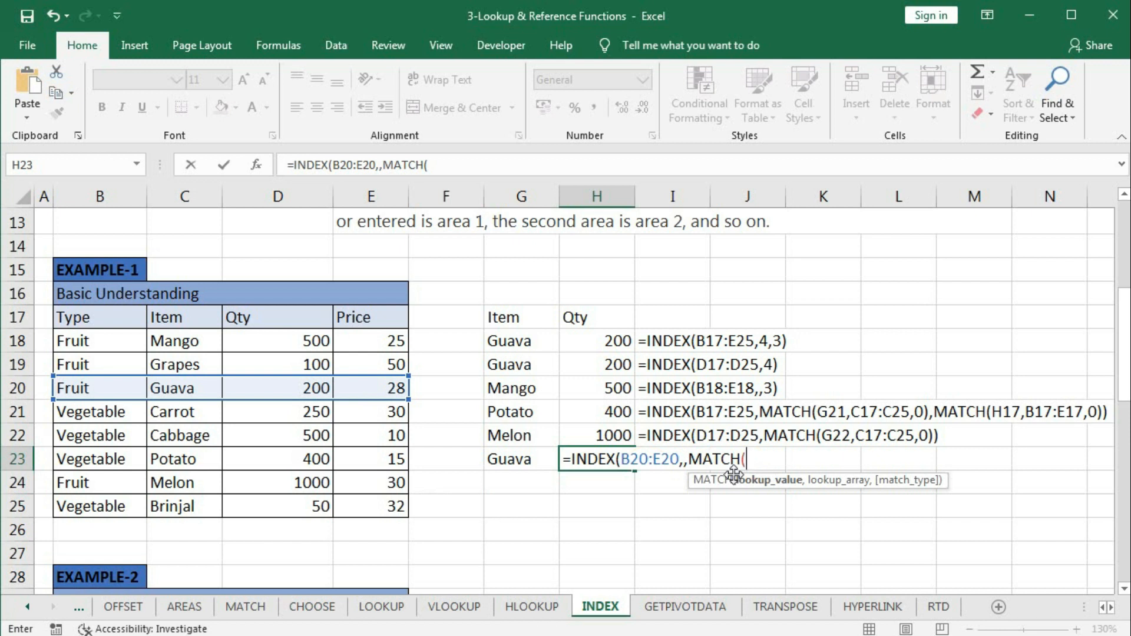
pyautogui.click(596, 317)
pyautogui.write(',')
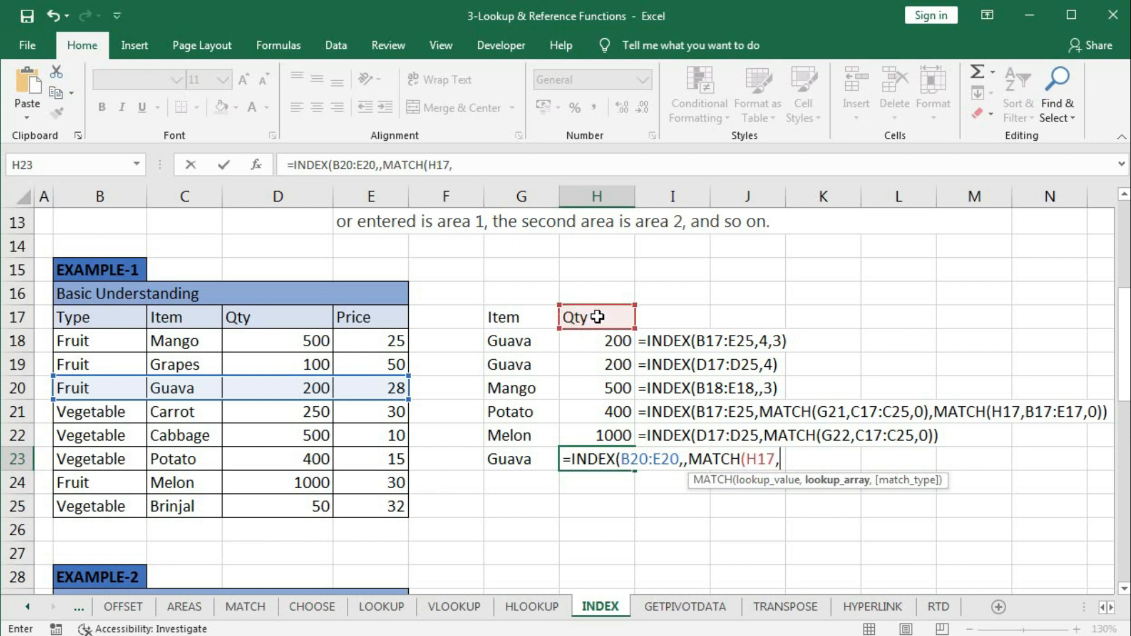
pyautogui.click(67, 320)
pyautogui.moveTo(67, 319); pyautogui.dragTo(340, 319)
pyautogui.write(',0')
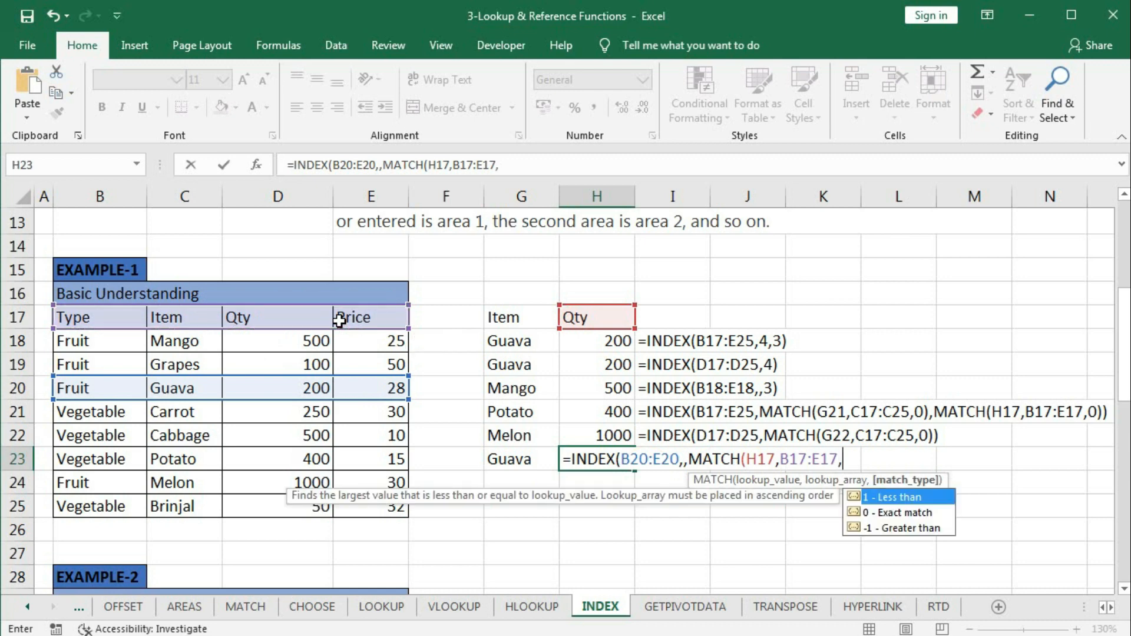
pyautogui.write('))')
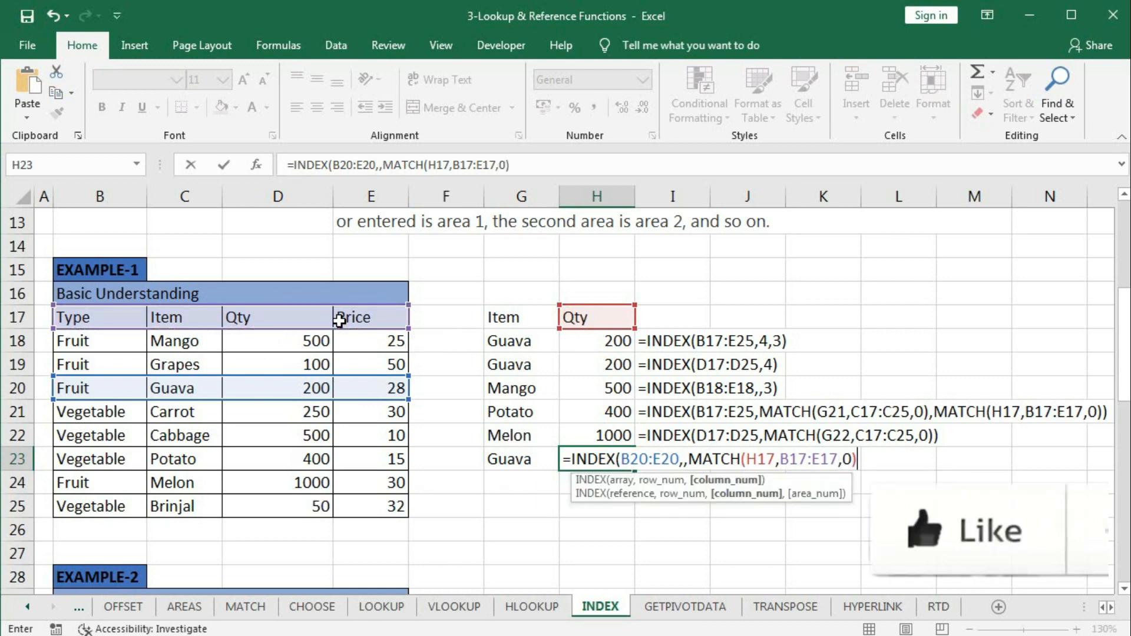
pyautogui.press('Return')
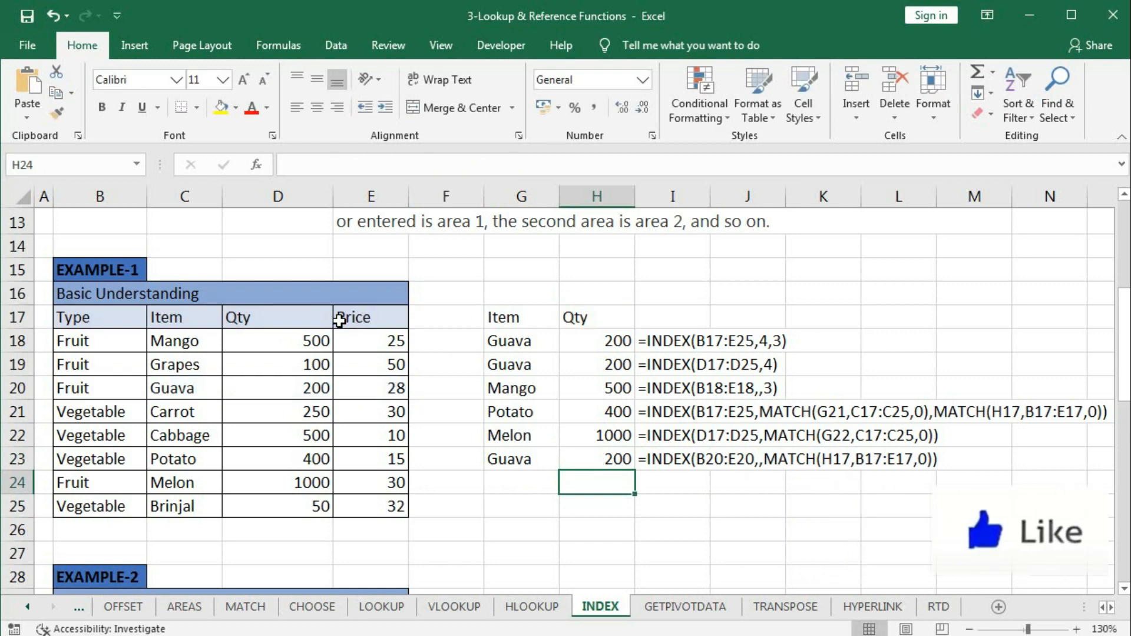
# Replace the Qty lookup header in H17 with Price to test the MATCH-based column positions.
pyautogui.click(593, 458)
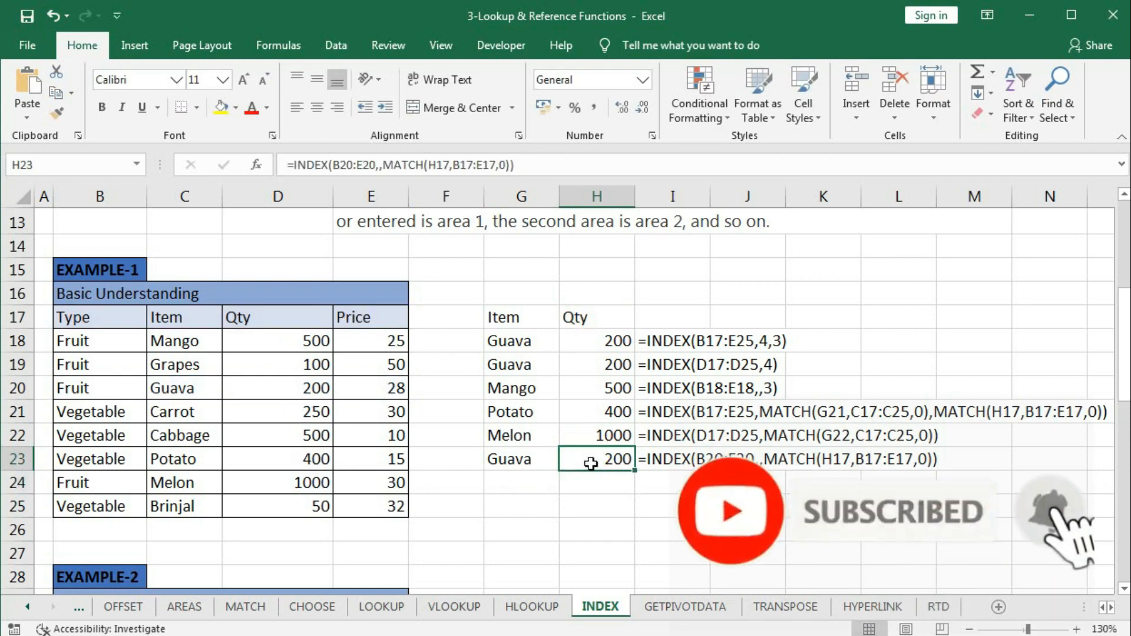
pyautogui.click(587, 316)
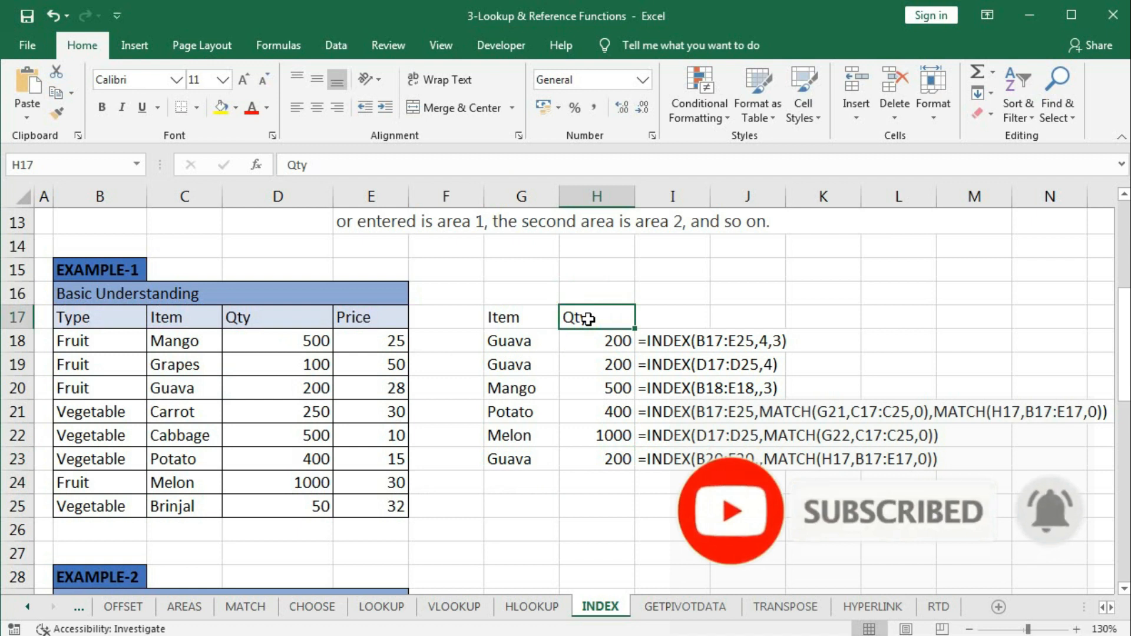
pyautogui.write('Price')
pyautogui.press('Return')
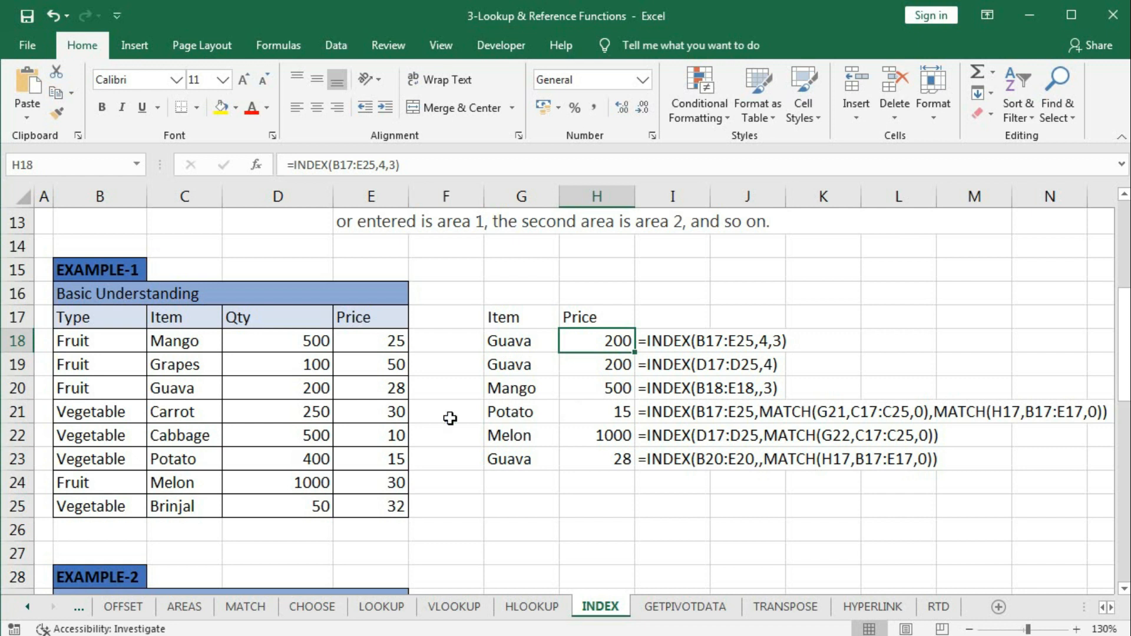
# Examine the array and MATCH row-number arguments of the H22 formula, and compare them with H21 and the header in H17.
pyautogui.click(599, 436)
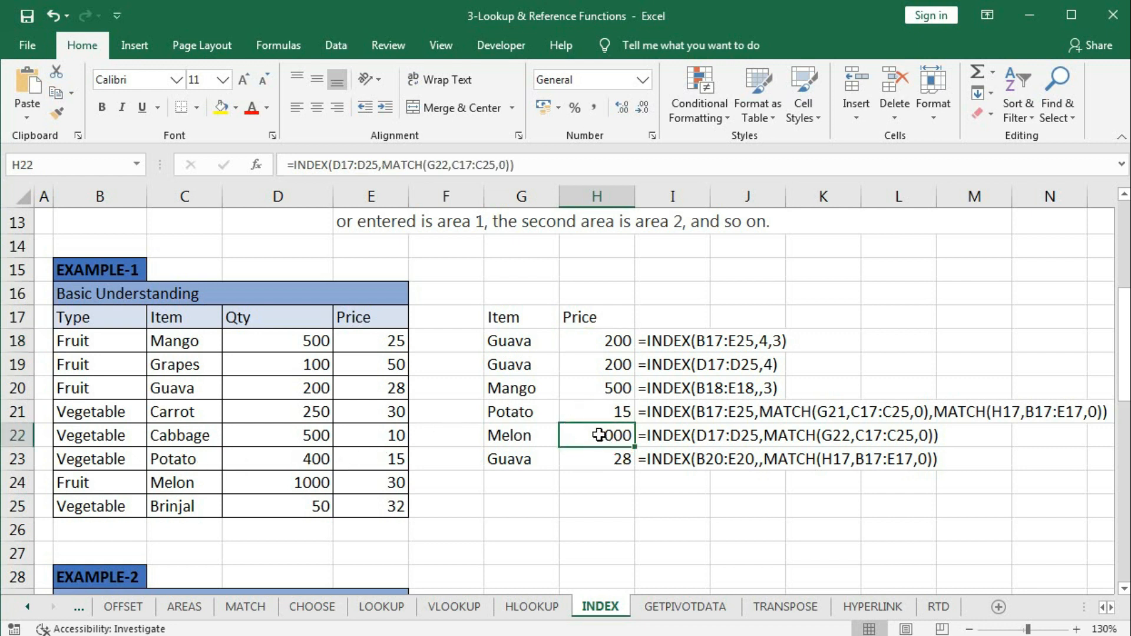
pyautogui.doubleClick(599, 434)
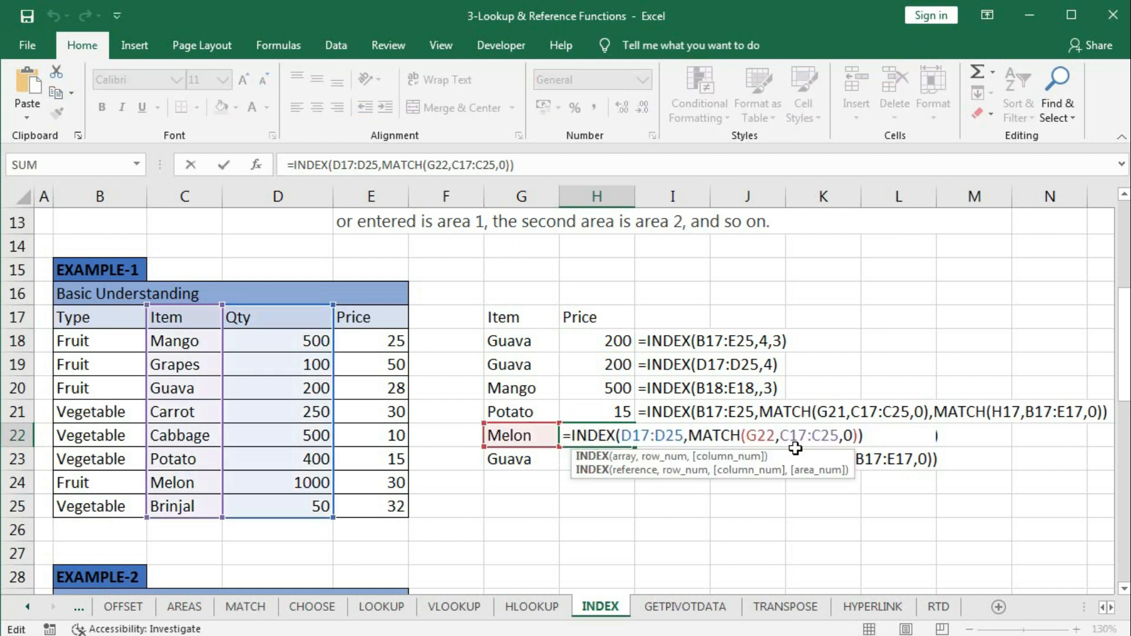
pyautogui.click(663, 456)
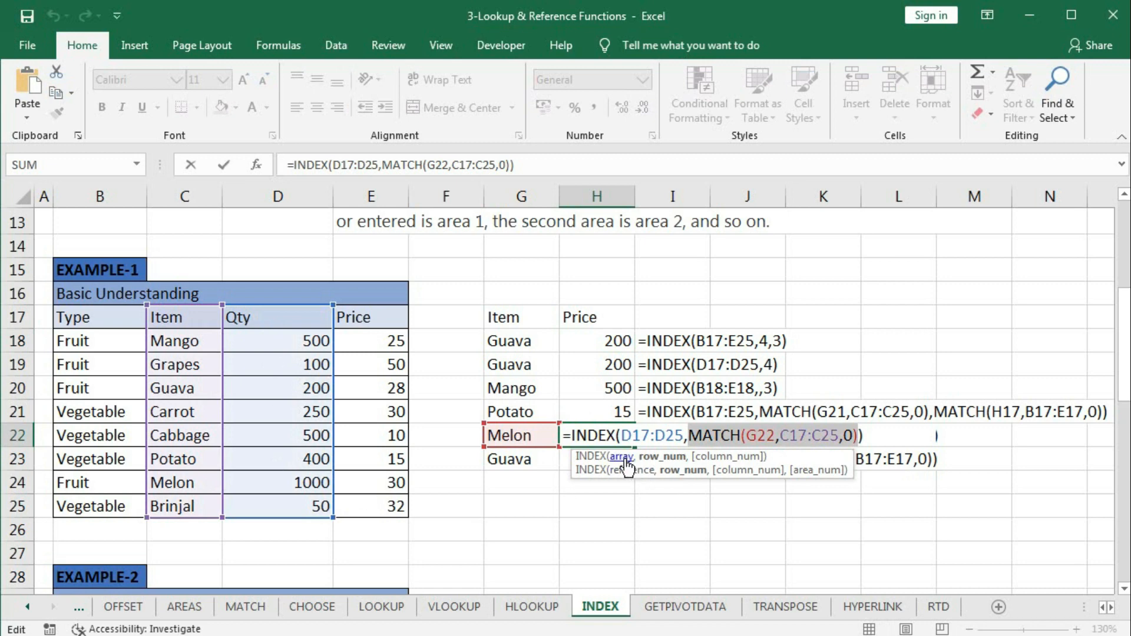
pyautogui.click(858, 435)
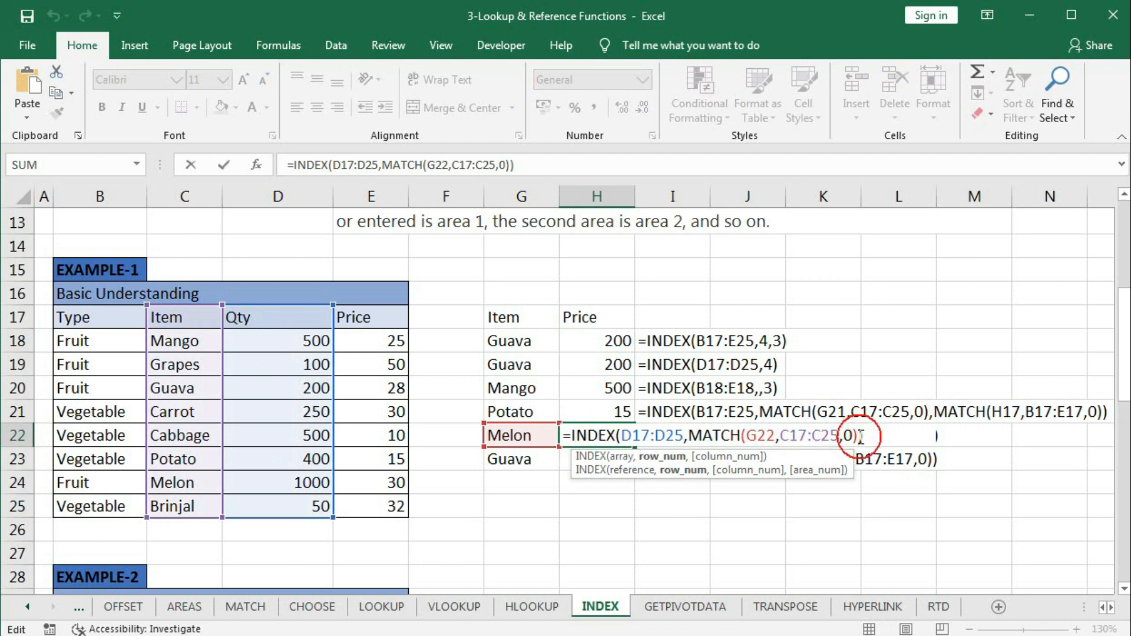
pyautogui.press('Escape')
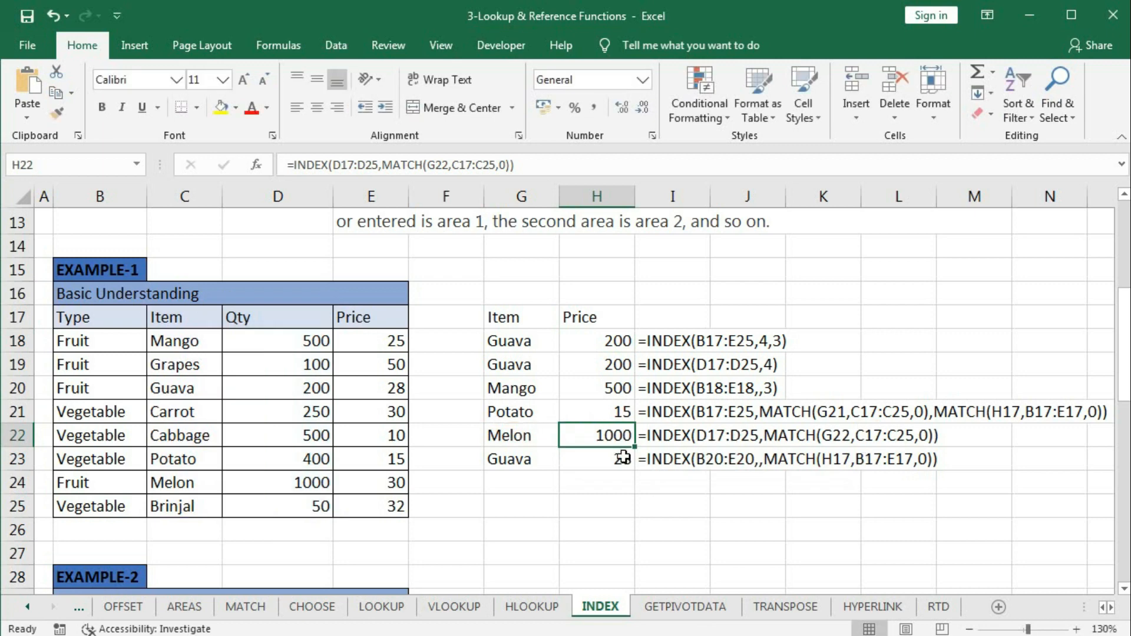
pyautogui.click(609, 411)
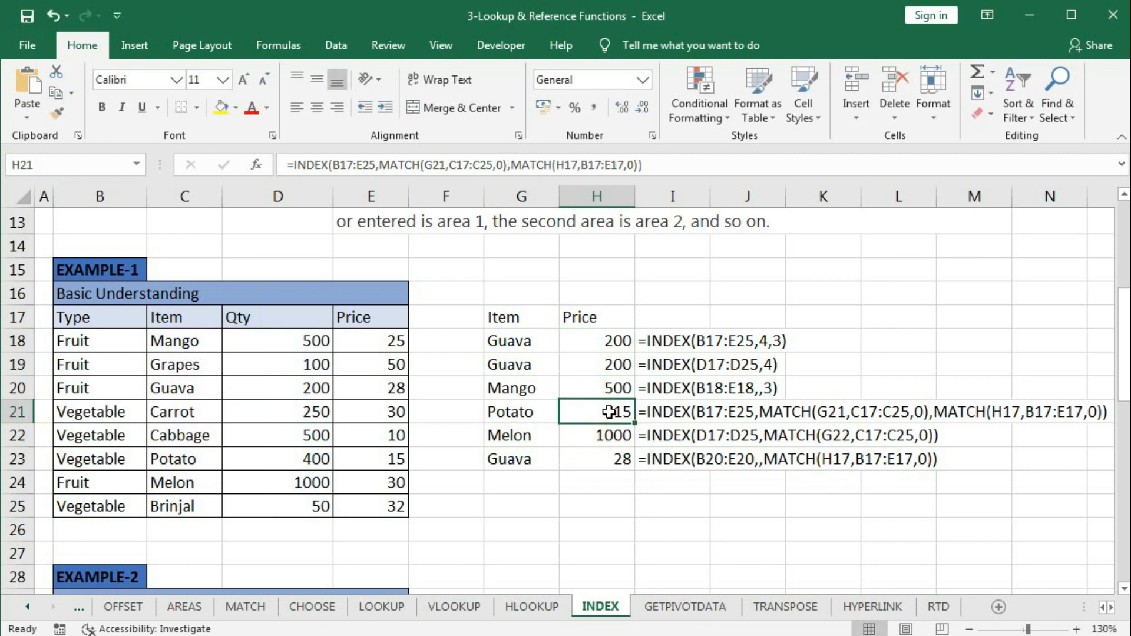
pyautogui.click(578, 317)
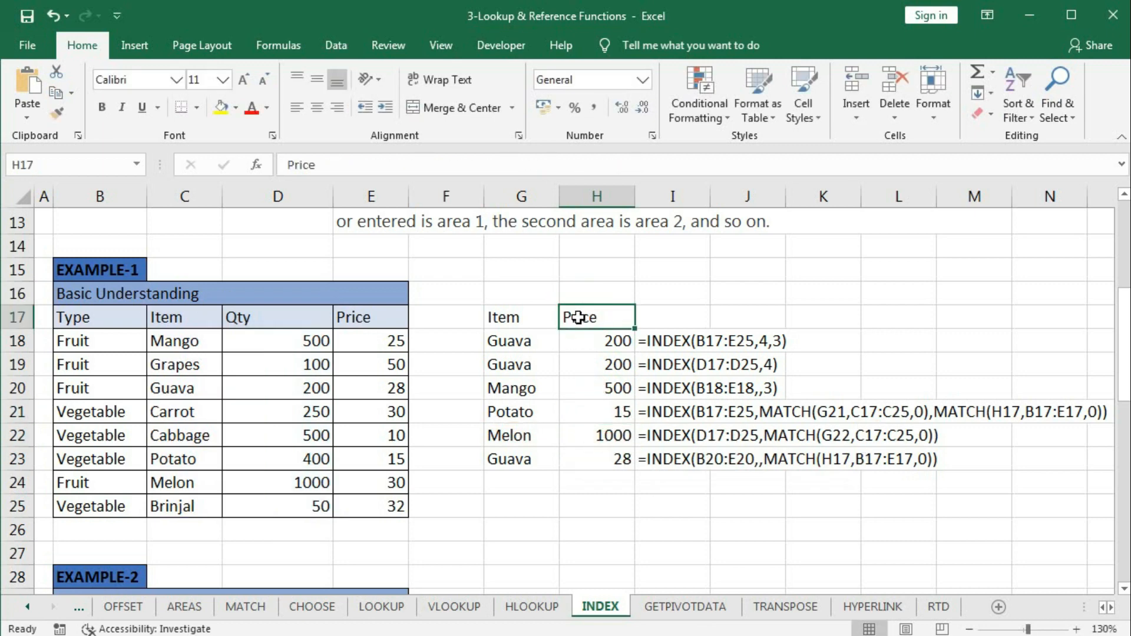
# Replace the item in G23 with Melon and check the single-row INDEX formula in H23 against it.
pyautogui.click(532, 463)
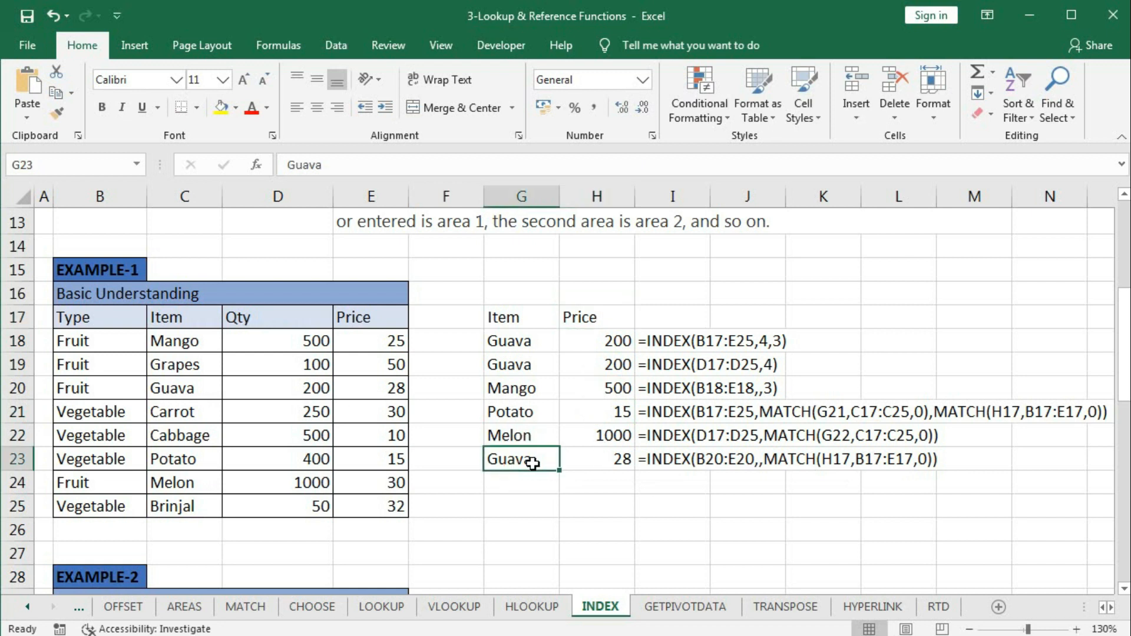
pyautogui.write('Melon')
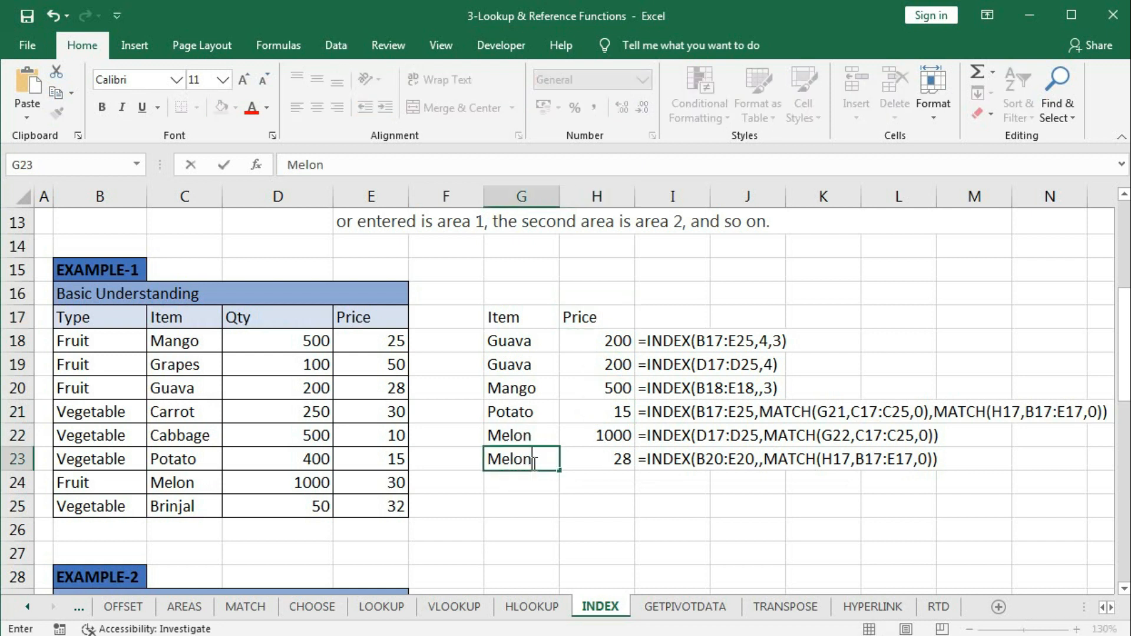
pyautogui.press('Return')
pyautogui.click(597, 458)
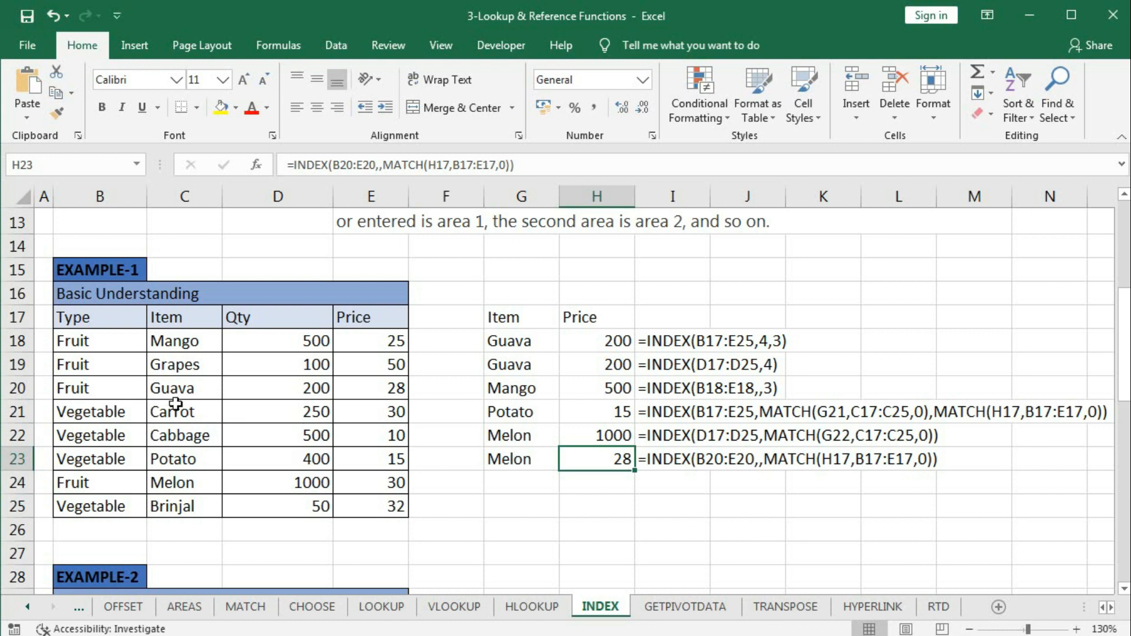
pyautogui.click(606, 460)
pyautogui.doubleClick(606, 459)
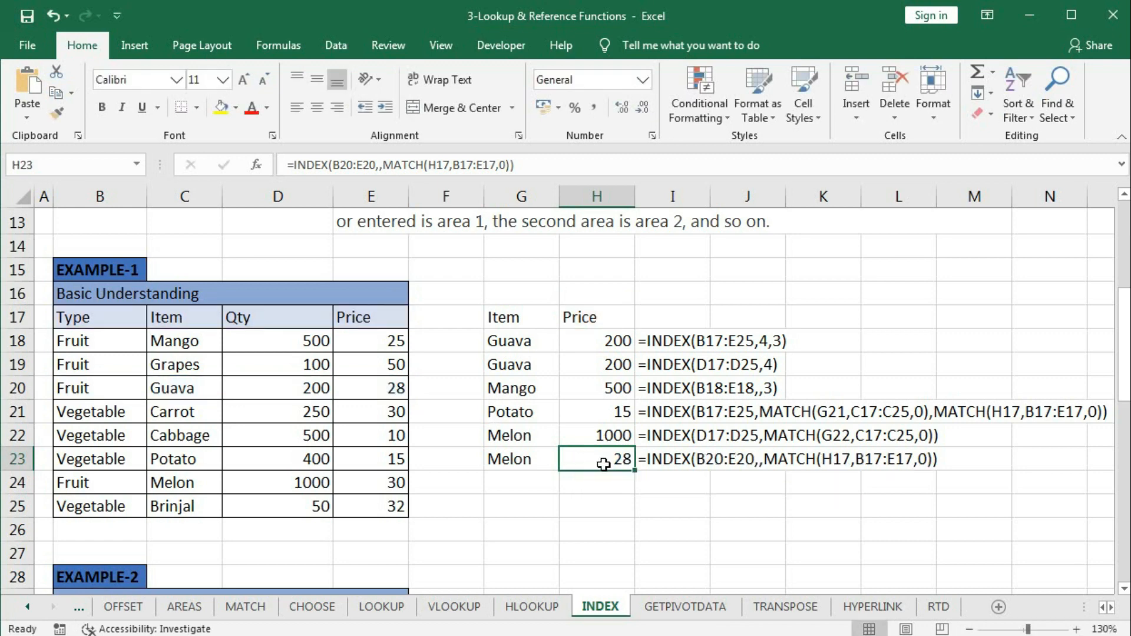
pyautogui.moveTo(615, 343); pyautogui.dragTo(598, 457)
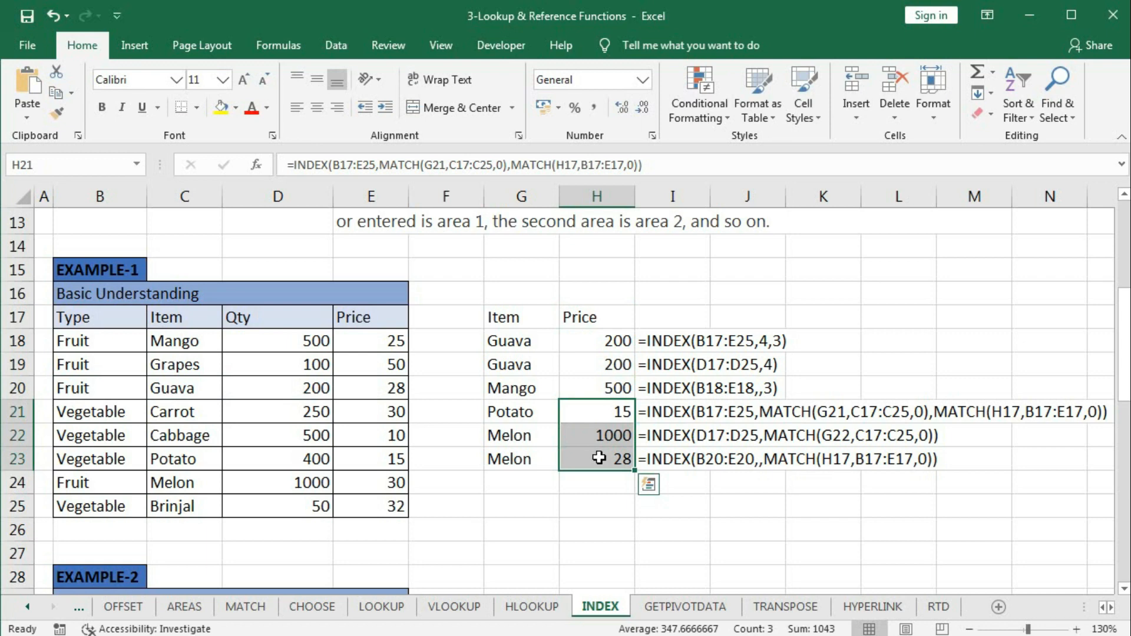
# Start a VLOOKUP formula in H34 of Example-2 with the item in G34 as its lookup value.
pyautogui.scroll(-4, 599, 457)
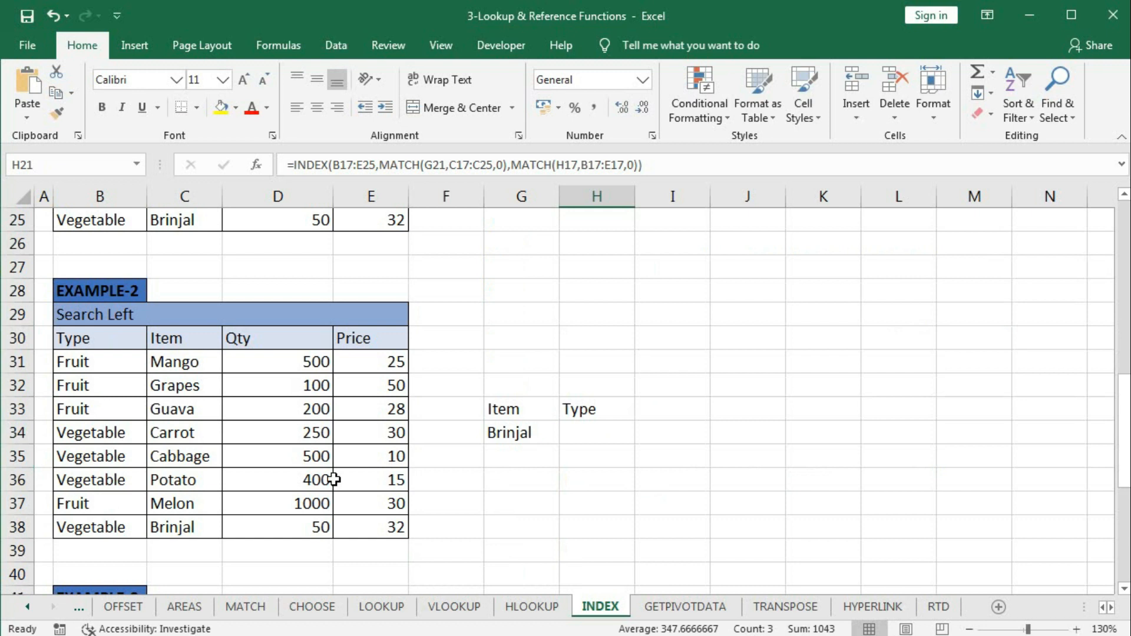
pyautogui.click(561, 436)
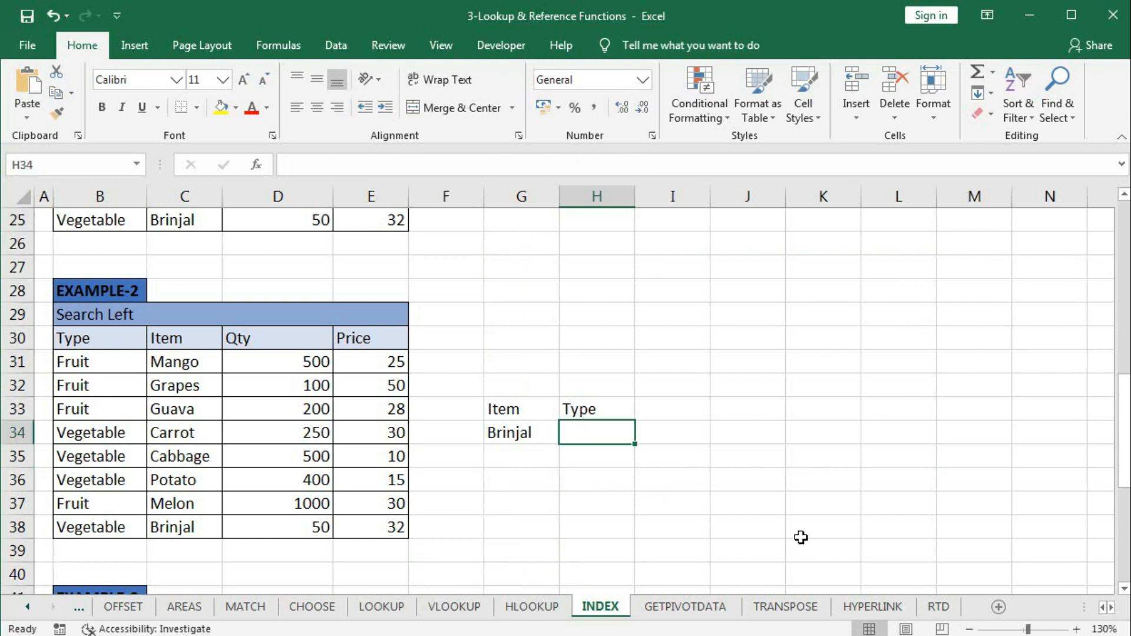
pyautogui.write('=v')
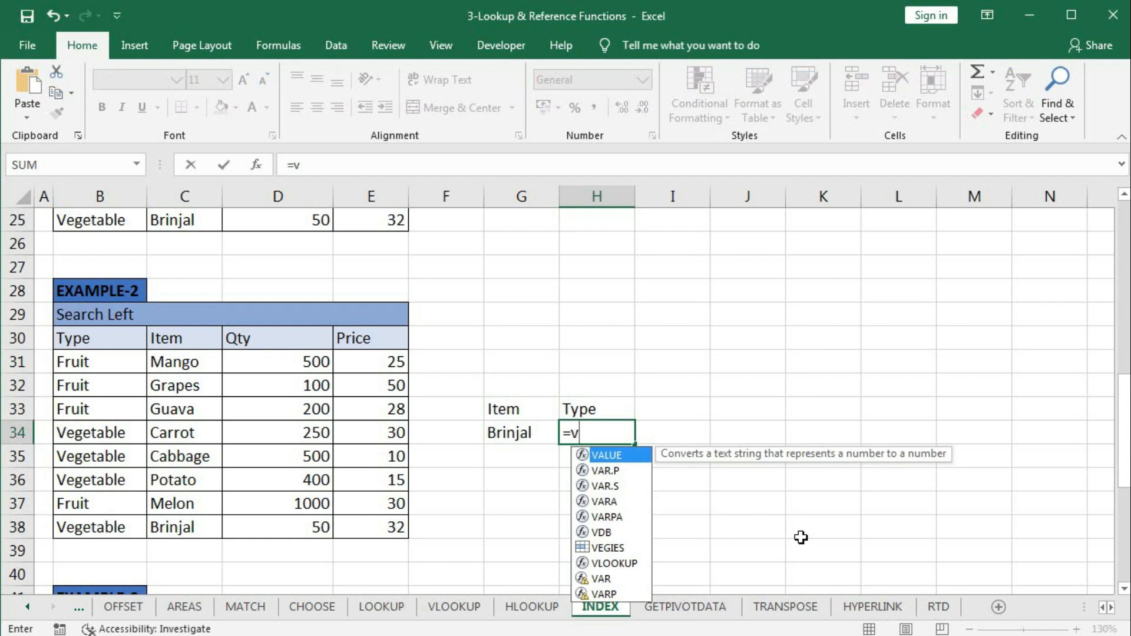
pyautogui.write('l')
pyautogui.press('Tab')
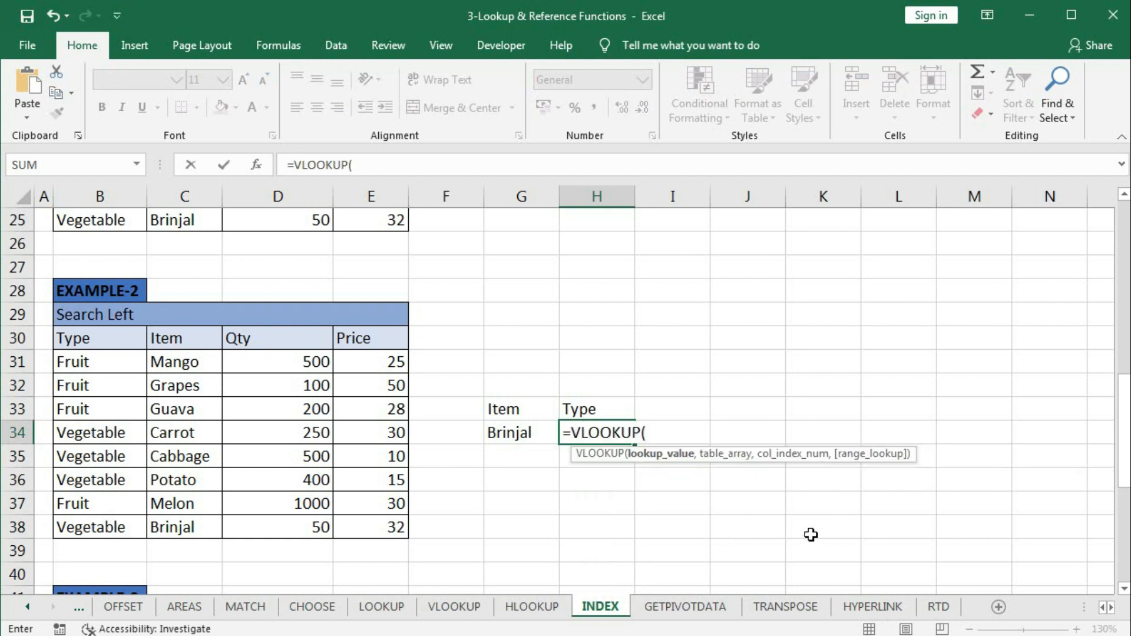
pyautogui.click(510, 435)
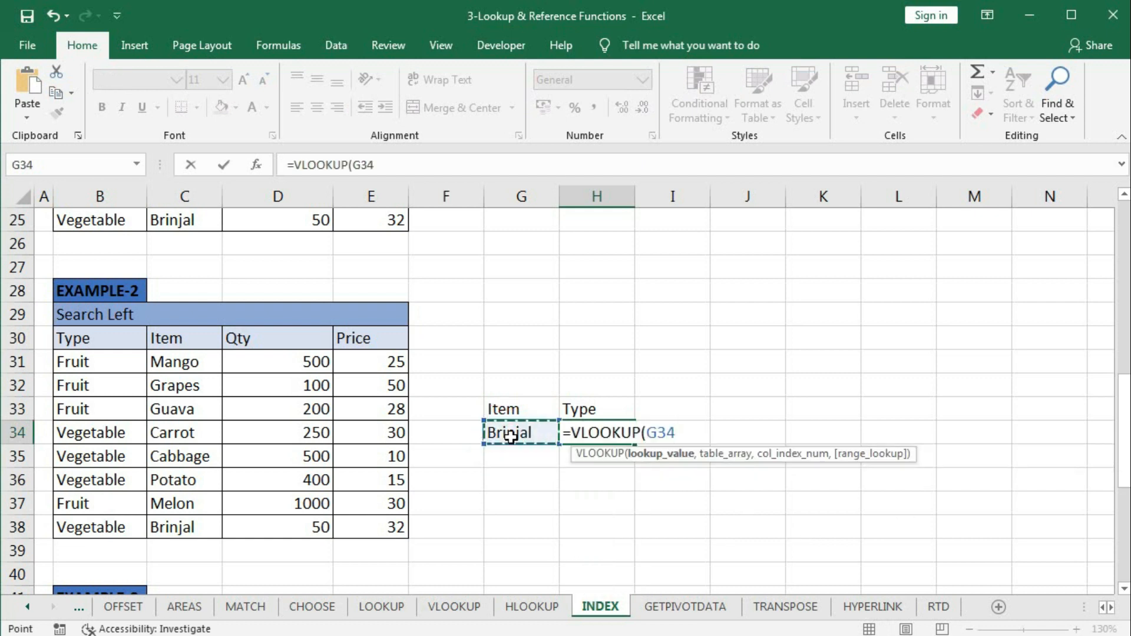
pyautogui.write(',')
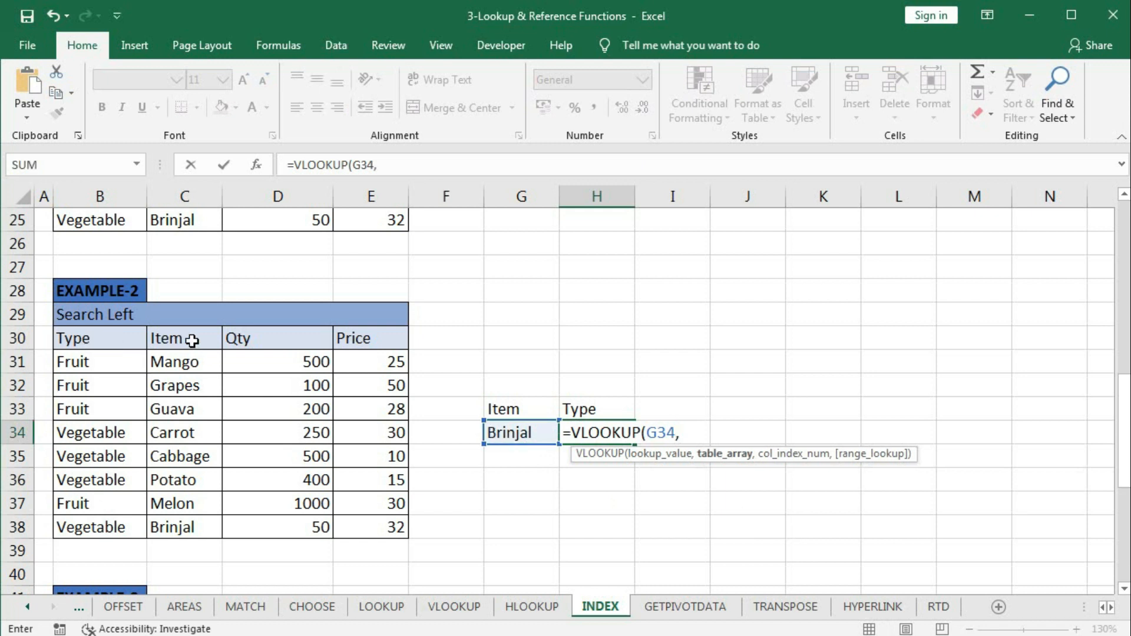
# Complete the H34 VLOOKUP with table array C30:E38, column index 3 and exact match 0, and enter the formula.
pyautogui.moveTo(177, 337); pyautogui.dragTo(362, 520)
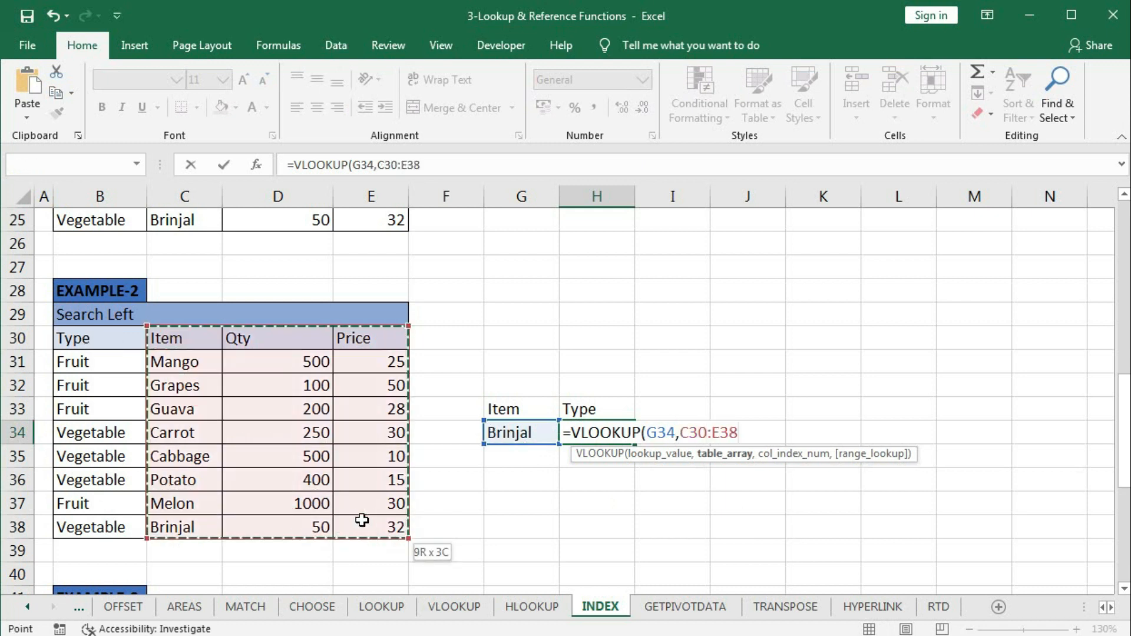
pyautogui.write(',')
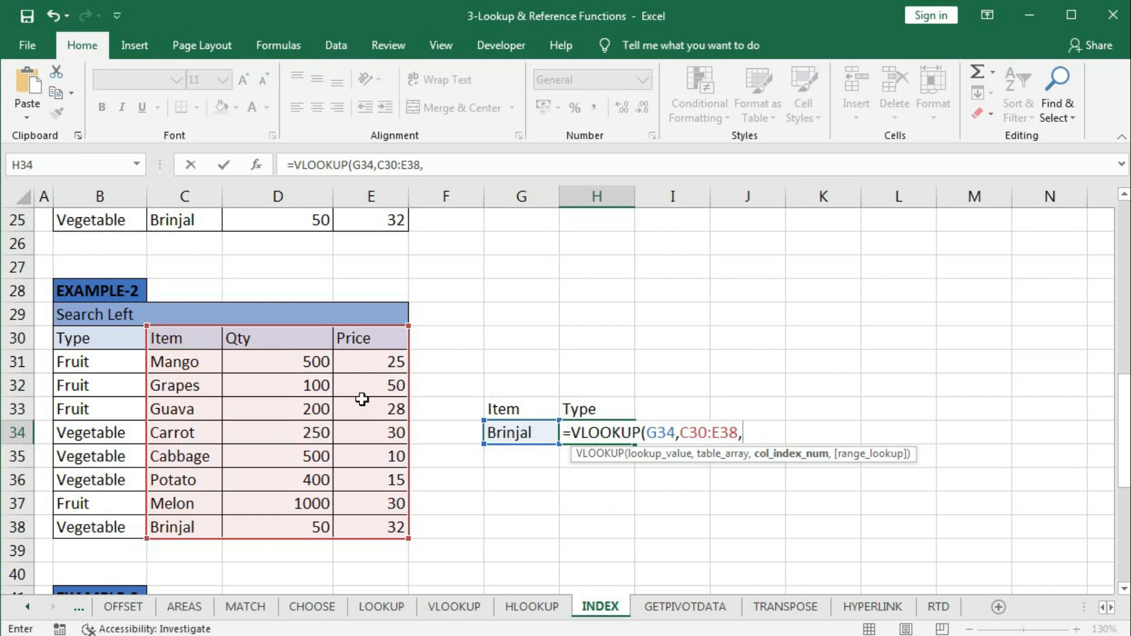
pyautogui.write('3,0')
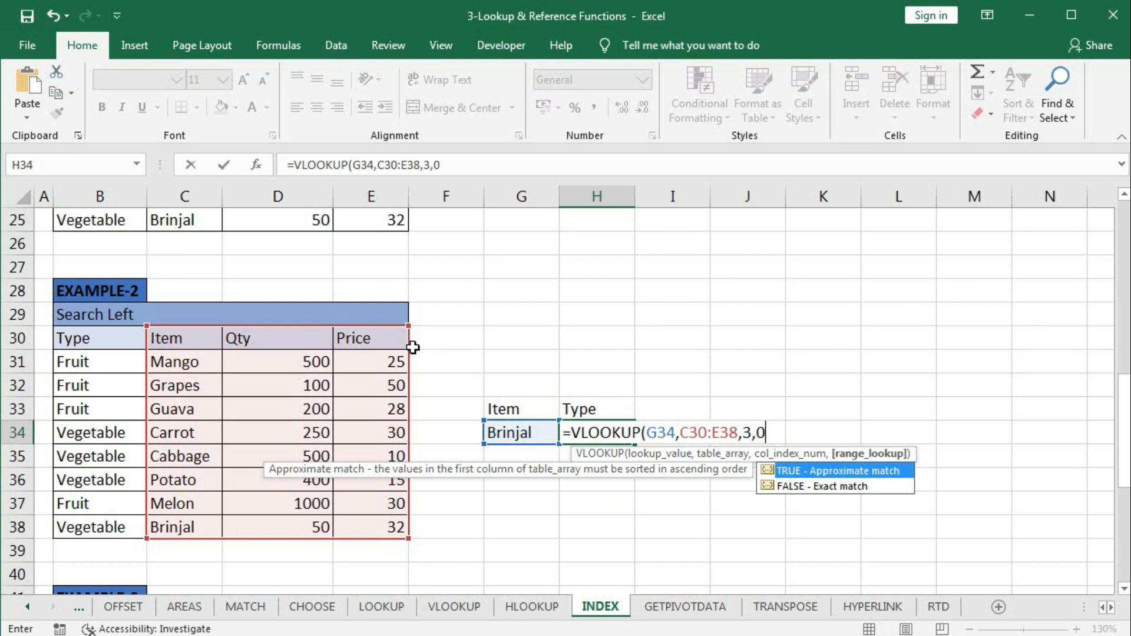
pyautogui.write(')')
pyautogui.press('Return')
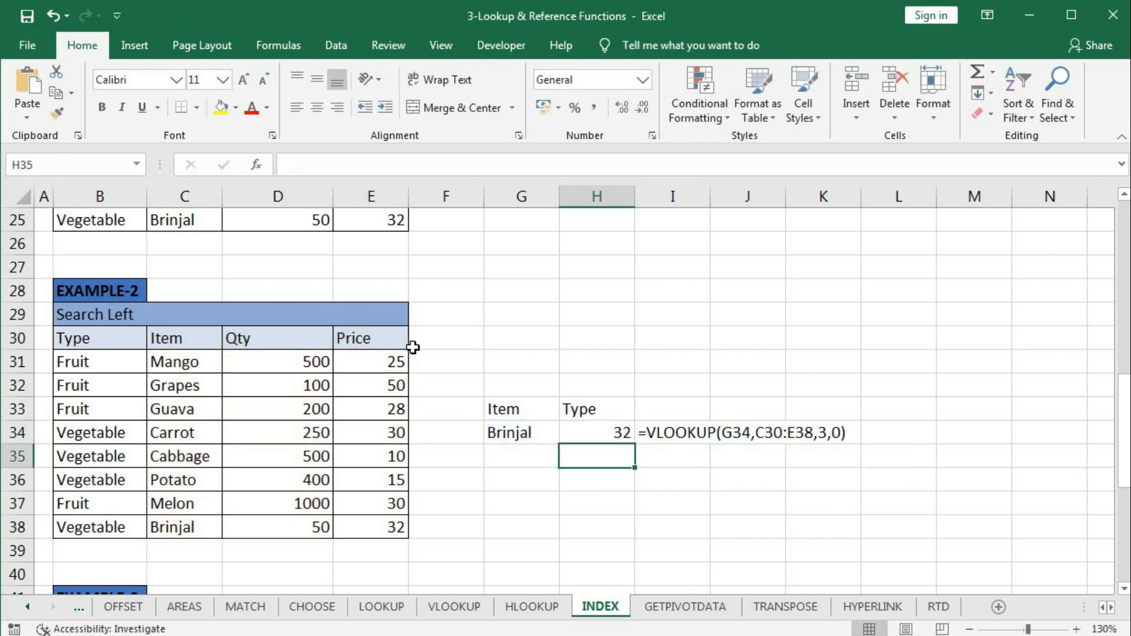
# Compare the H34 result with the price in E38, and change the VLOOKUP's table array to B30:E38.
pyautogui.click(612, 433)
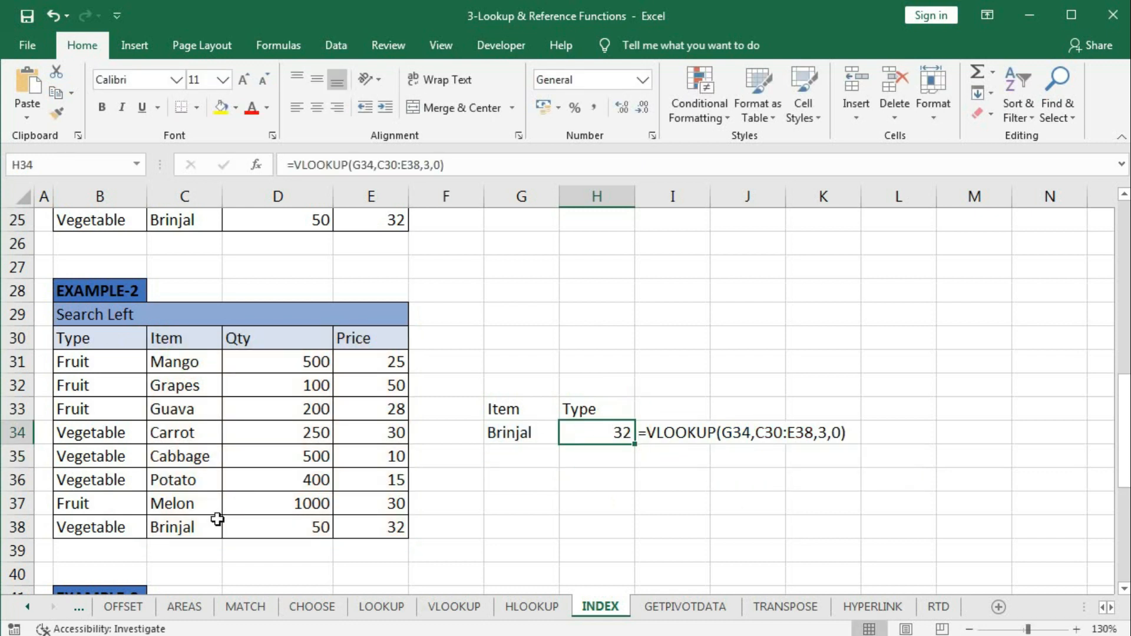
pyautogui.click(376, 522)
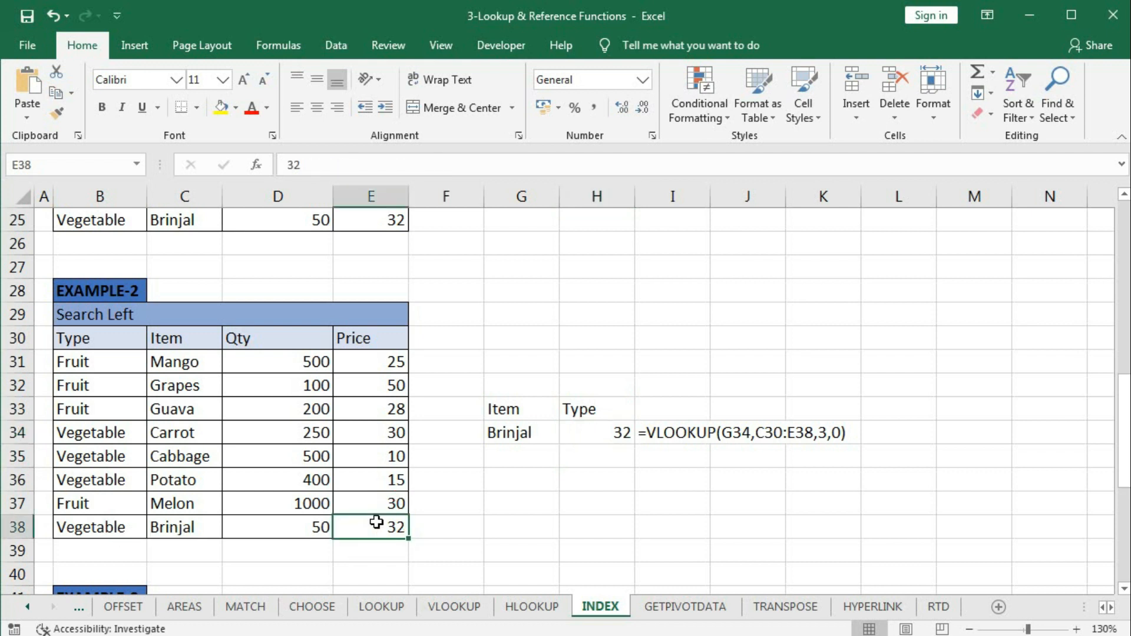
pyautogui.doubleClick(589, 433)
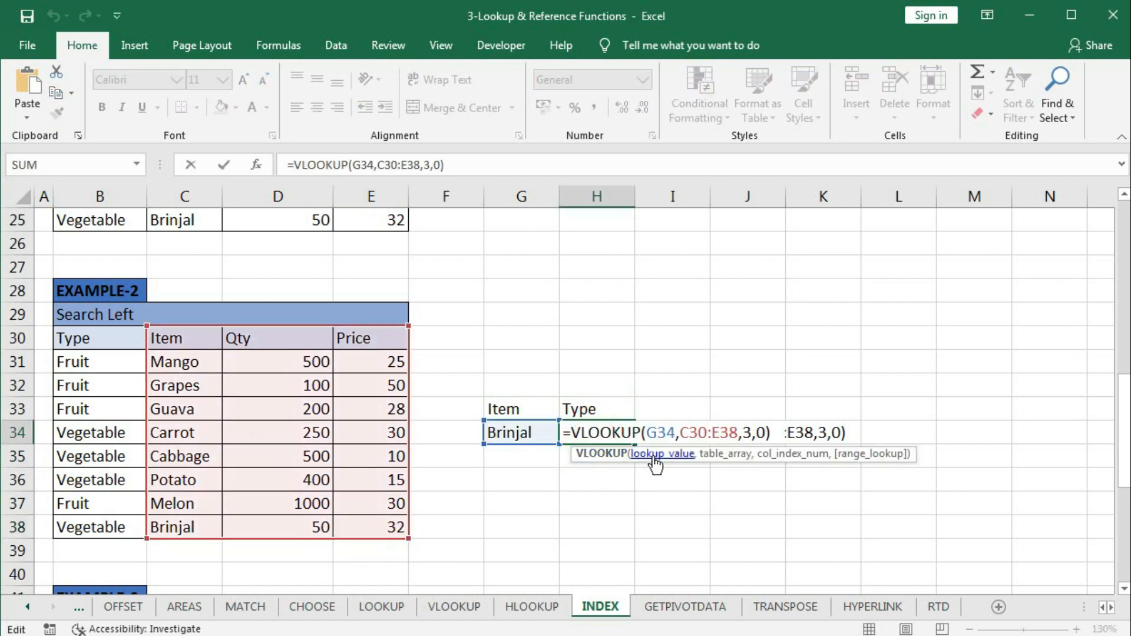
pyautogui.click(718, 455)
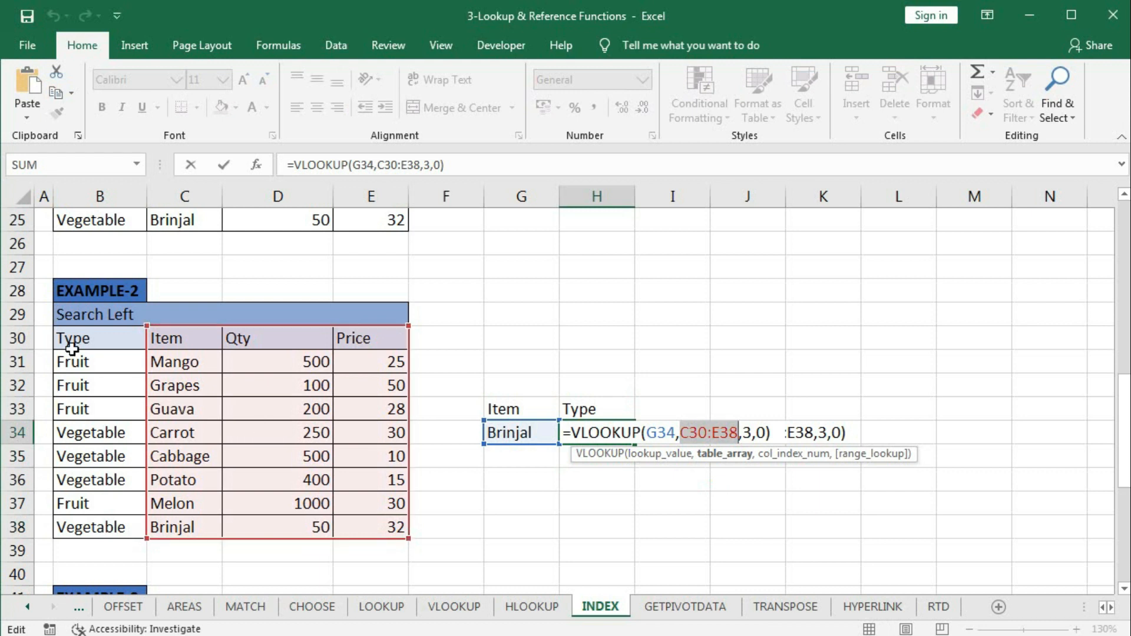
pyautogui.moveTo(72, 348); pyautogui.dragTo(367, 527)
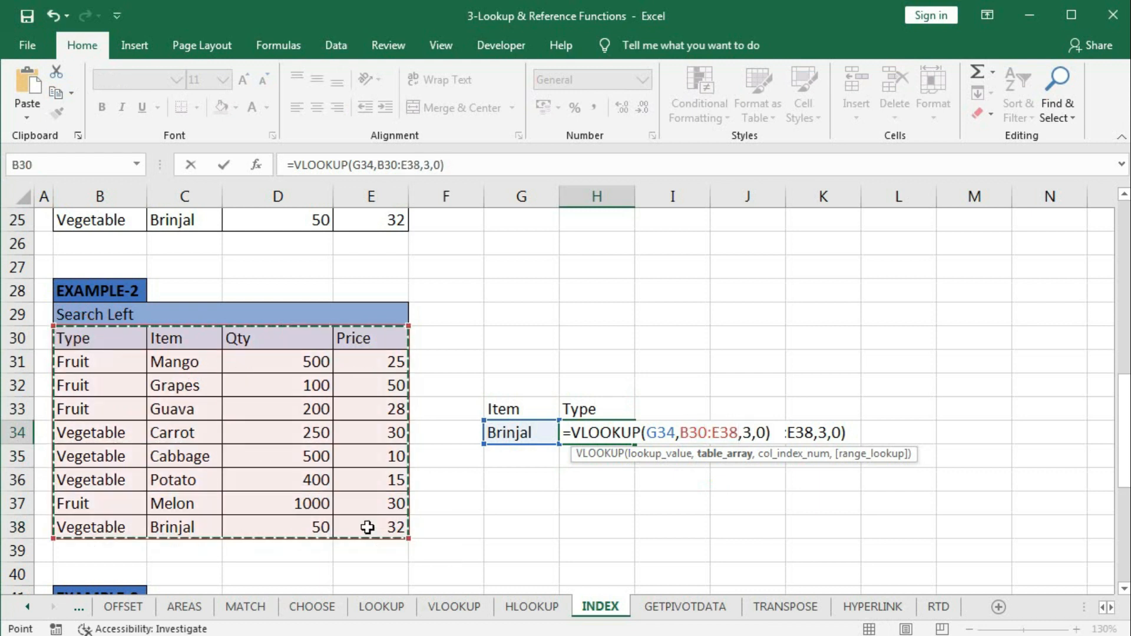
pyautogui.press('Return')
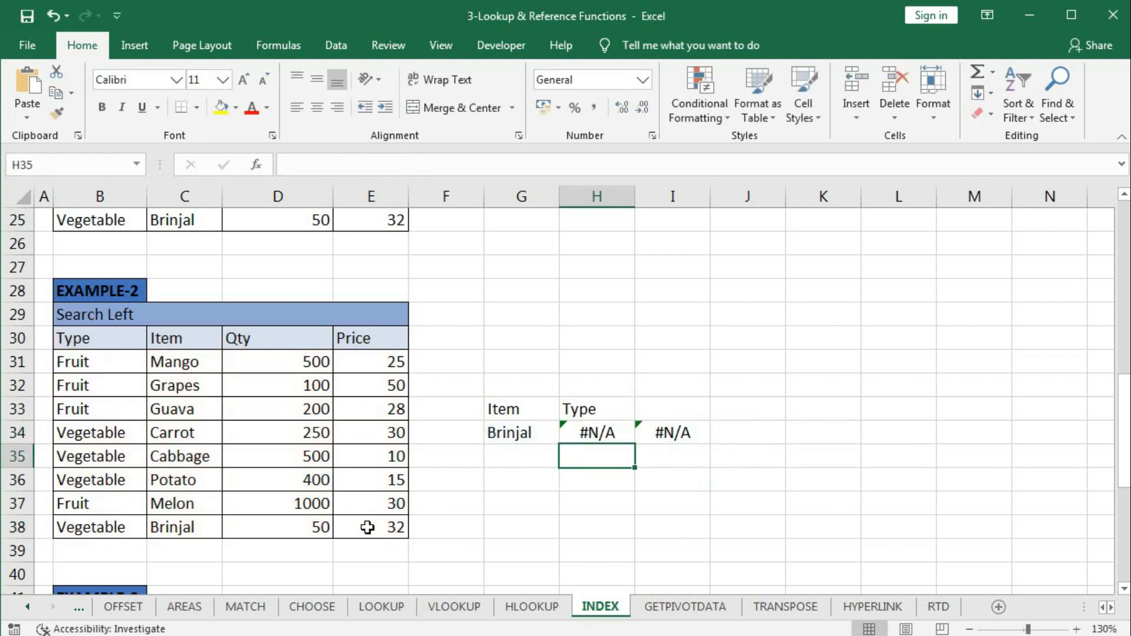
# Review the arguments of the VLOOKUP in H34, and undo its entry to empty the cell.
pyautogui.doubleClick(594, 433)
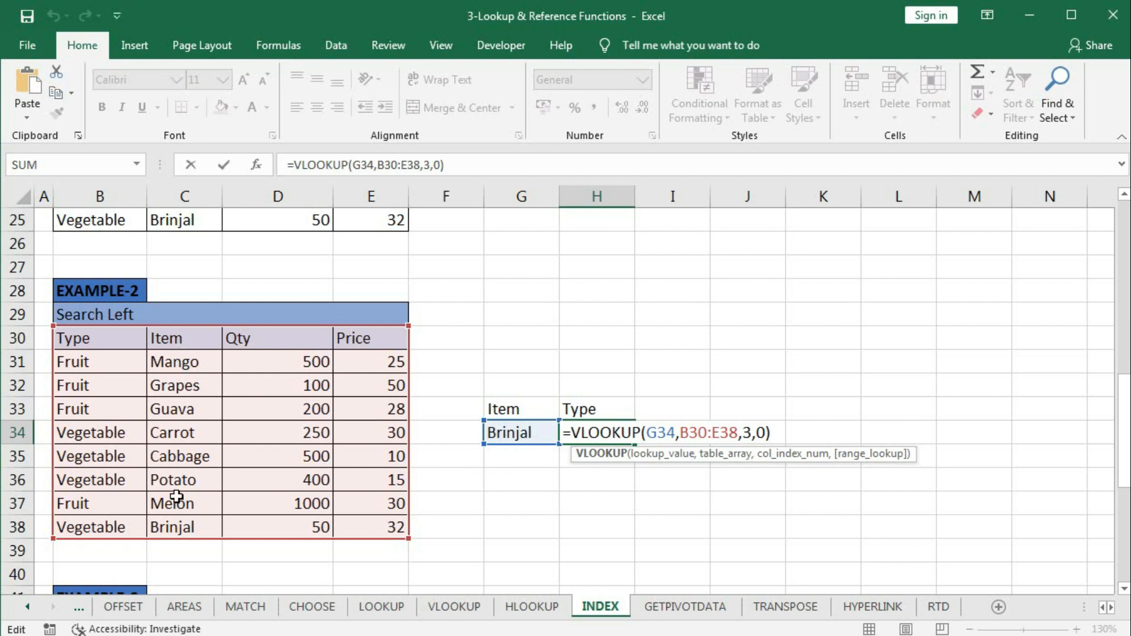
pyautogui.press('Return')
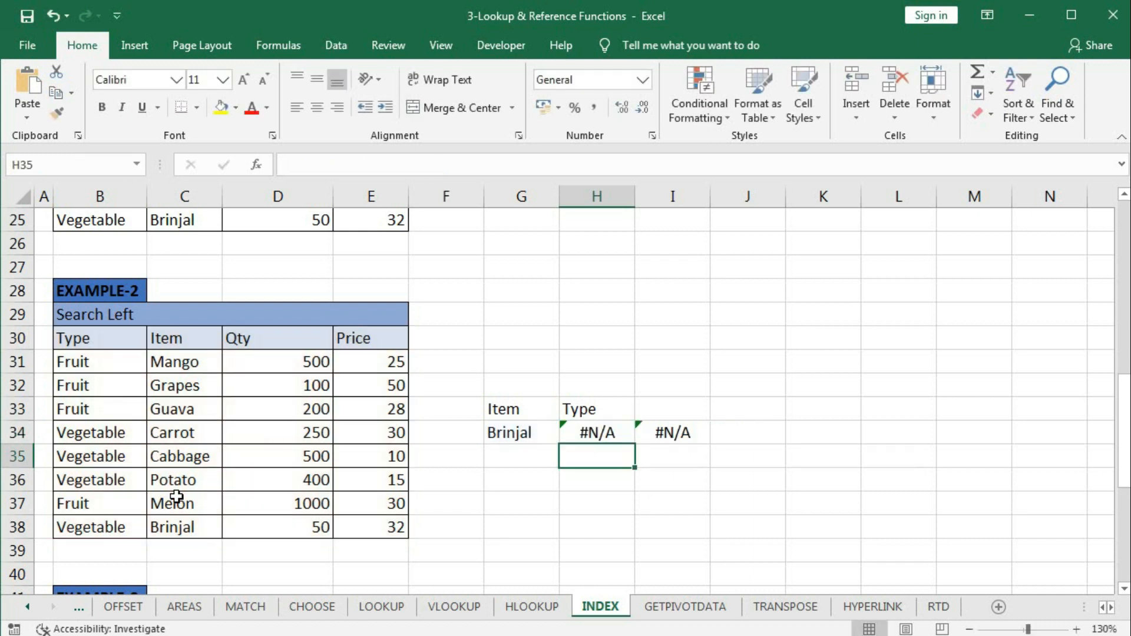
pyautogui.hotkey('ctrl', 'z')
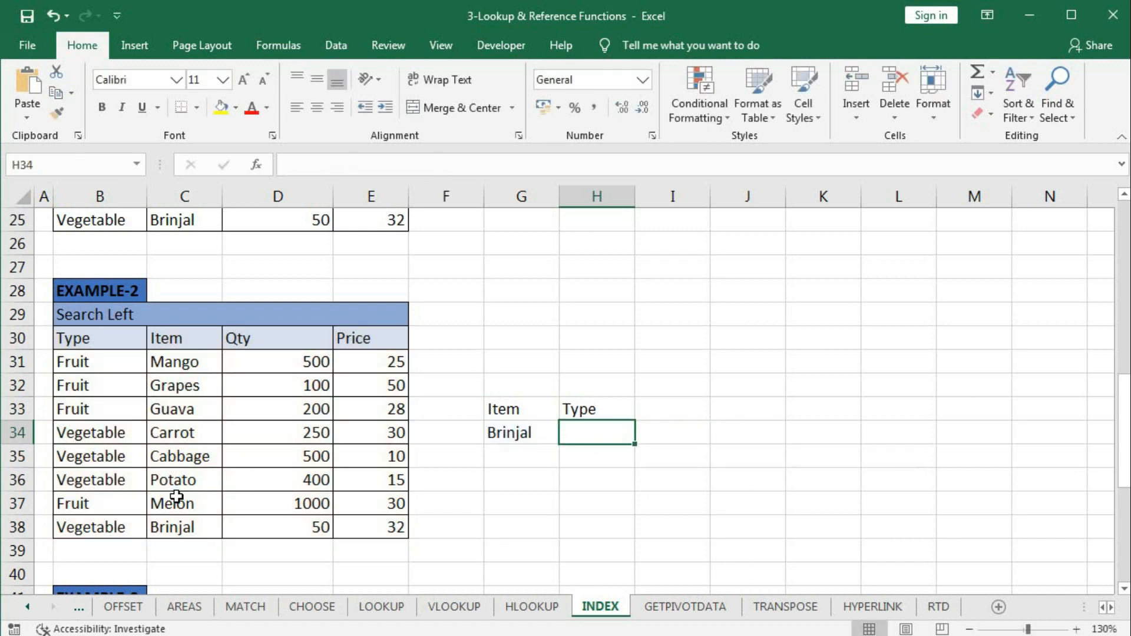
# Start an INDEX formula in H34 with the whole Example-2 table, B30:E38, as its array.
pyautogui.write('=inde')
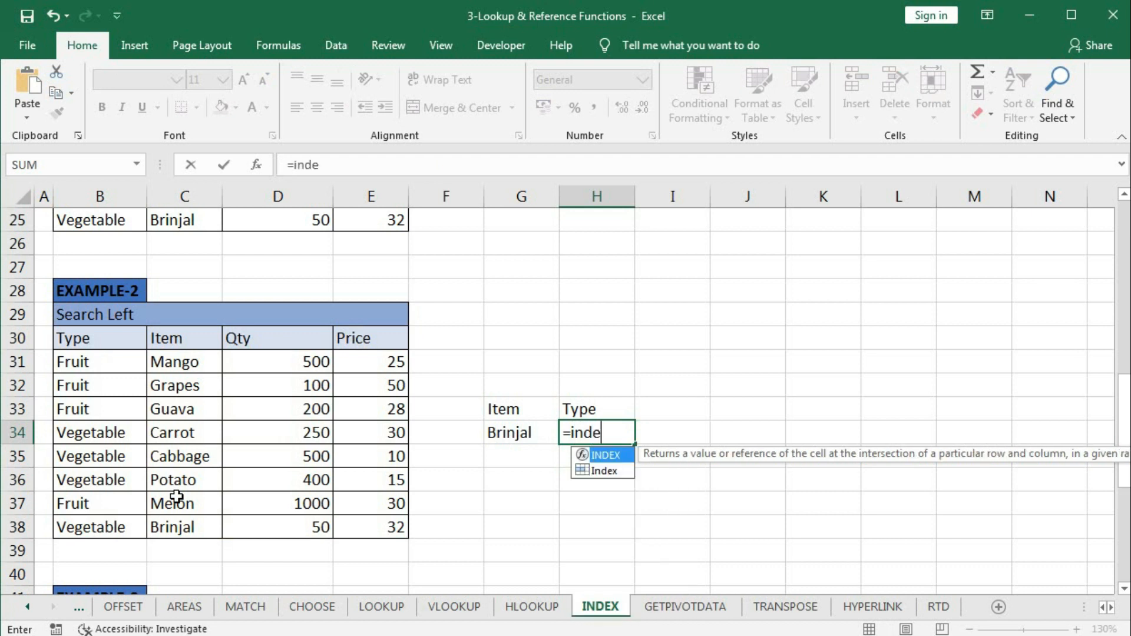
pyautogui.press('Tab')
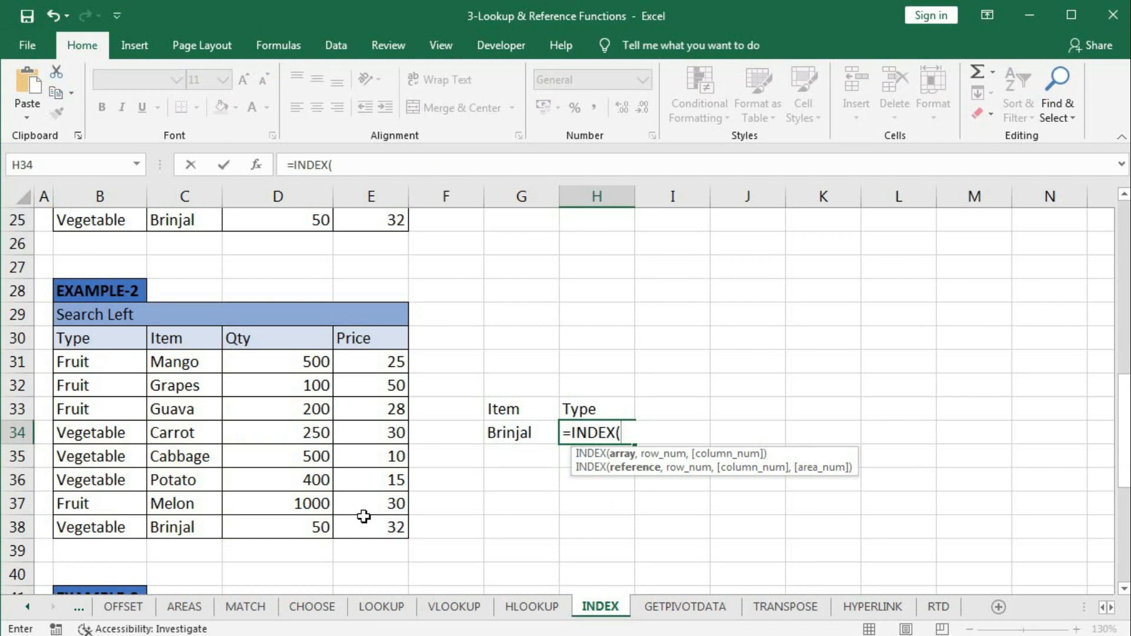
pyautogui.moveTo(76, 335); pyautogui.dragTo(359, 526)
pyautogui.write(',')
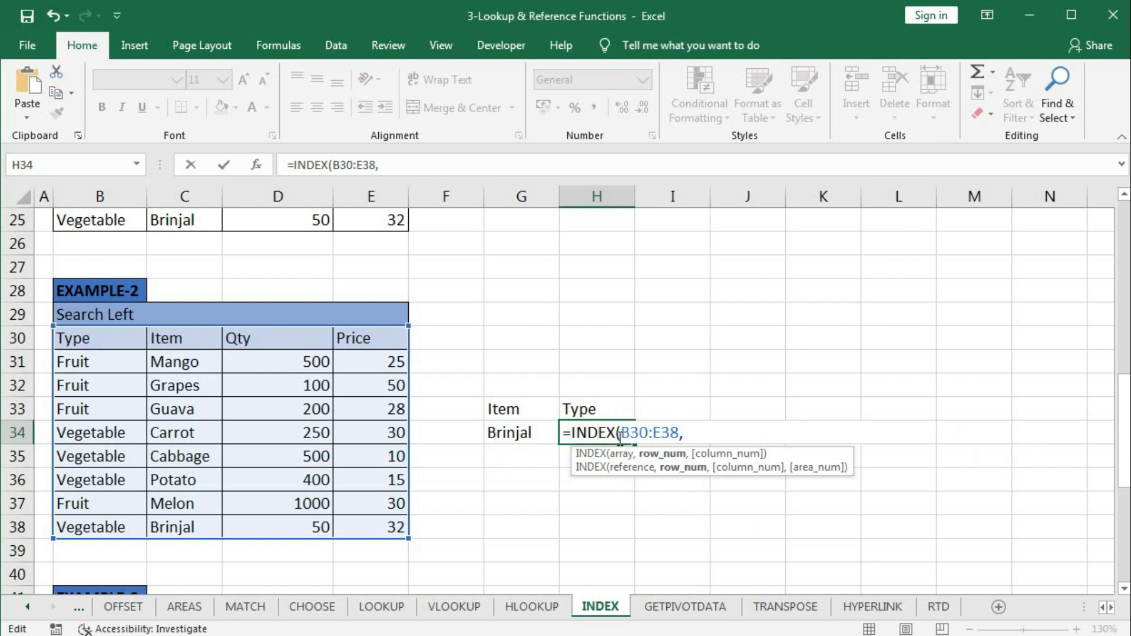
# Add the row number as a MATCH of G34 in the Item column C30:C38 with exact match 0.
pyautogui.write('ma')
pyautogui.press('Tab')
pyautogui.click(506, 434)
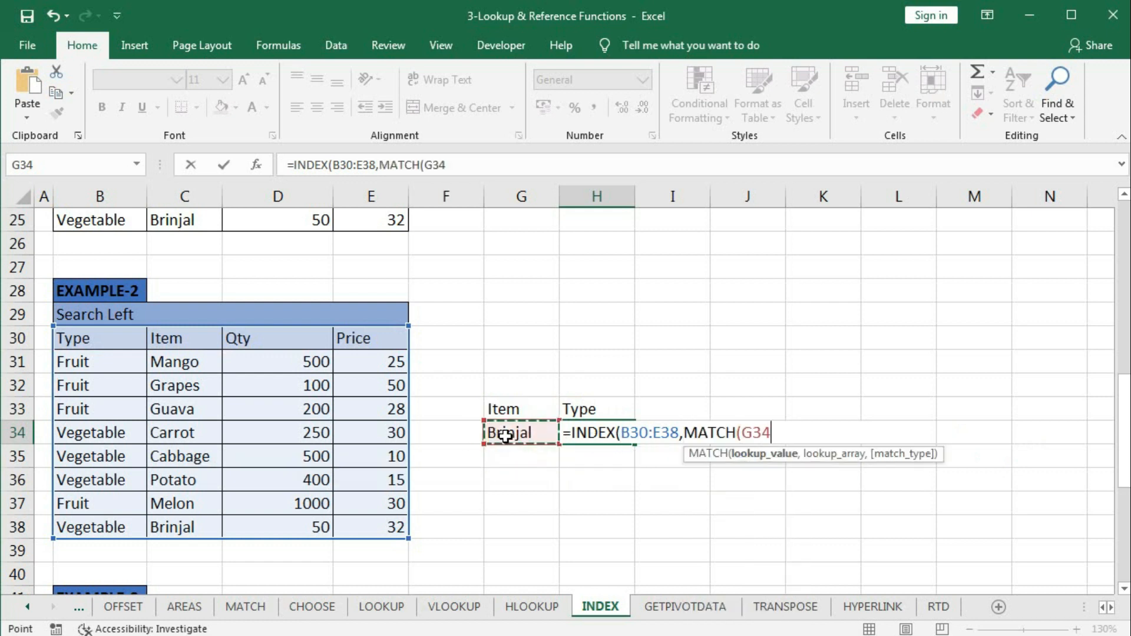
pyautogui.write(',')
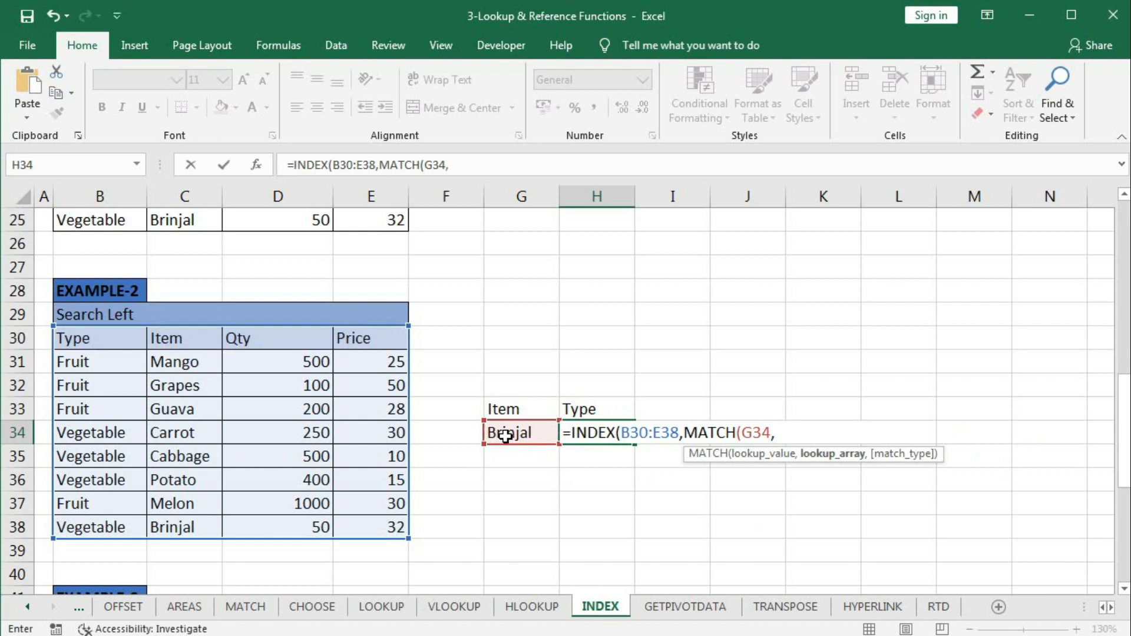
pyautogui.moveTo(170, 336); pyautogui.dragTo(173, 526)
pyautogui.write(',')
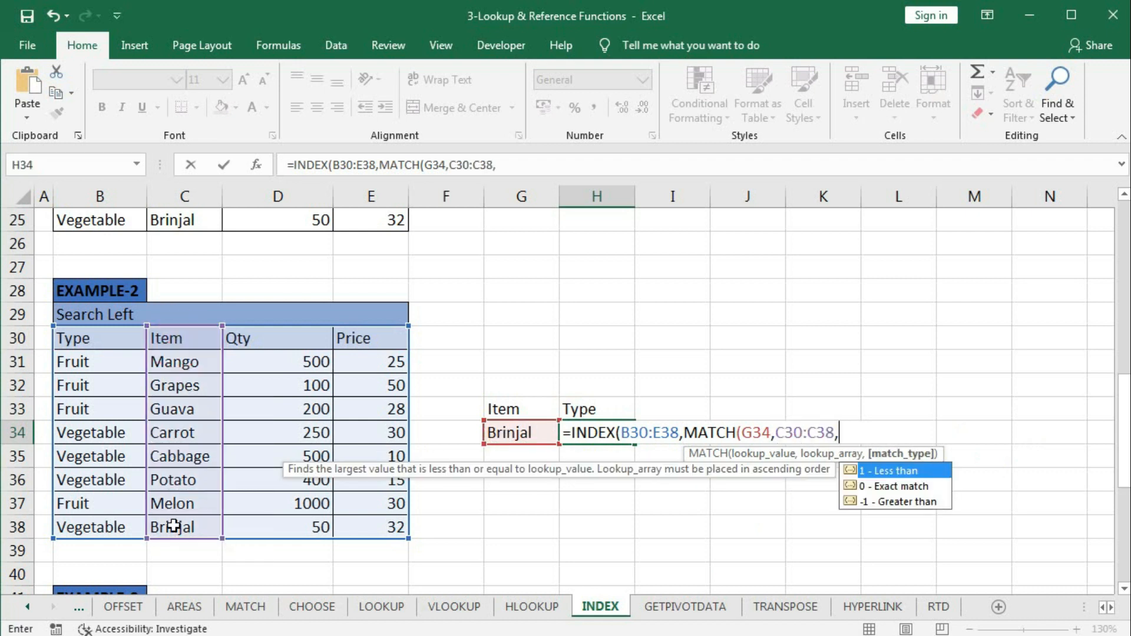
pyautogui.write('0)')
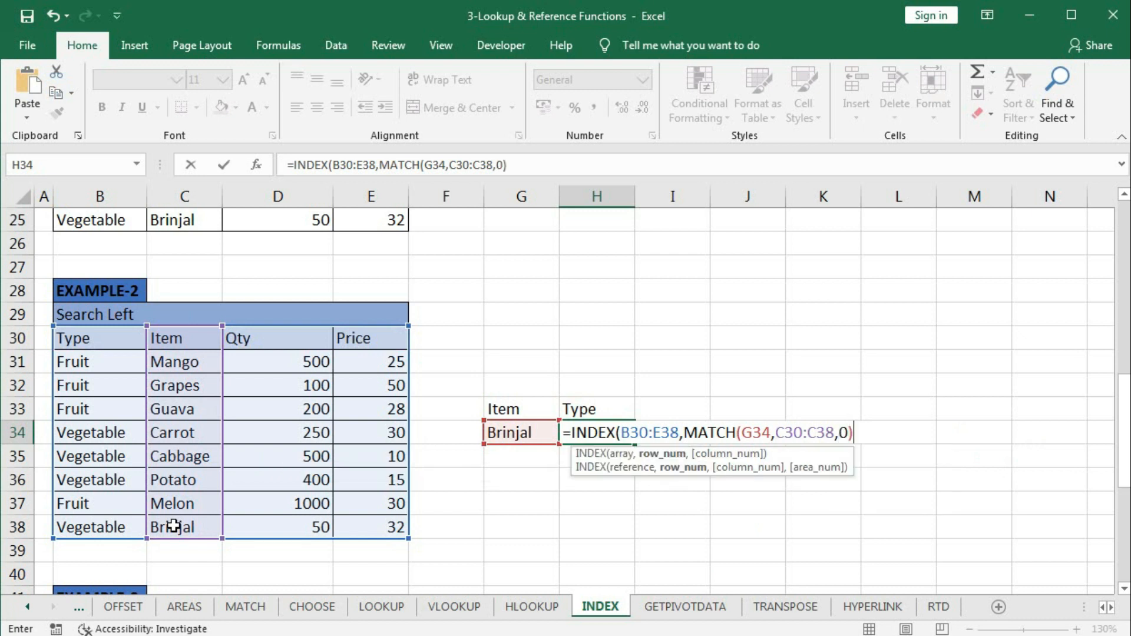
# Evaluate the row-number MATCH inside the H34 formula to check its position, and restore the expression.
pyautogui.click(656, 457)
pyautogui.press('F9')
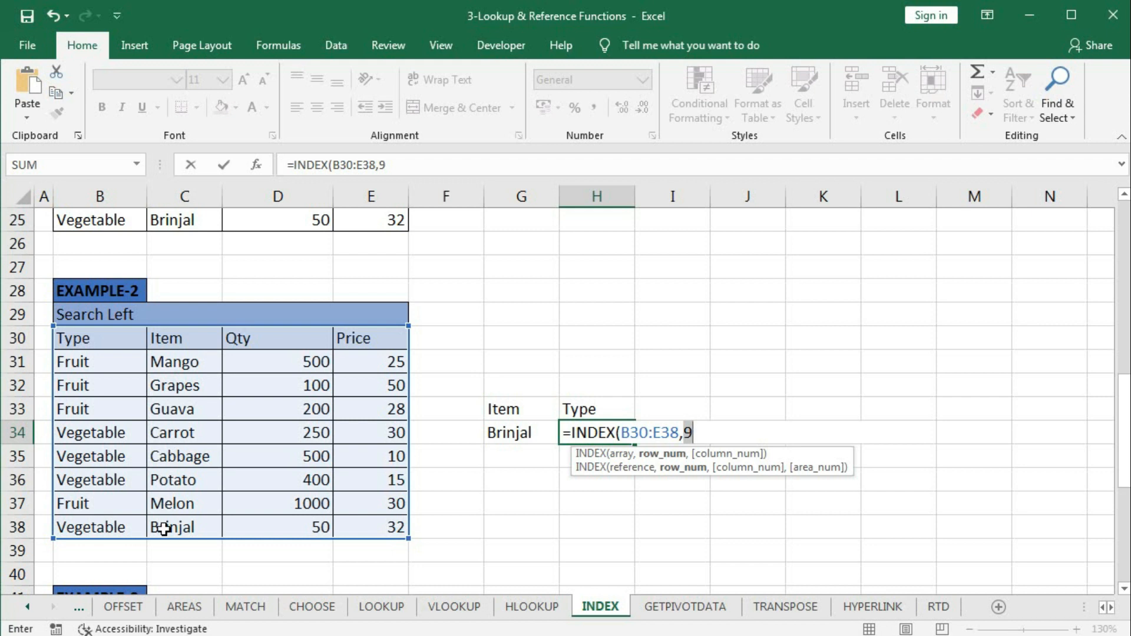
pyautogui.hotkey('ctrl', 'z')
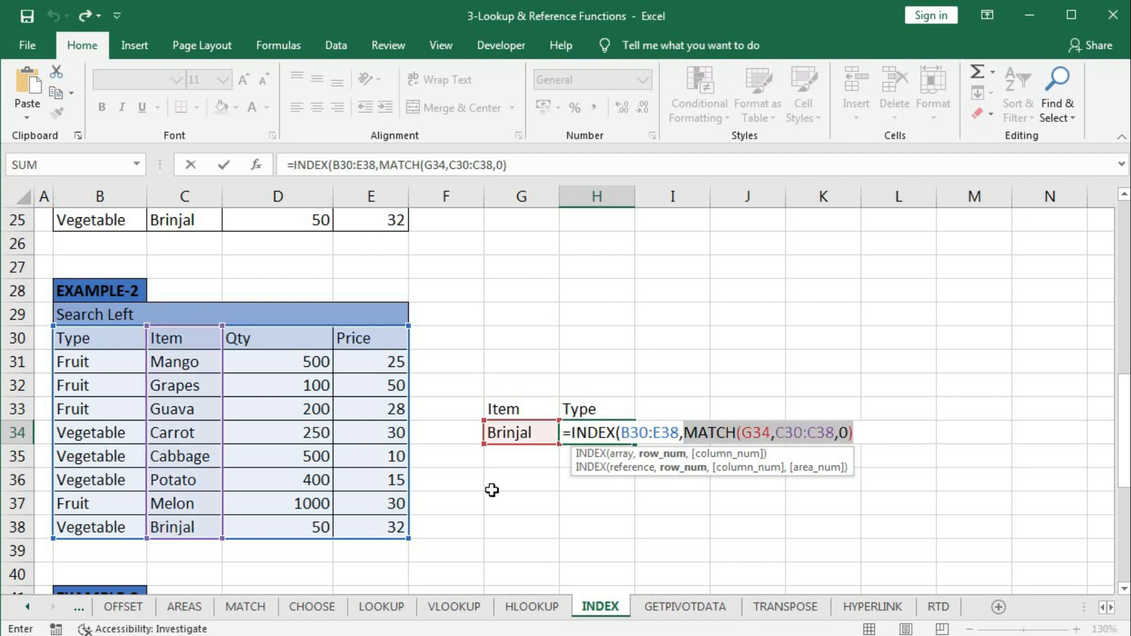
# Add the column number as a MATCH of H33 in header row B30:E30 with exact match 0, and enter the H34 formula.
pyautogui.press('End')
pyautogui.click(854, 432)
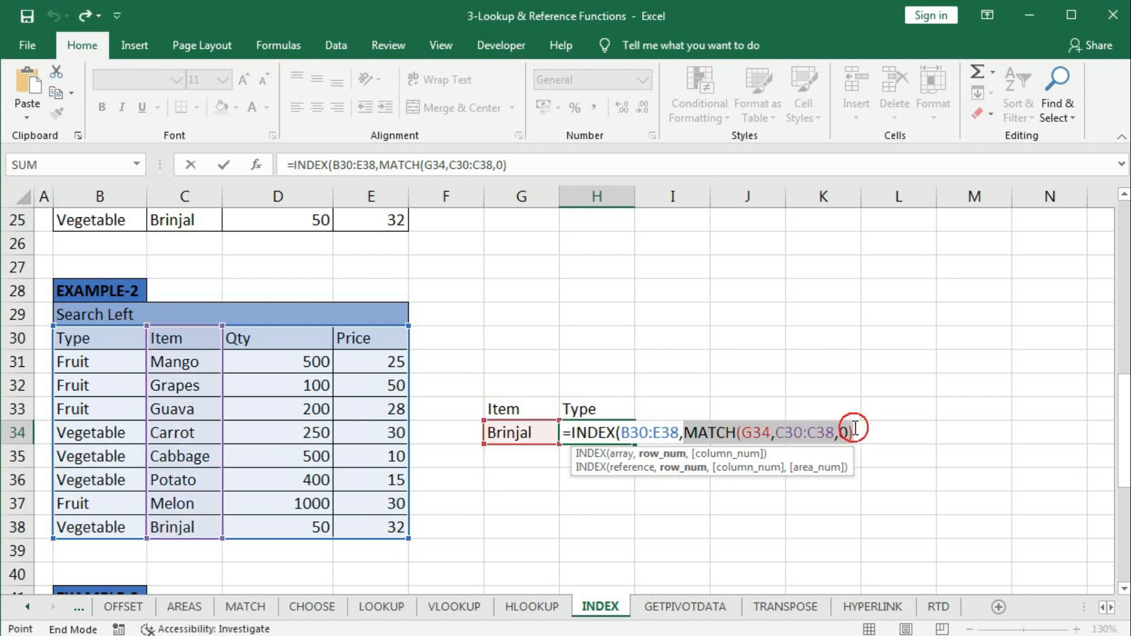
pyautogui.write(',')
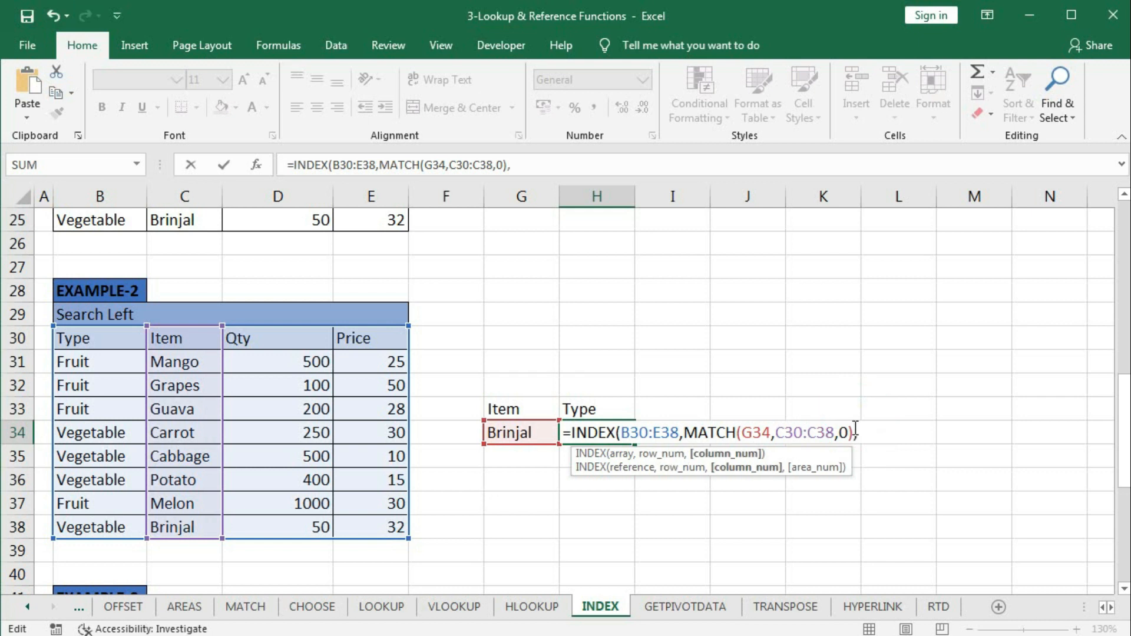
pyautogui.write('mat')
pyautogui.press('Tab')
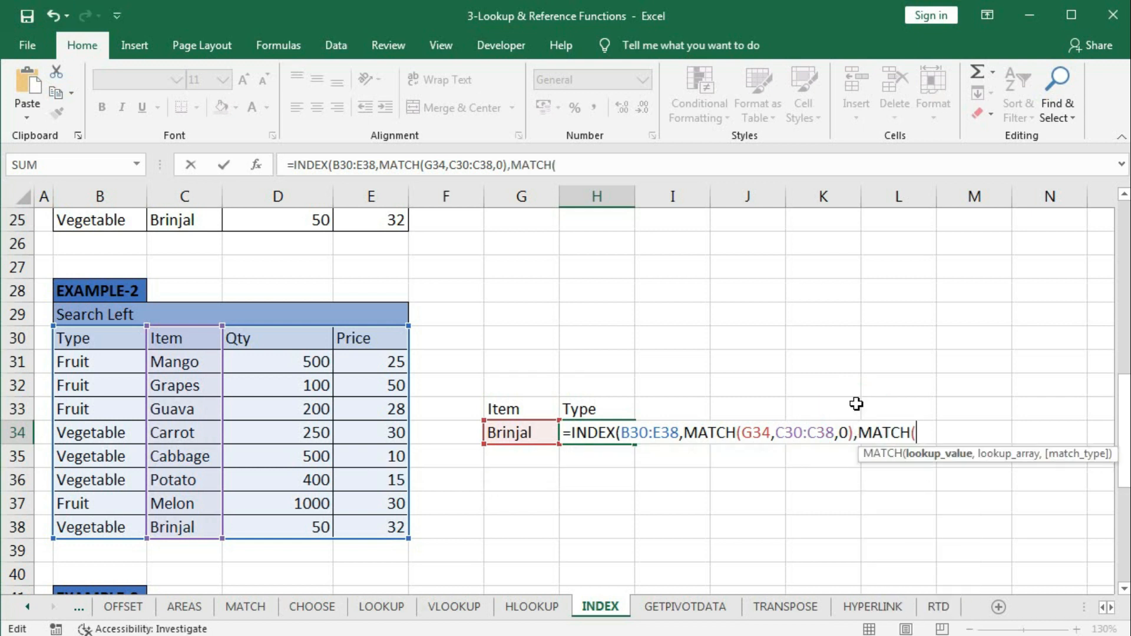
pyautogui.click(584, 411)
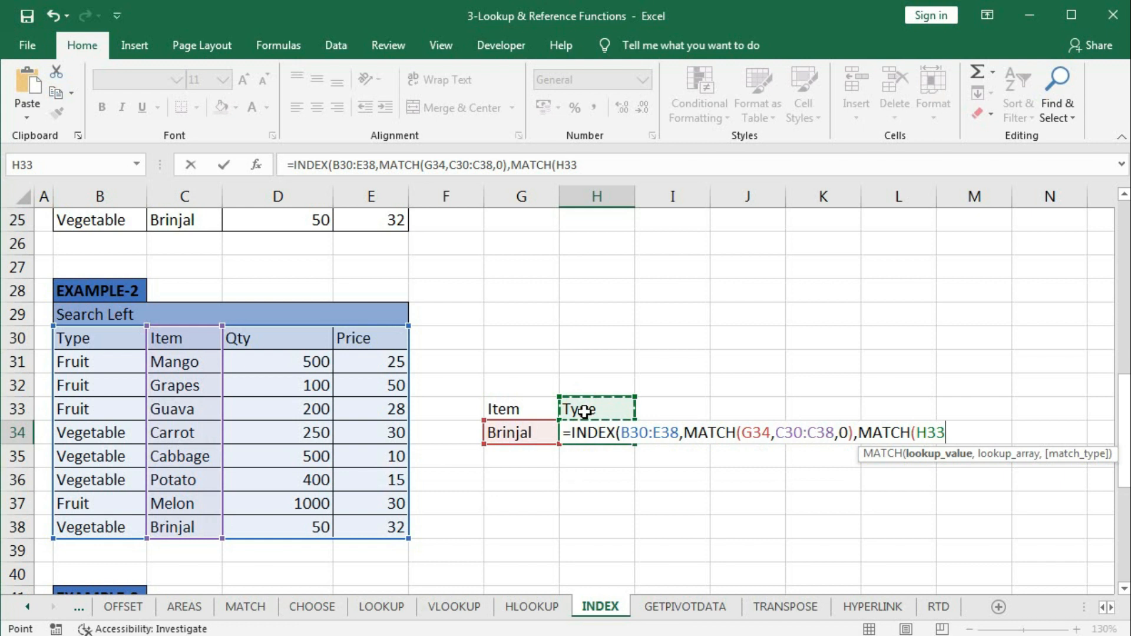
pyautogui.write(',')
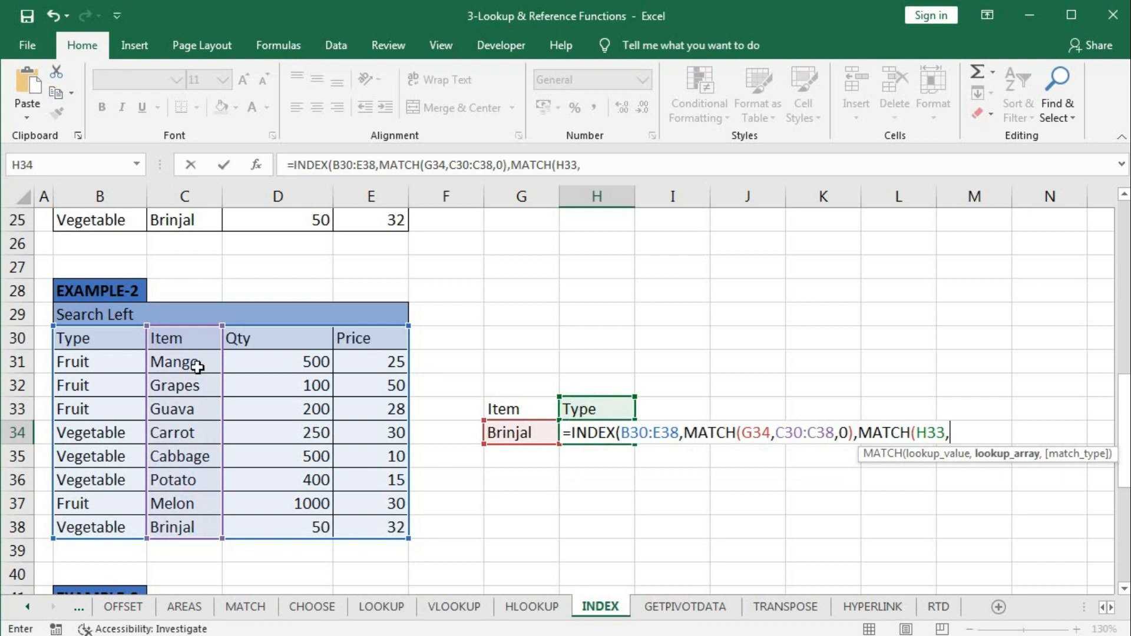
pyautogui.moveTo(64, 338); pyautogui.dragTo(345, 335)
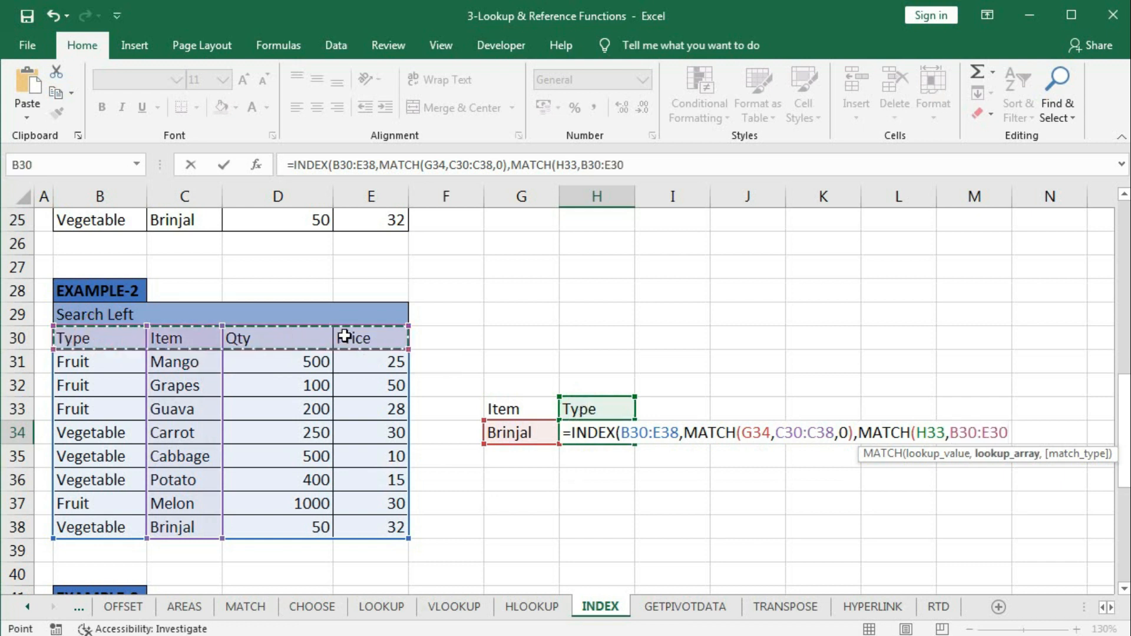
pyautogui.write(',0')
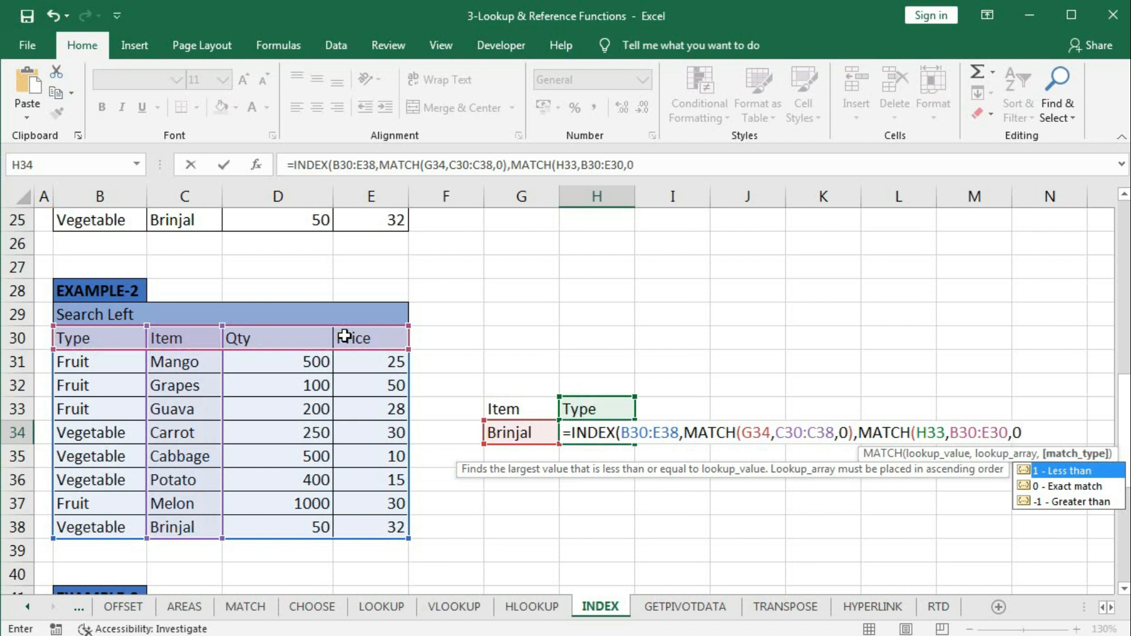
pyautogui.write(')')
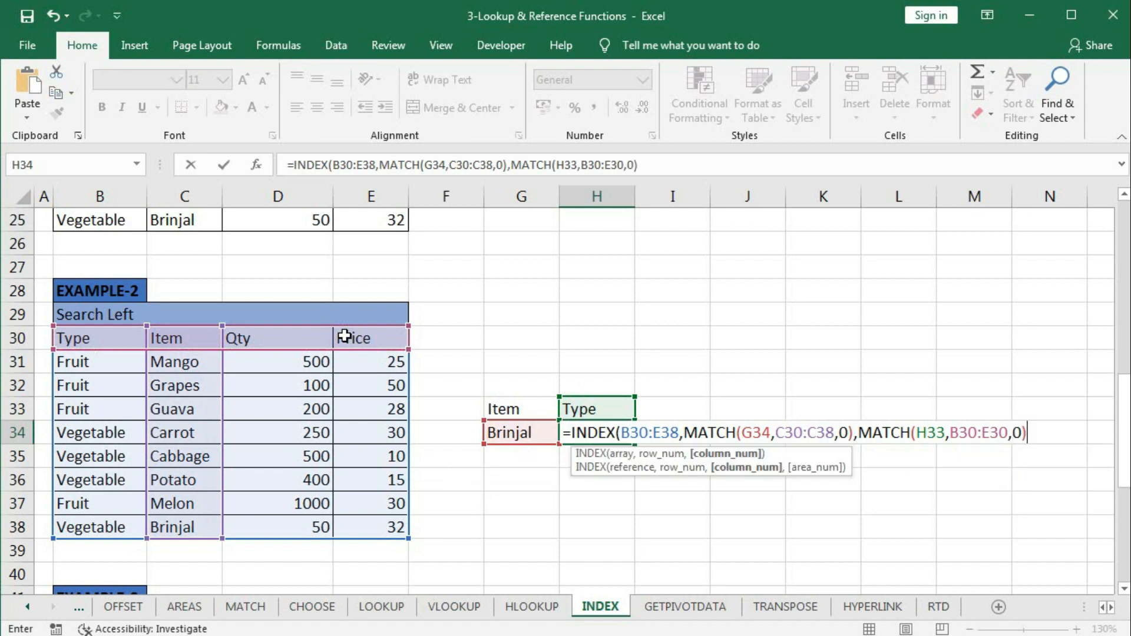
pyautogui.write(')')
pyautogui.press('Return')
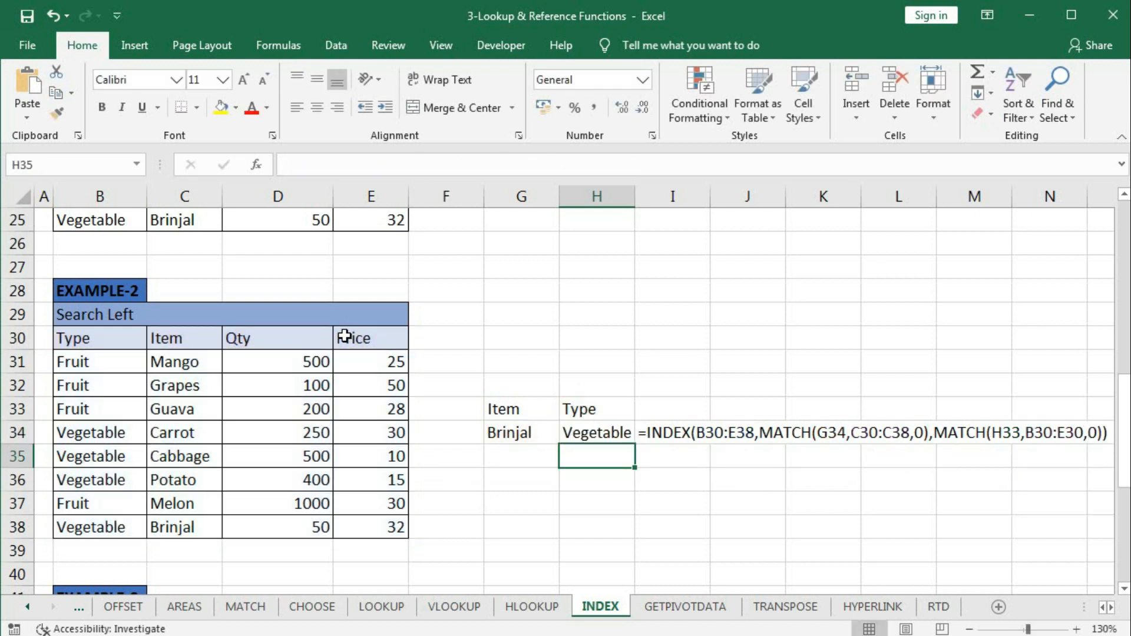
# Check the INDEX result in H34 against the item in G34, and replace that item with Mango.
pyautogui.click(590, 434)
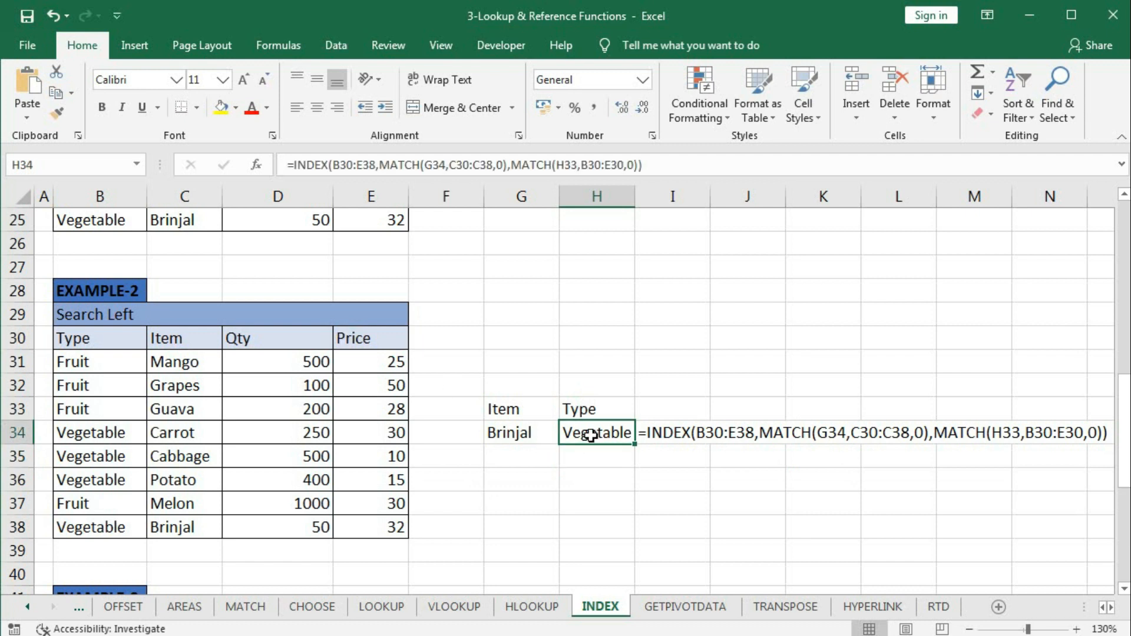
pyautogui.click(520, 432)
pyautogui.click(594, 433)
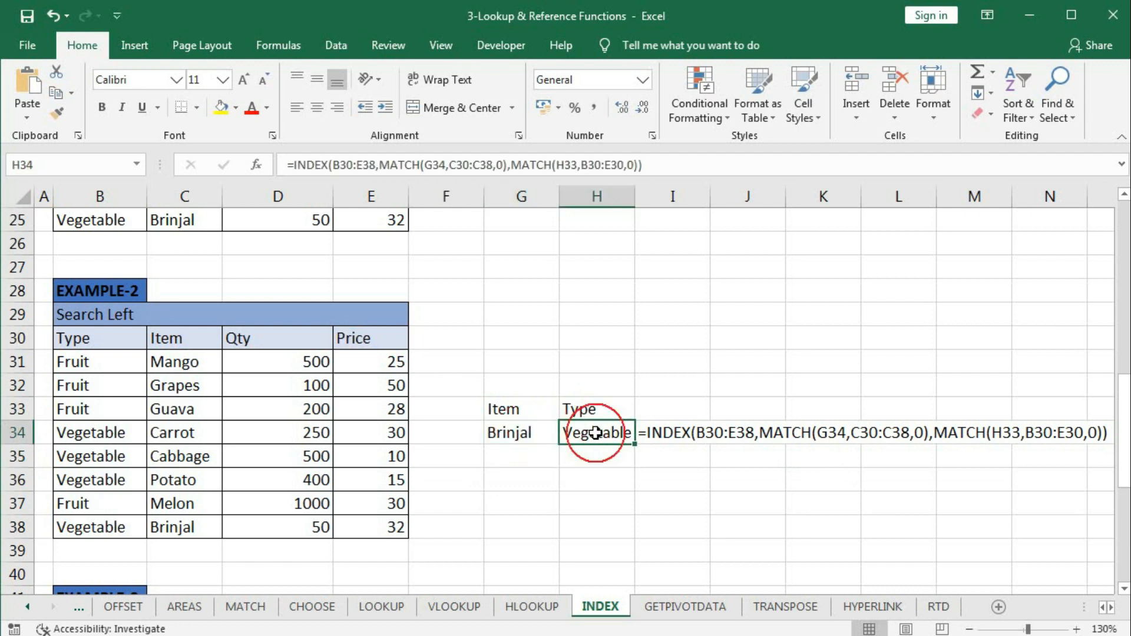
pyautogui.click(506, 433)
pyautogui.write('Mano')
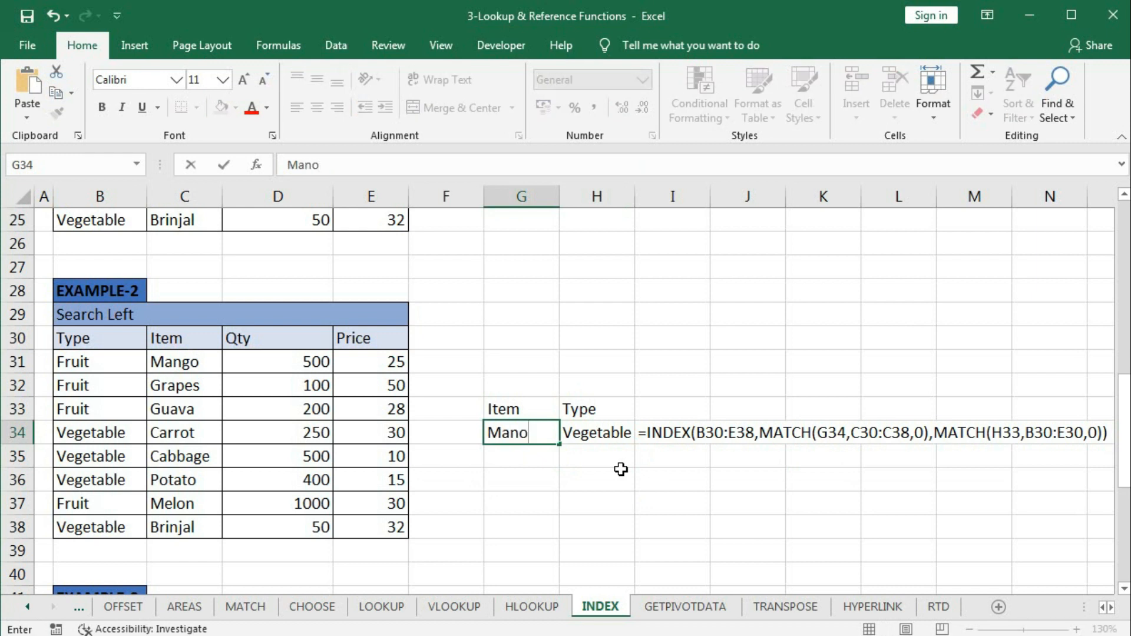
pyautogui.press('BackSpace')
pyautogui.write('go')
pyautogui.press('Return')
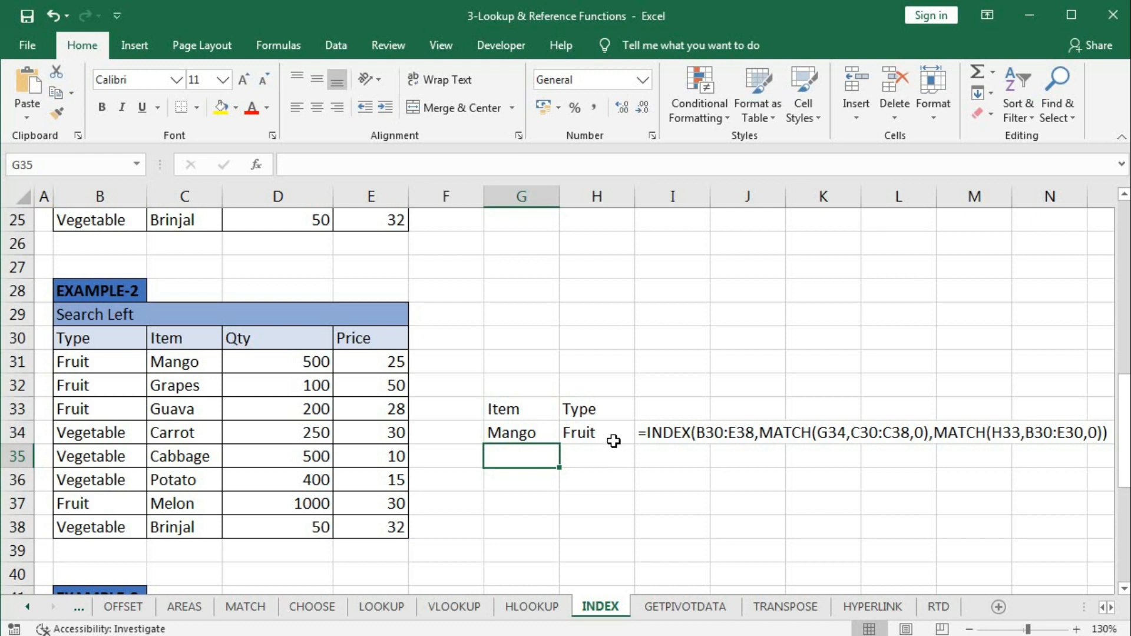
# Change the header in H33 to Qty to look up the item's quantity.
pyautogui.click(598, 412)
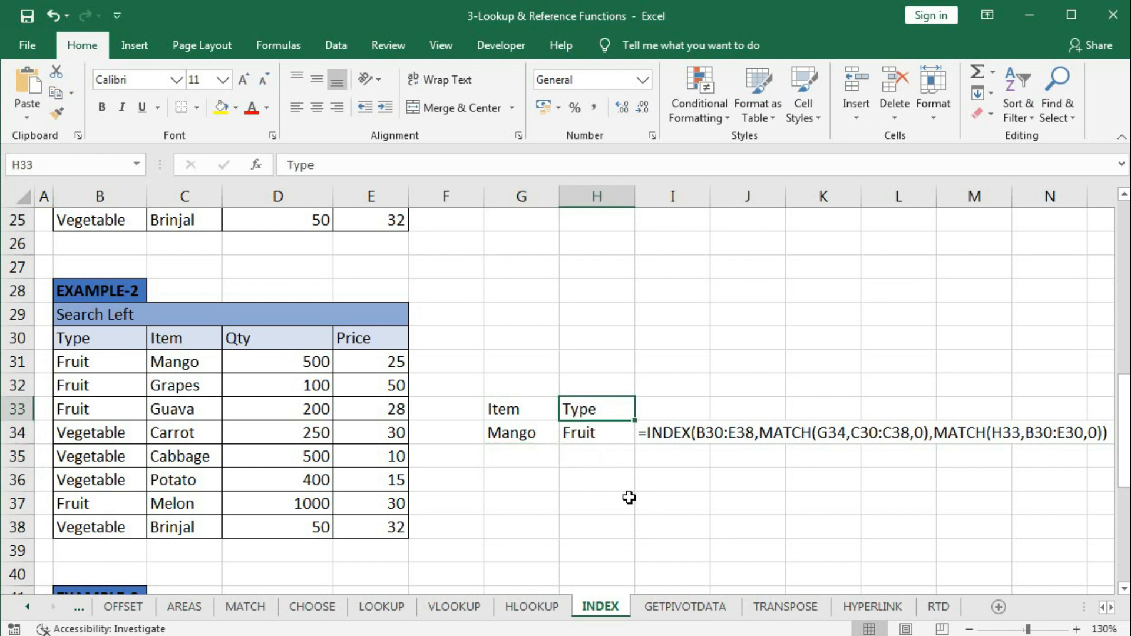
pyautogui.write('Qty')
pyautogui.press('Return')
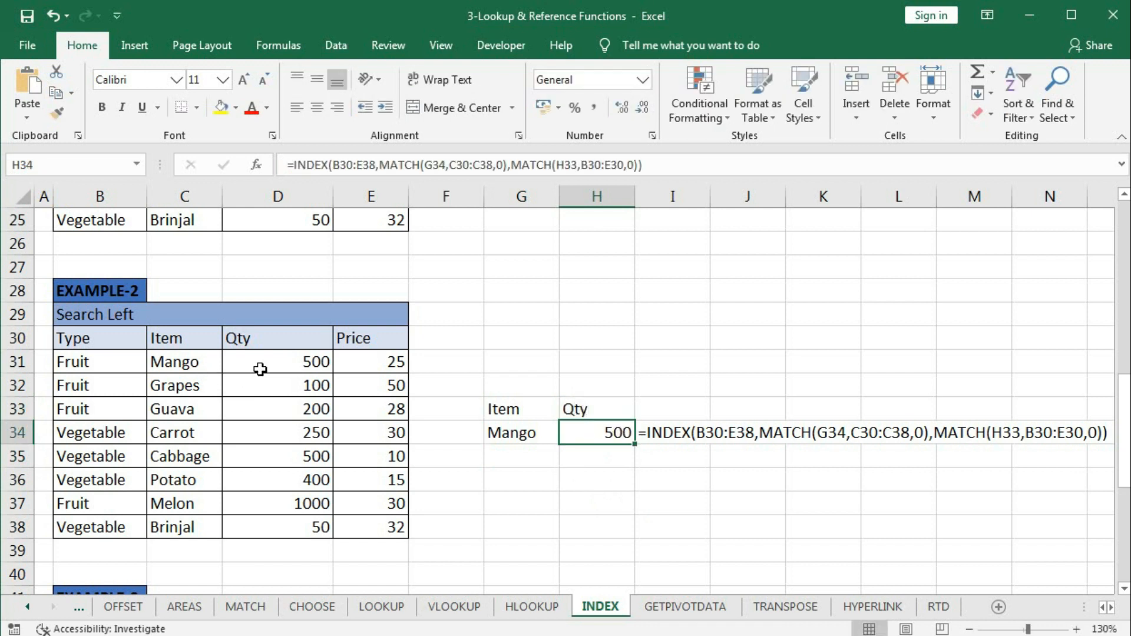
# Change the header in H33 to Price to look up the item's price.
pyautogui.click(569, 407)
pyautogui.write('P')
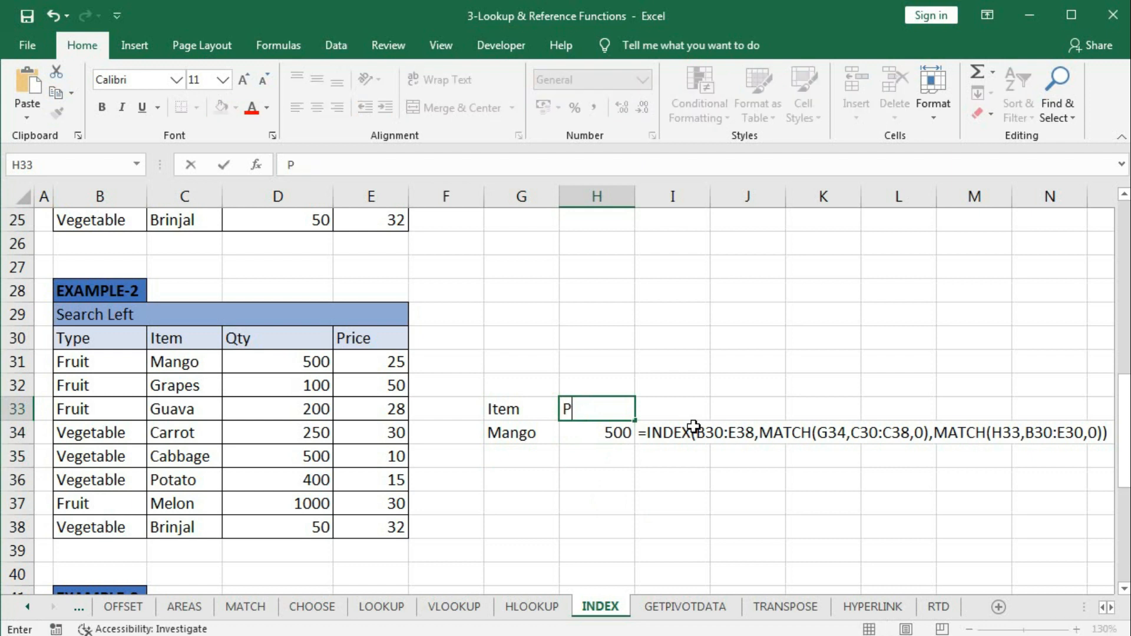
pyautogui.write('rice')
pyautogui.press('Return')
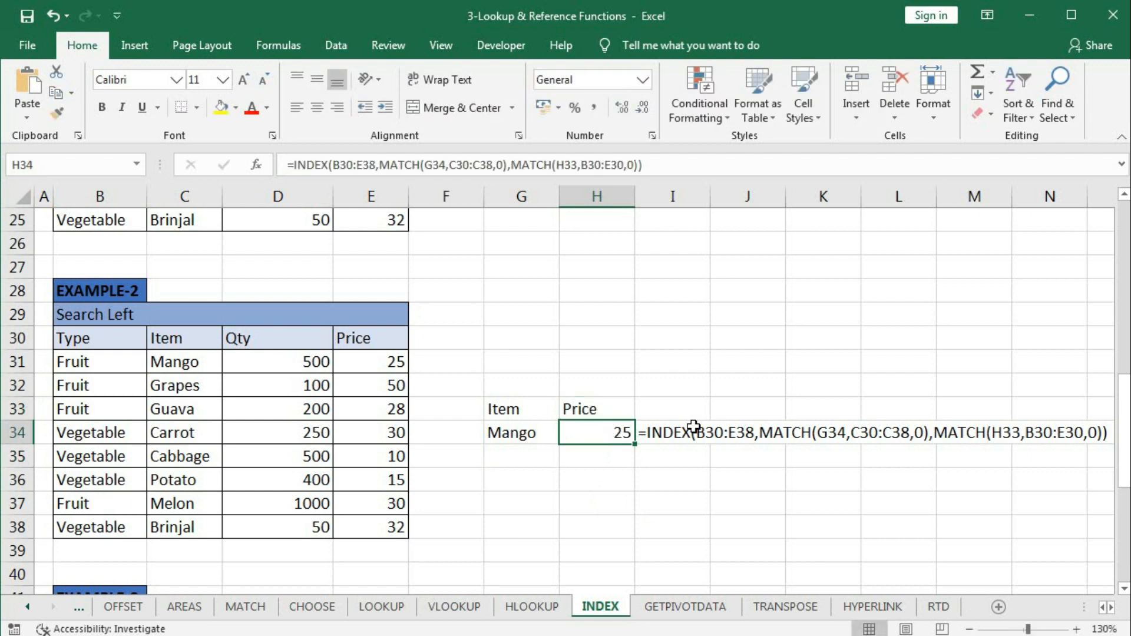
# Replace the lookup item in G34 with Potato.
pyautogui.click(536, 433)
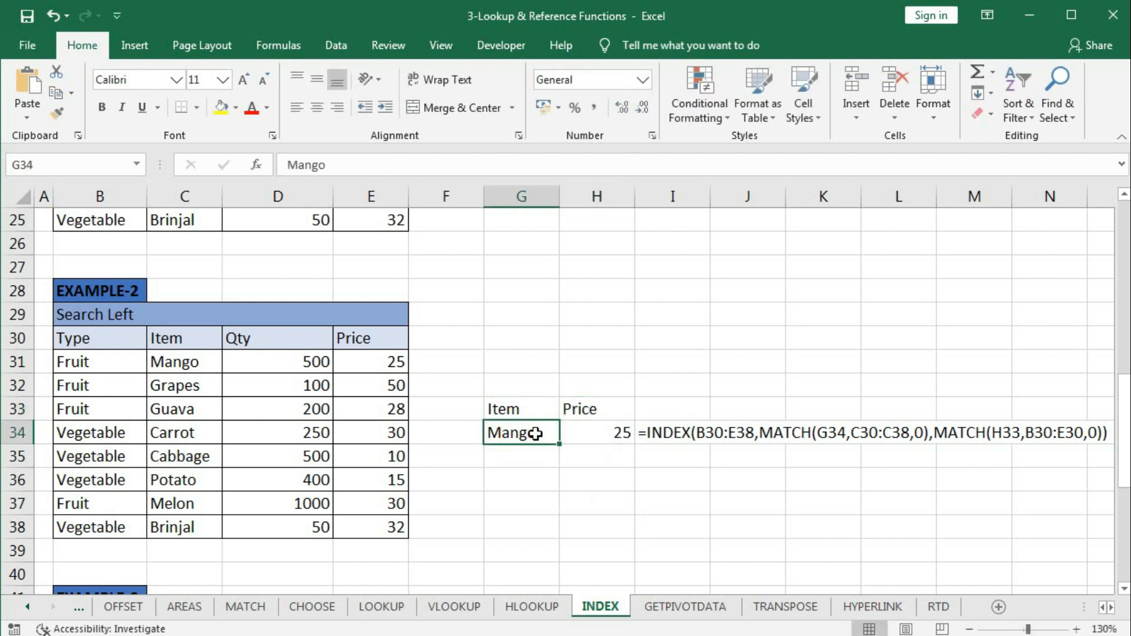
pyautogui.write('Potao')
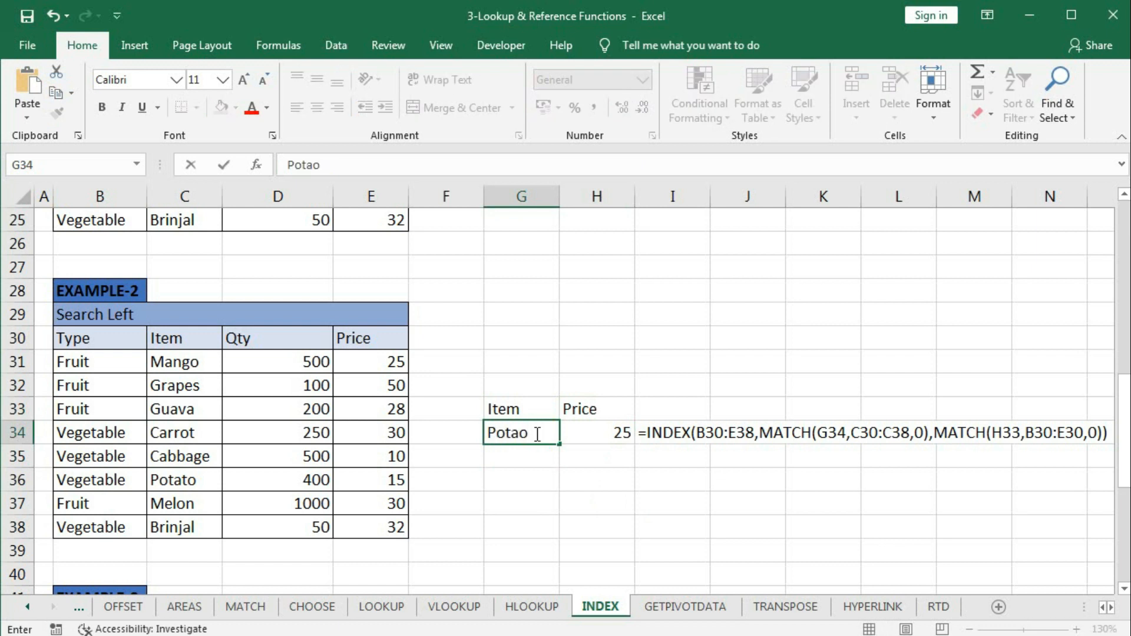
pyautogui.press('BackSpace')
pyautogui.write('to')
pyautogui.press('Return')
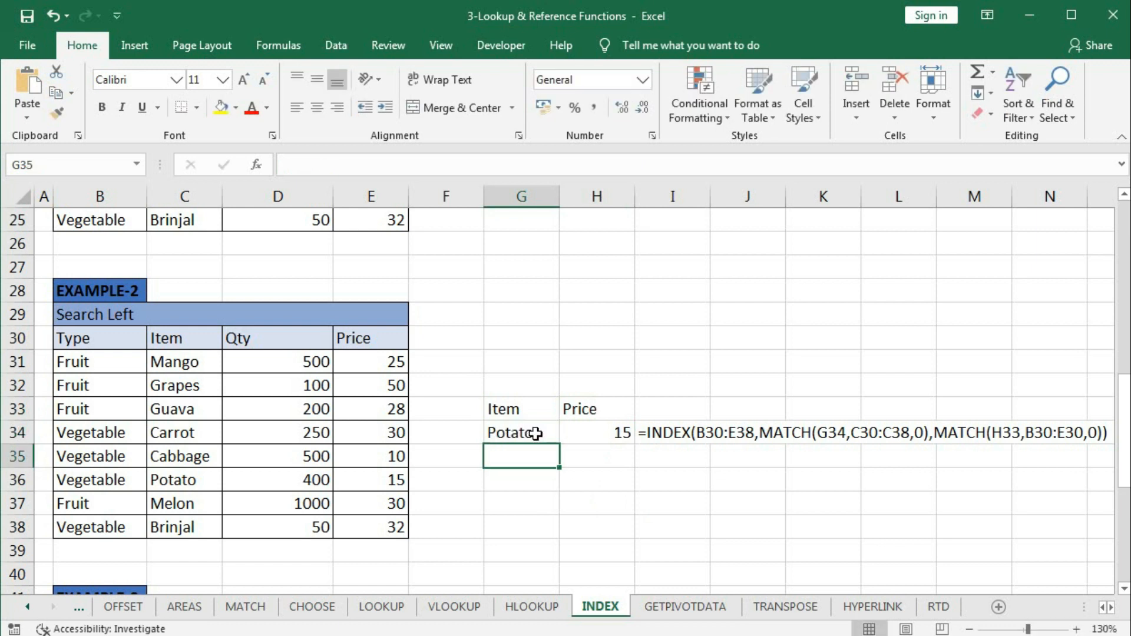
# Change the header in H33 to Qty to look up the quantity of Potato.
pyautogui.click(587, 409)
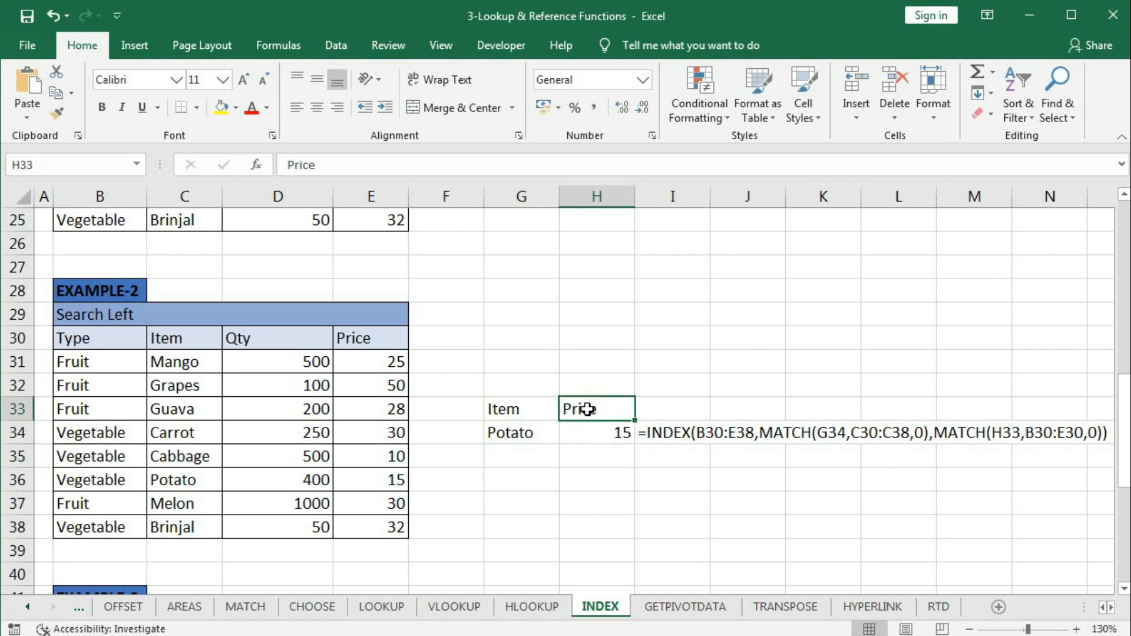
pyautogui.write('Qty')
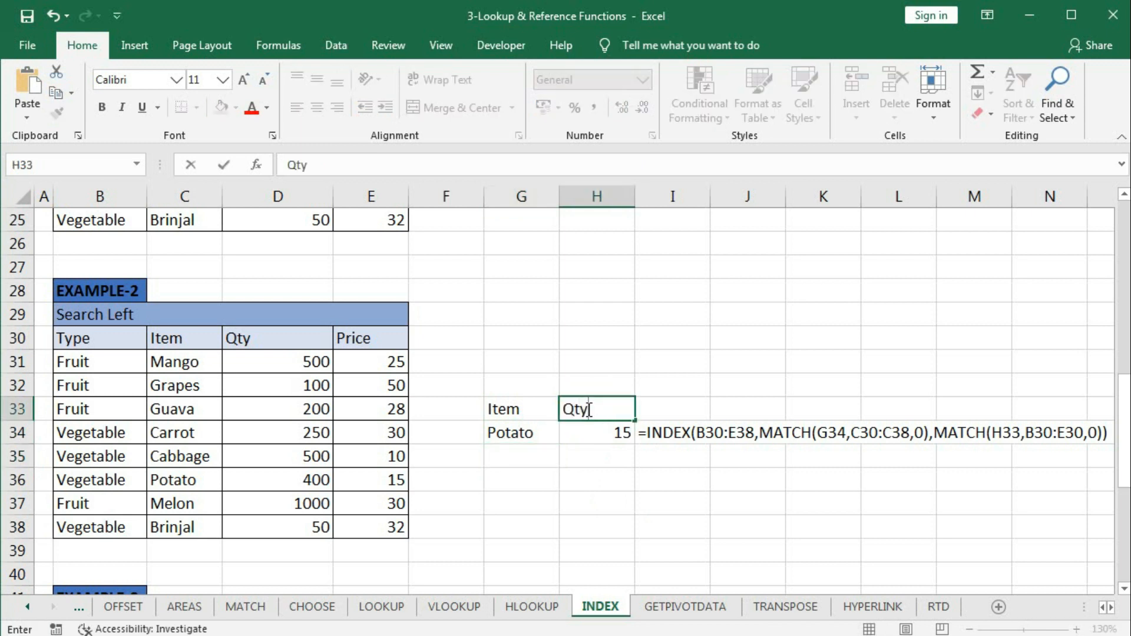
pyautogui.press('Return')
pyautogui.hotkey('ctrl', 'z')
pyautogui.hotkey('ctrl', 'y')
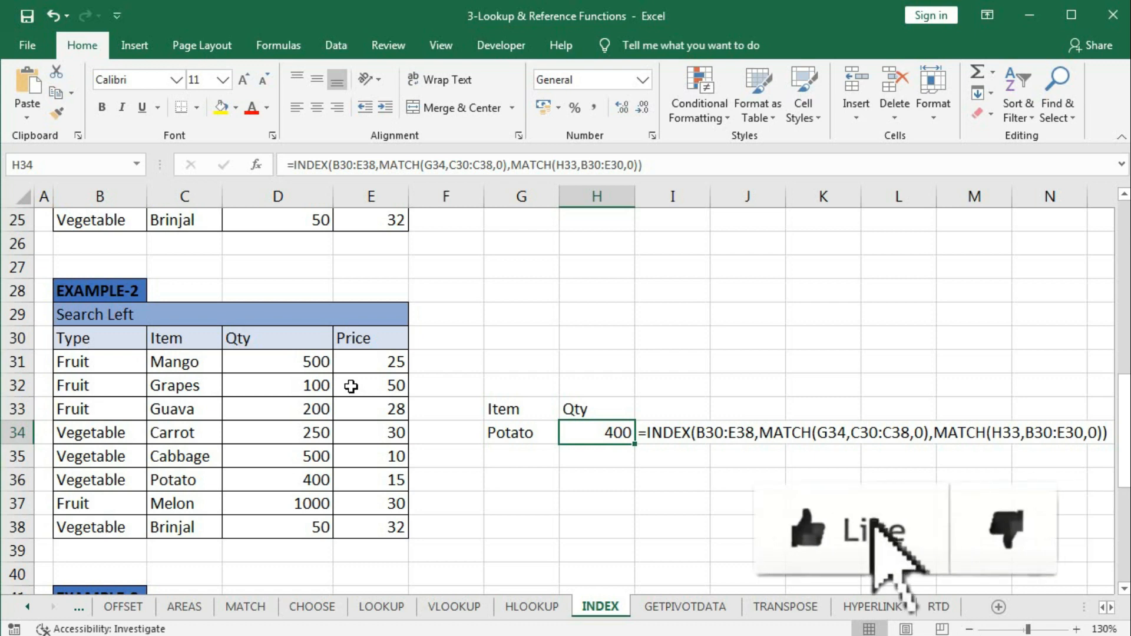
# In Example-3, start an INDEX formula in H44 with the two areas B44:E47 and B50:E53 grouped in parentheses as its reference.
pyautogui.scroll(-5, 351, 386)
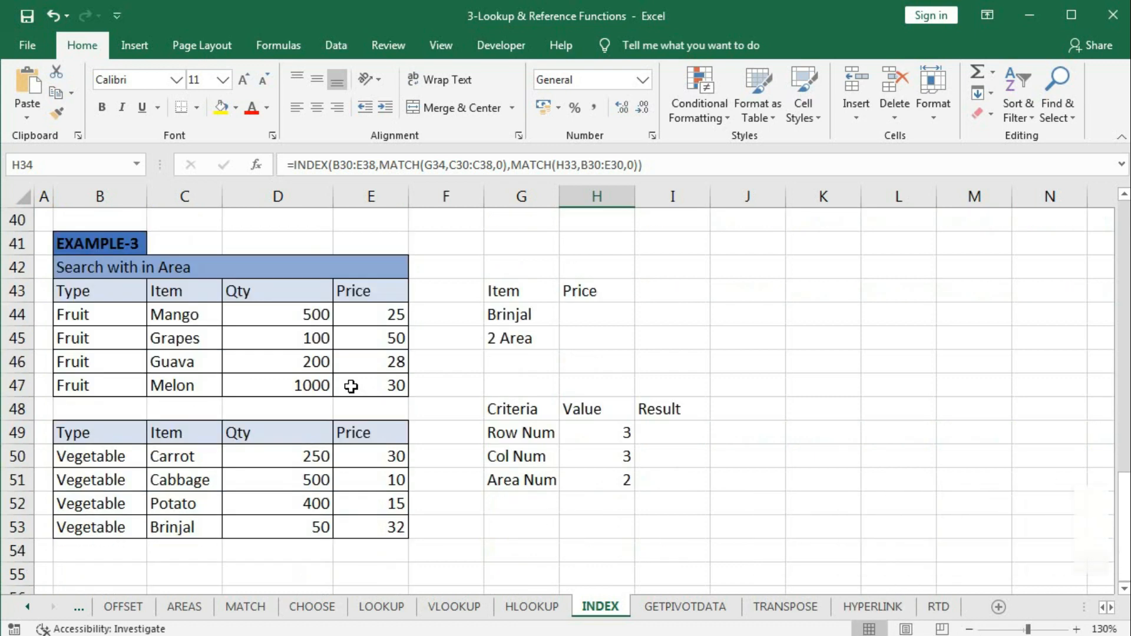
pyautogui.moveTo(83, 290); pyautogui.dragTo(341, 374)
pyautogui.moveTo(88, 315); pyautogui.dragTo(384, 379)
pyautogui.moveTo(119, 462); pyautogui.dragTo(360, 524)
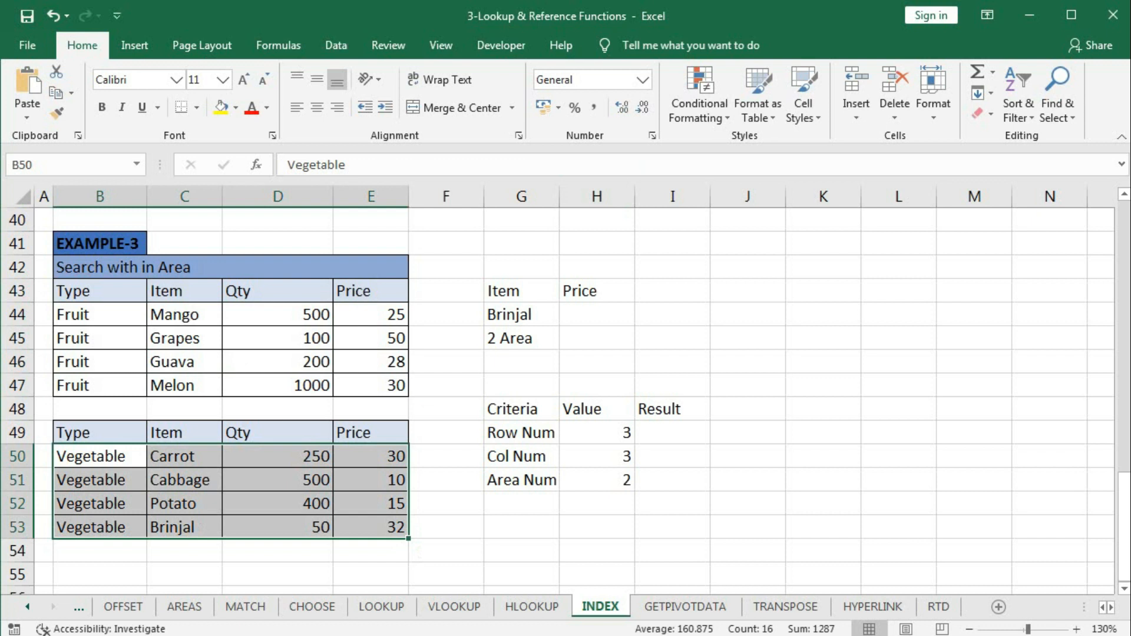
pyautogui.click(588, 313)
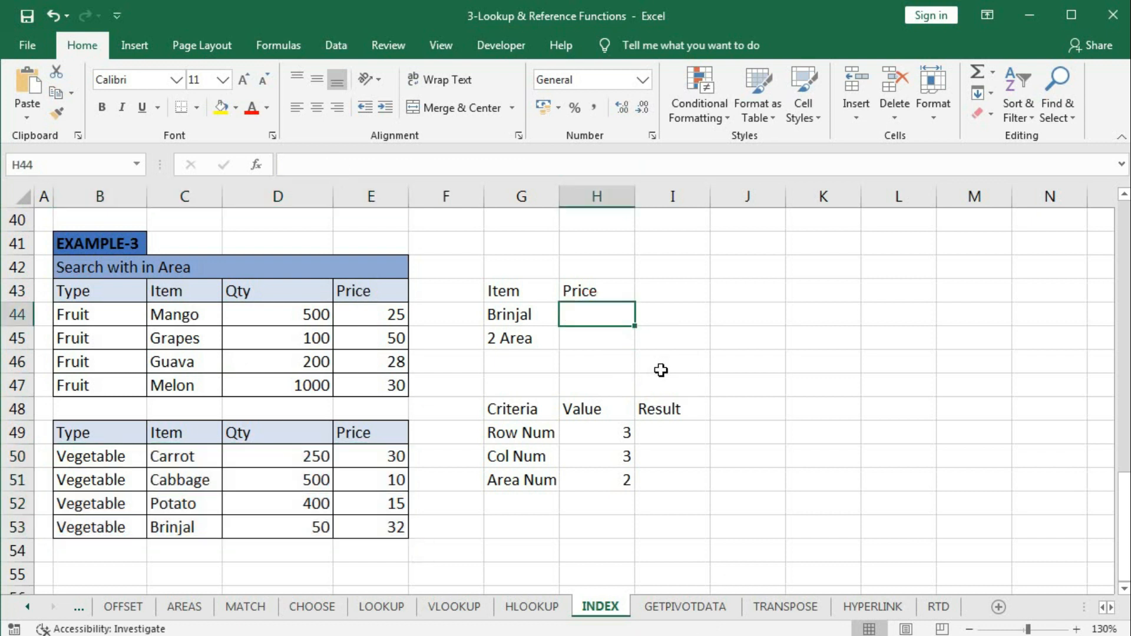
pyautogui.write('=in')
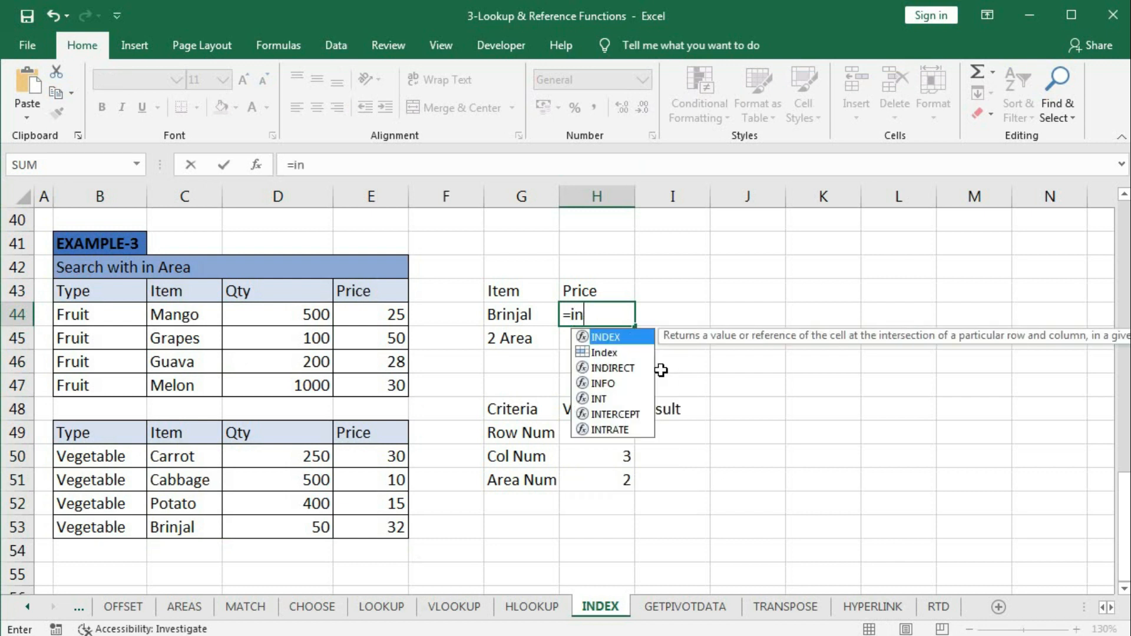
pyautogui.write('de')
pyautogui.press('Tab')
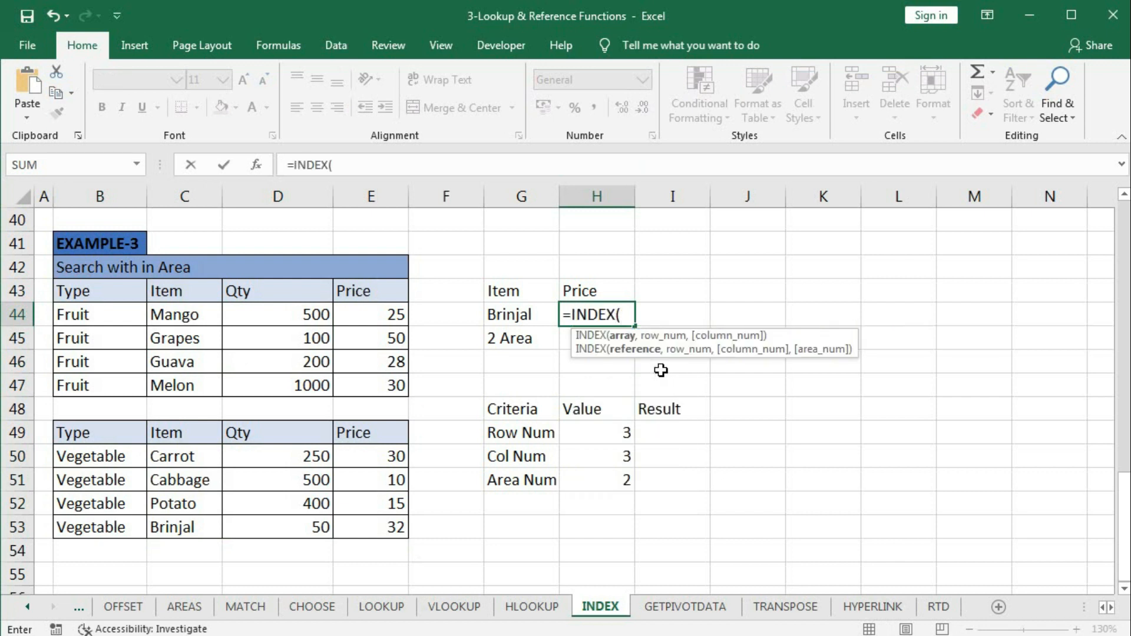
pyautogui.press('Escape')
pyautogui.write('(')
pyautogui.moveTo(74, 315); pyautogui.dragTo(368, 382)
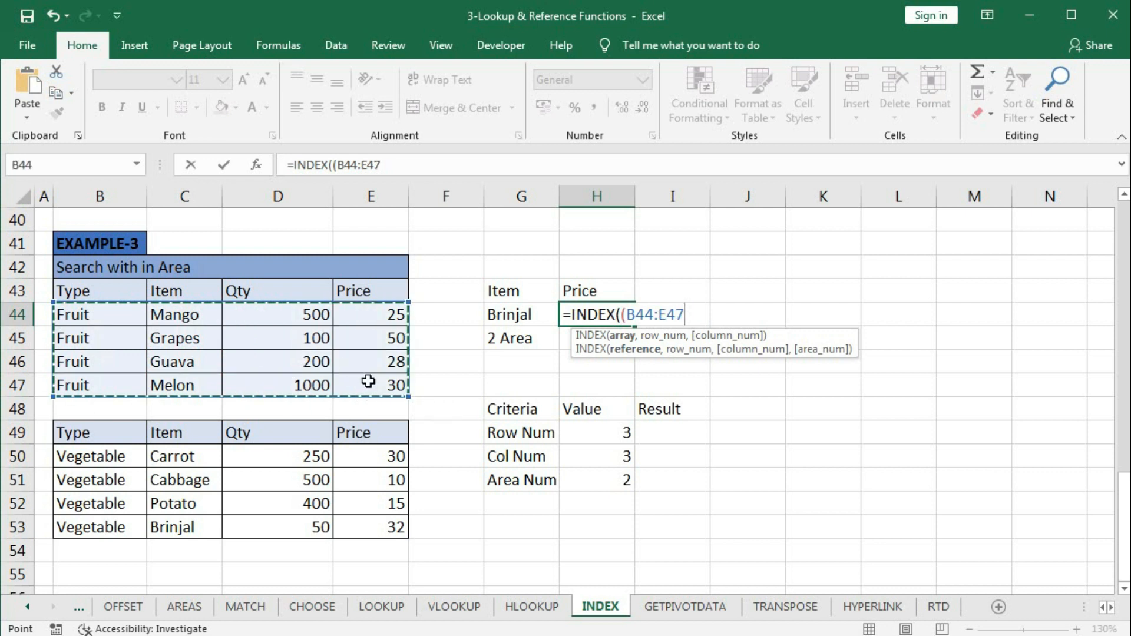
pyautogui.write(',')
pyautogui.moveTo(94, 457); pyautogui.dragTo(357, 523)
pyautogui.write(')')
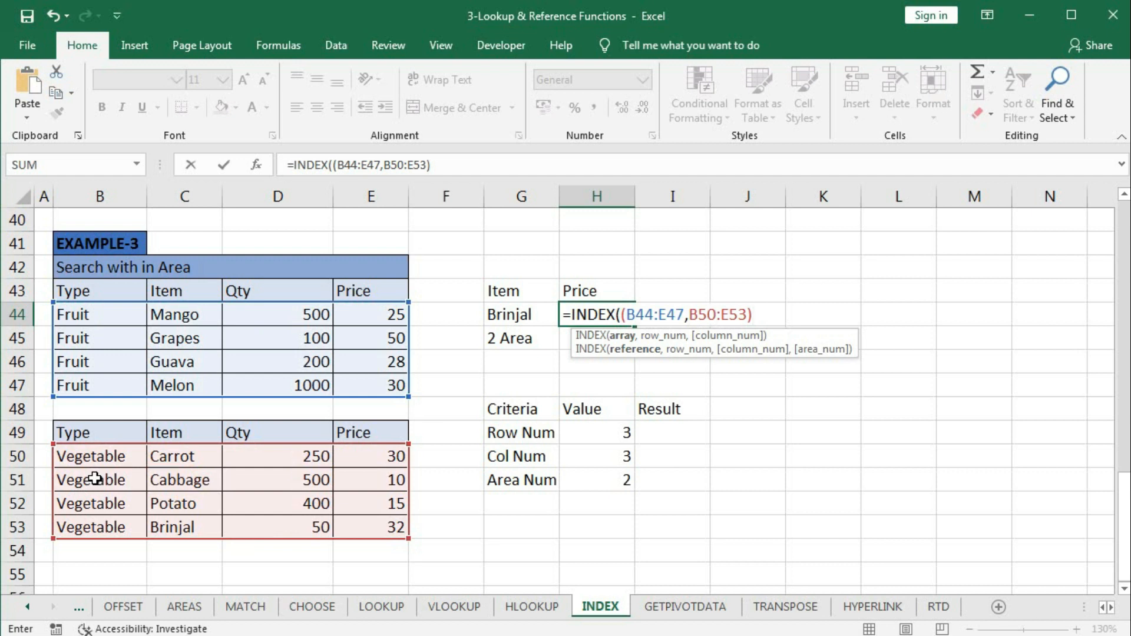
# Give the H44 formula row number 2 and column number 1 without an area number, and enter it.
pyautogui.write(',')
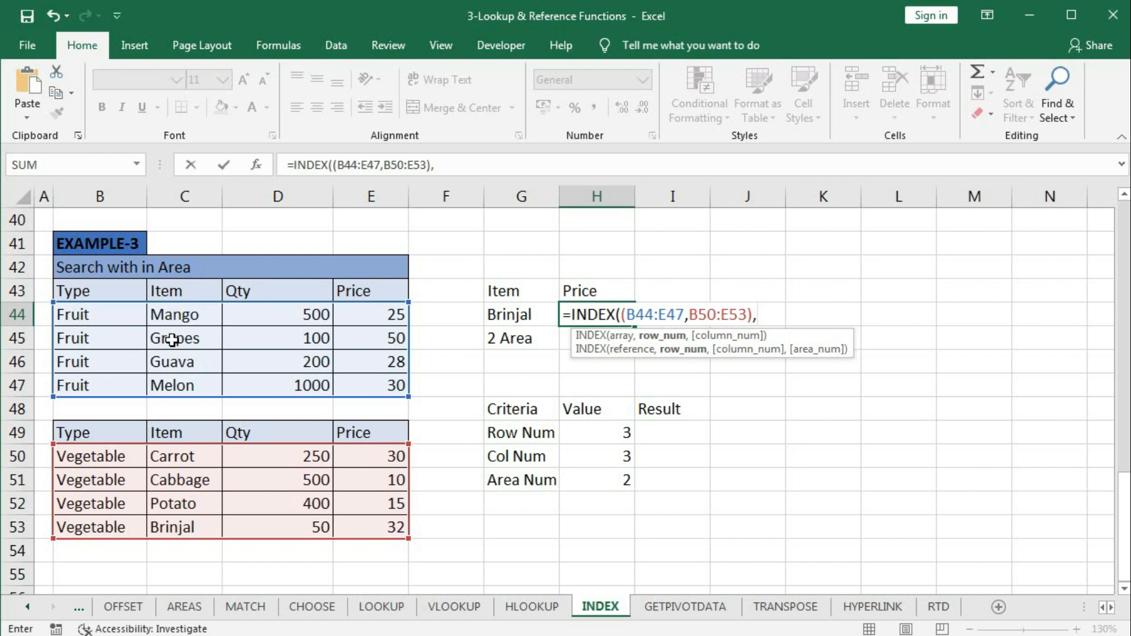
pyautogui.write('2,')
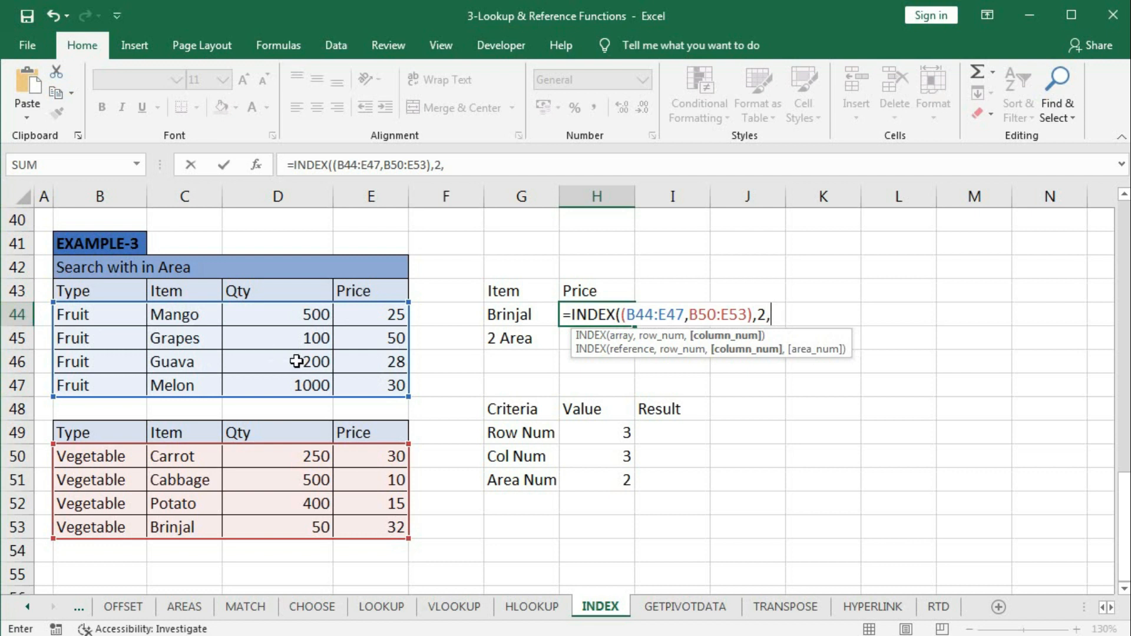
pyautogui.write('1)')
pyautogui.press('Return')
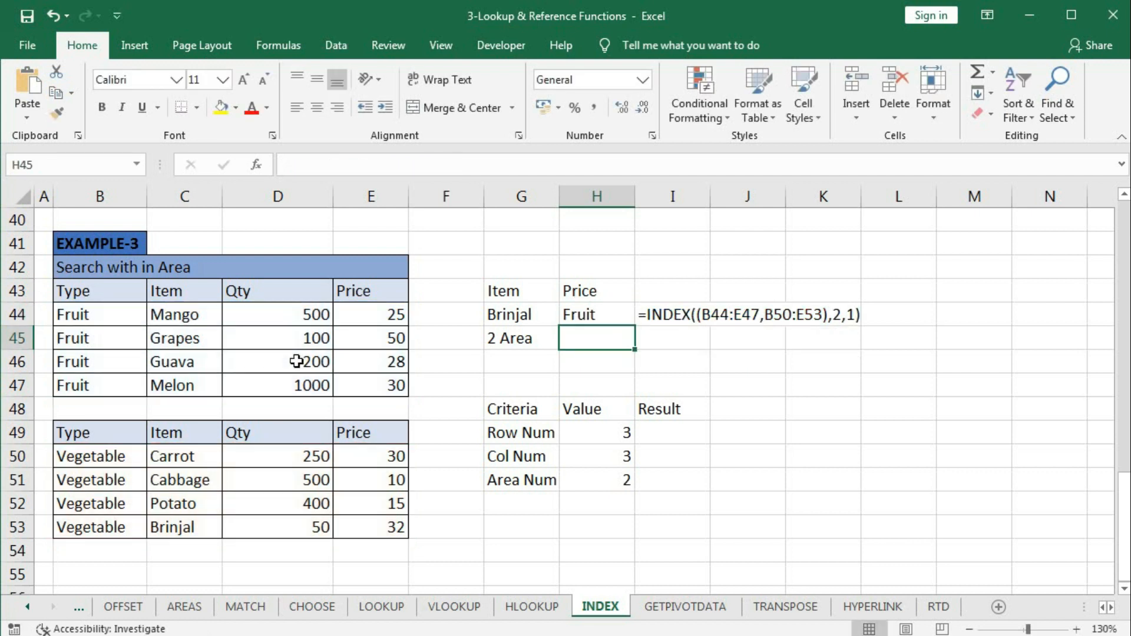
# Edit the INDEX formula in H44 to use column number 4 and area number 1.
pyautogui.doubleClick(590, 315)
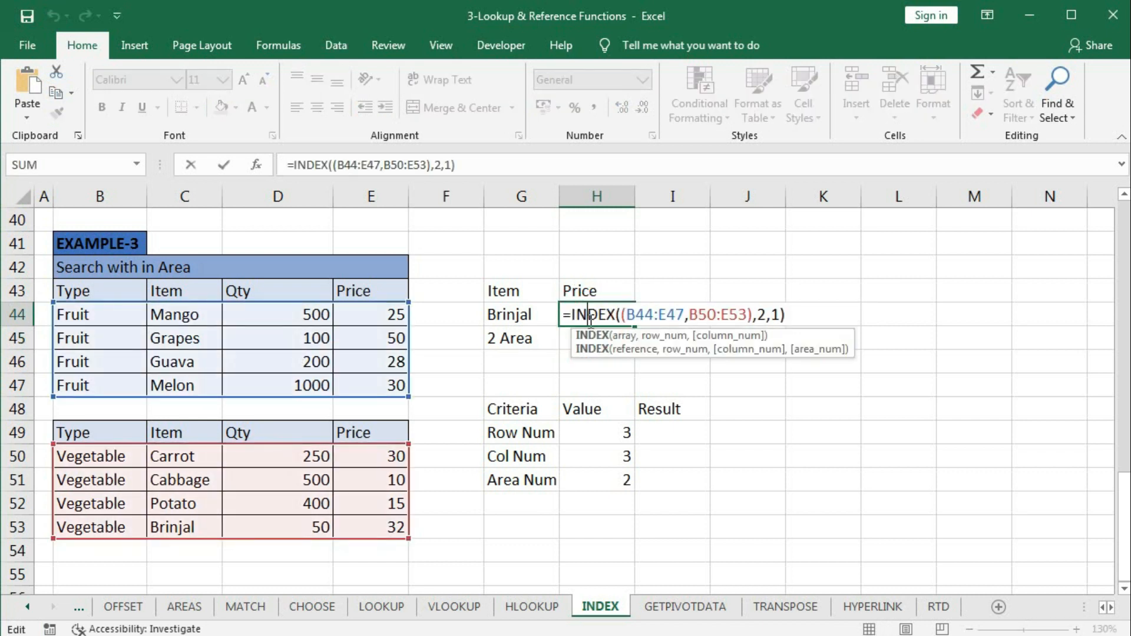
pyautogui.click(731, 336)
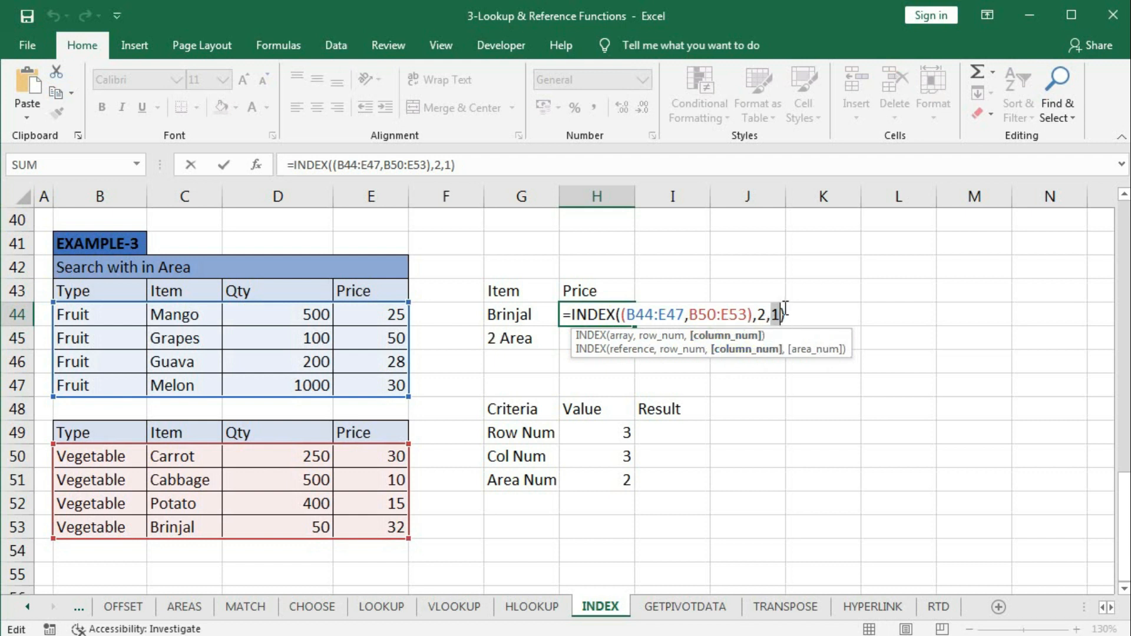
pyautogui.write('4,')
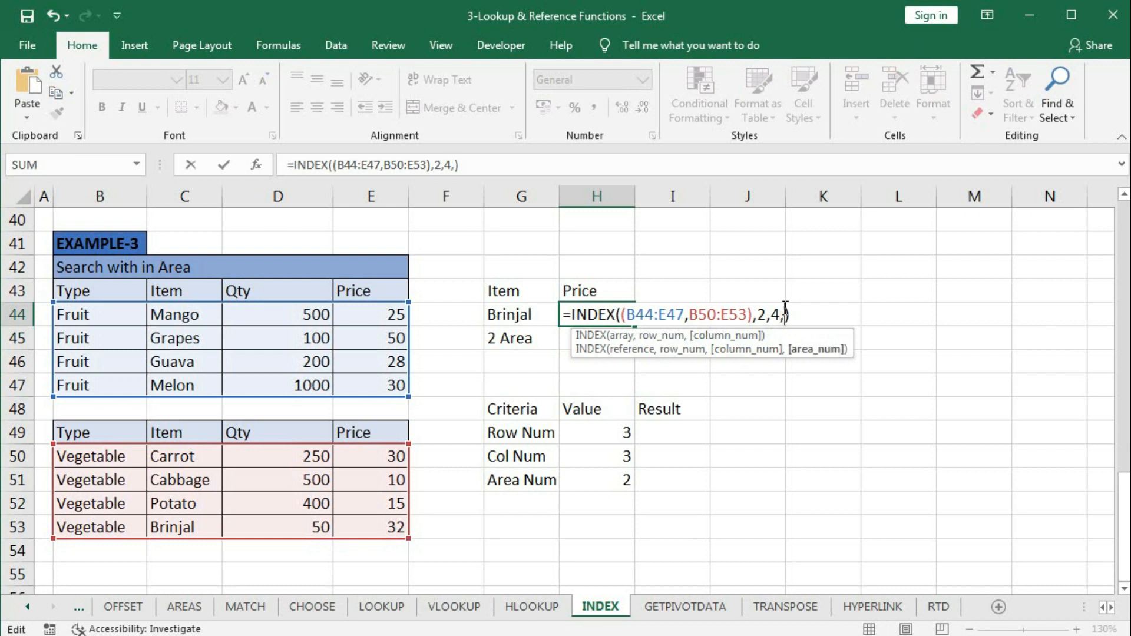
pyautogui.write('1')
pyautogui.press('Return')
pyautogui.click(590, 306)
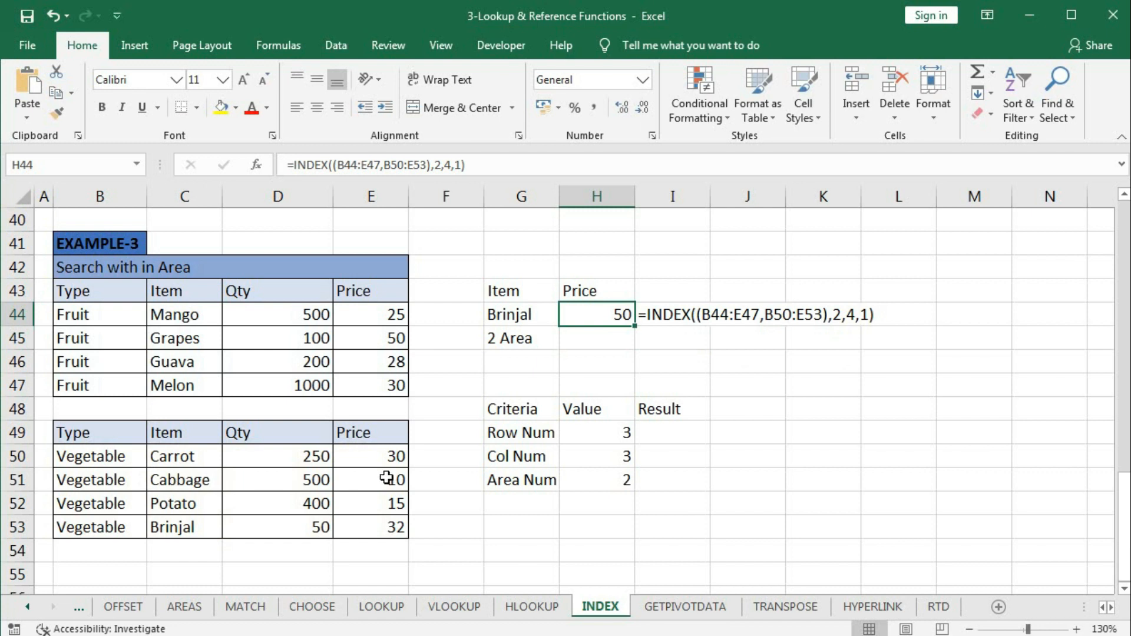
# Change the area number in the H44 INDEX formula to 2 to search the vegetable table.
pyautogui.doubleClick(623, 315)
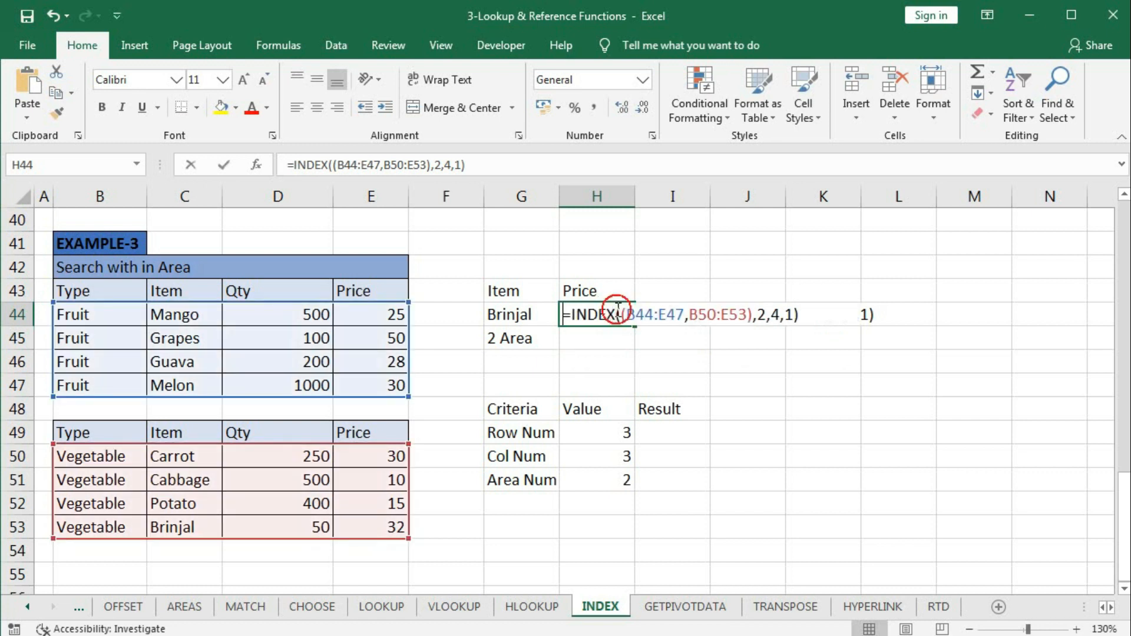
pyautogui.click(791, 316)
pyautogui.press('BackSpace')
pyautogui.write('2')
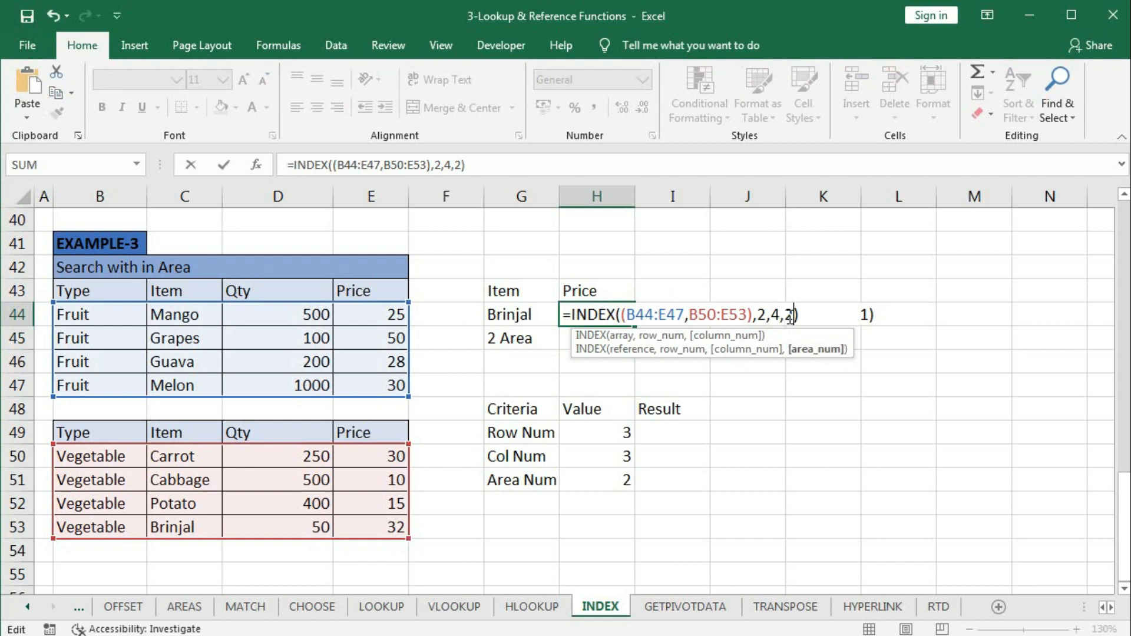
pyautogui.press('Return')
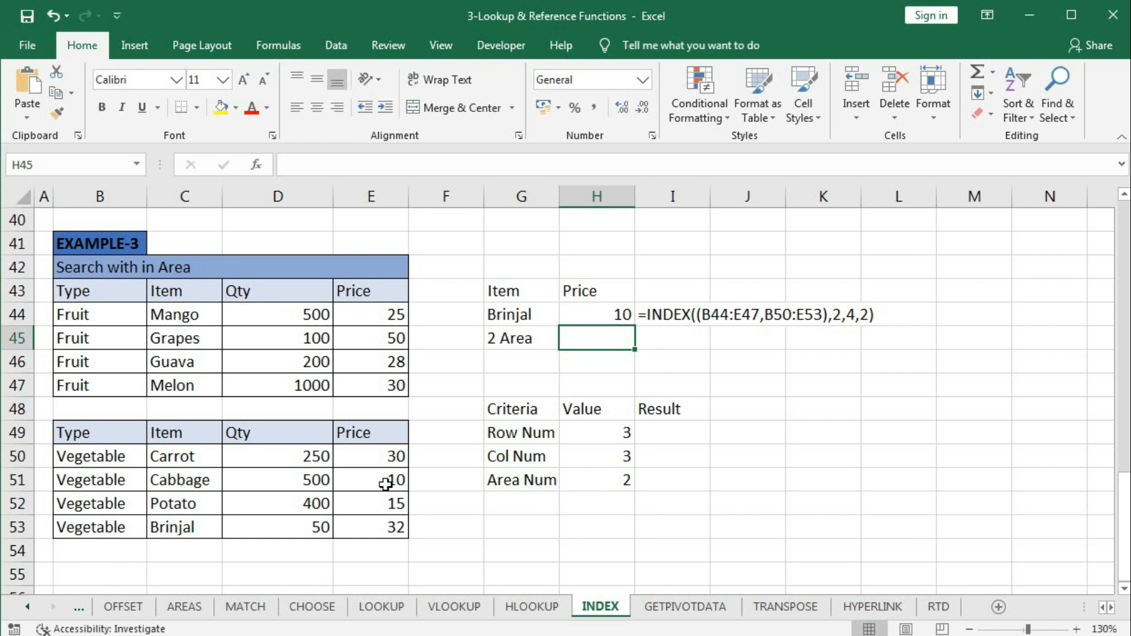
# Start an INDEX formula in I49 whose parenthesised reference combines the areas B44:E47 and B50:E53.
pyautogui.click(661, 432)
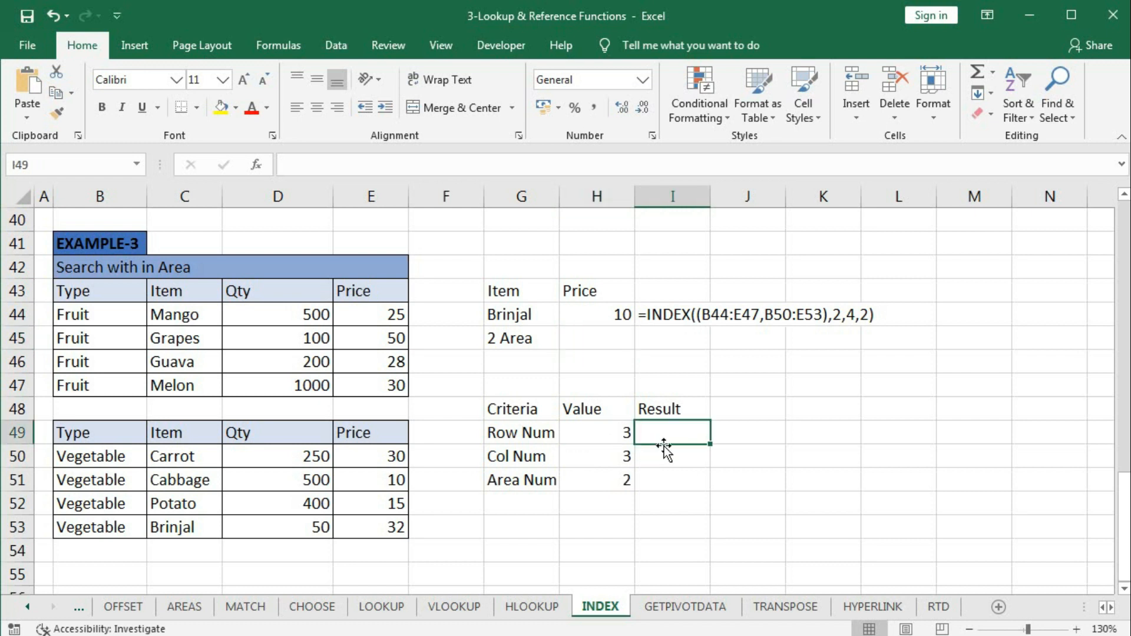
pyautogui.write('=')
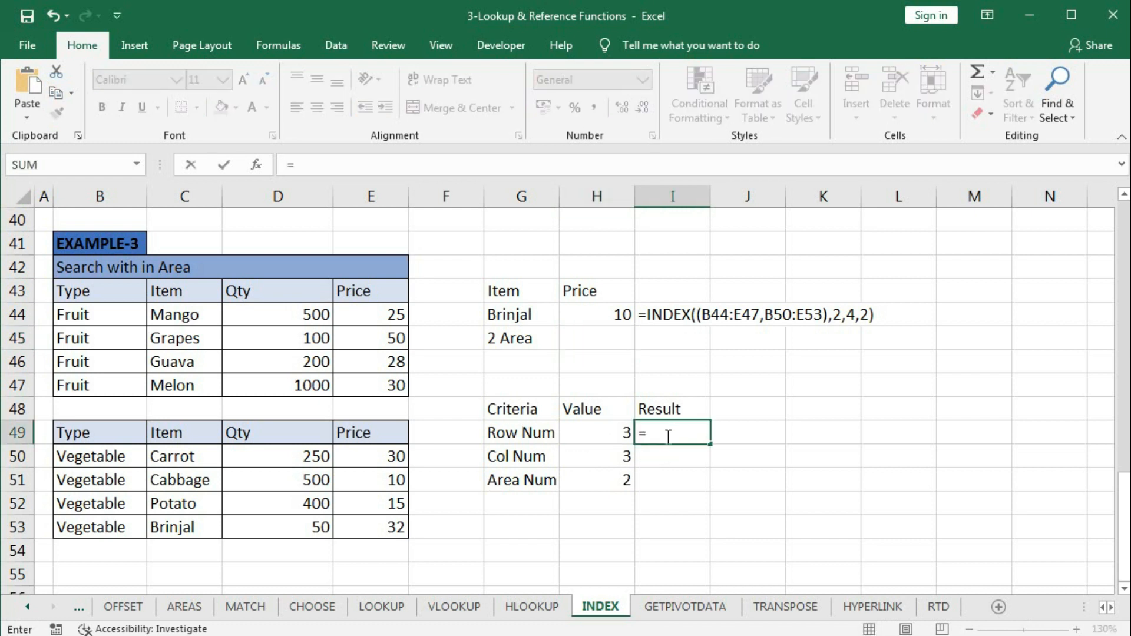
pyautogui.write('inde')
pyautogui.press('Tab')
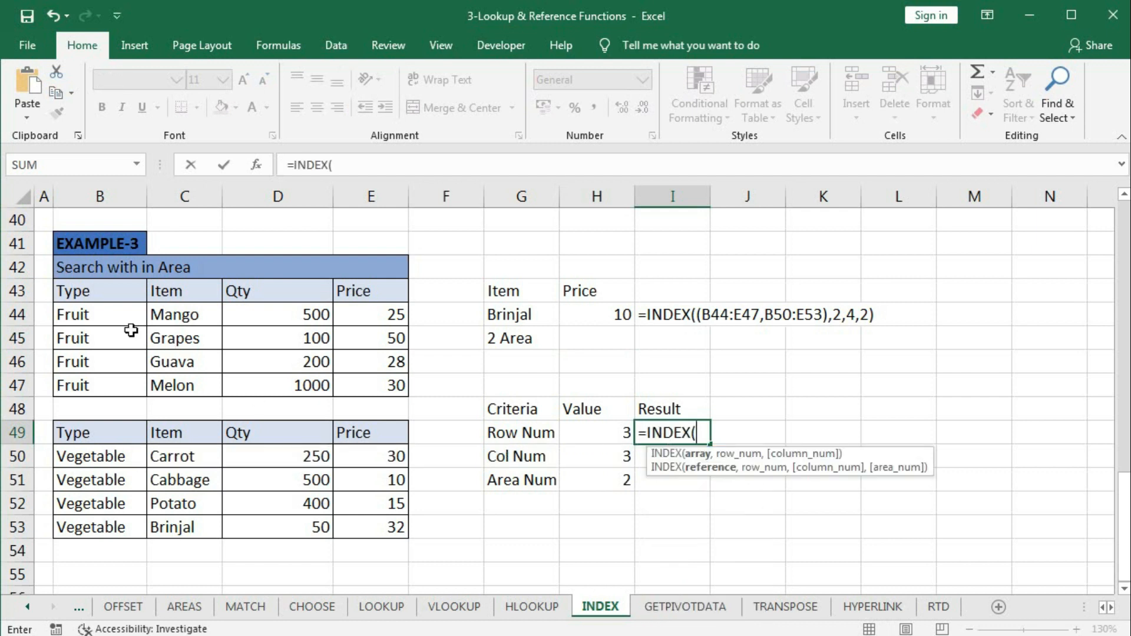
pyautogui.moveTo(75, 312); pyautogui.dragTo(353, 380)
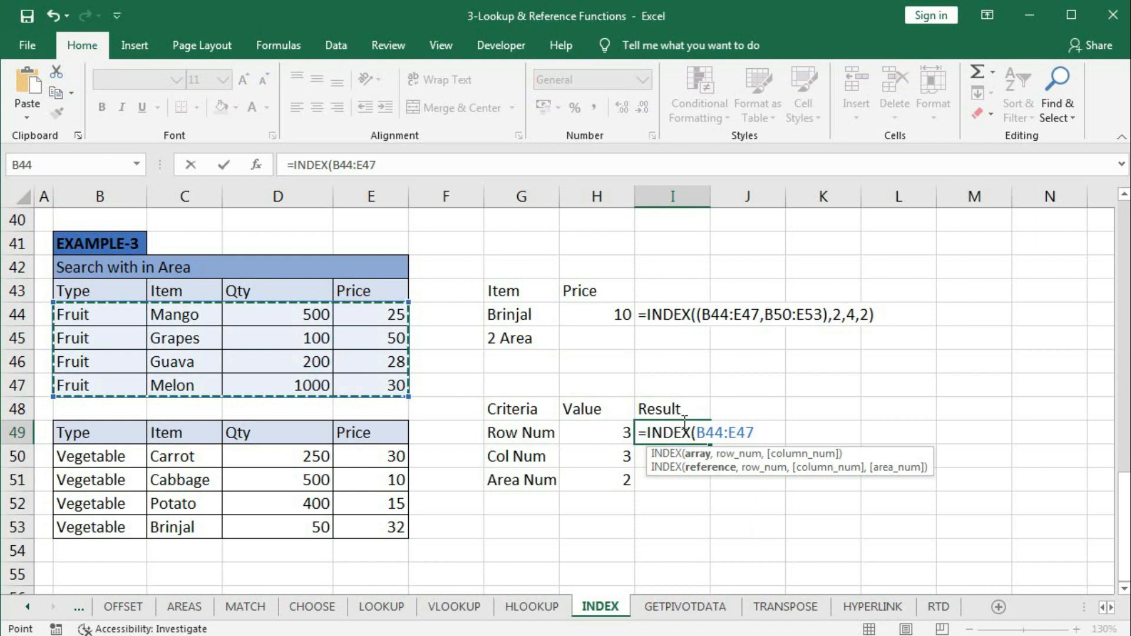
pyautogui.click(701, 432)
pyautogui.write('(')
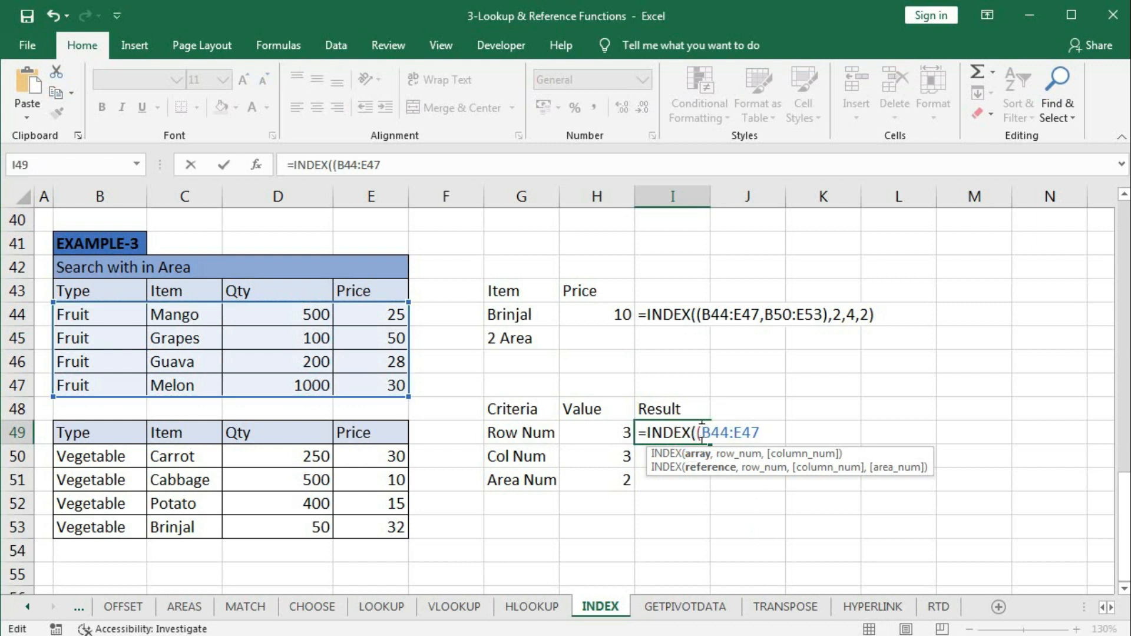
pyautogui.click(763, 432)
pyautogui.write(',')
pyautogui.moveTo(79, 461); pyautogui.dragTo(364, 523)
# Add the blank range B55:E56 as a third area and close the reference group in the I49 formula.
pyautogui.write(',')
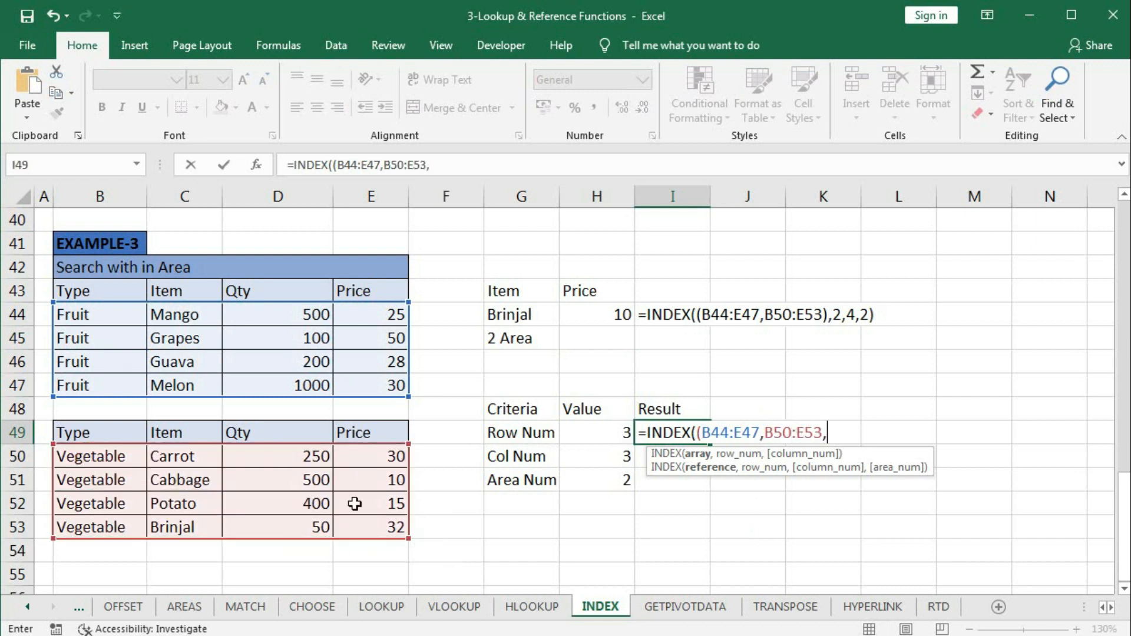
pyautogui.scroll(-1, 330, 477)
pyautogui.moveTo(71, 502); pyautogui.dragTo(358, 538)
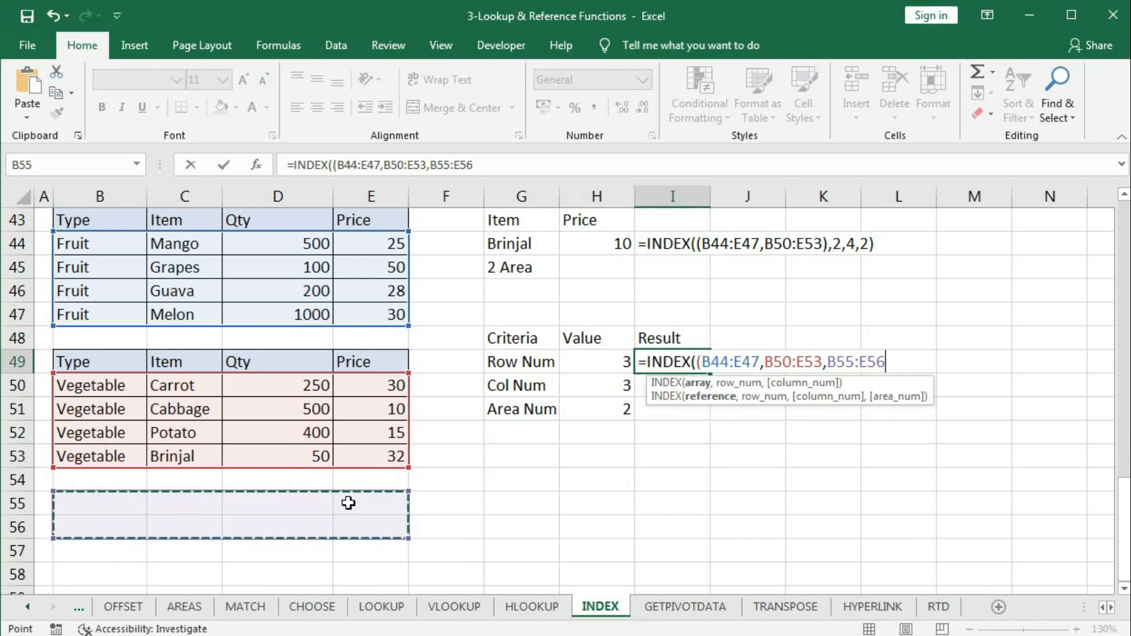
pyautogui.write(')')
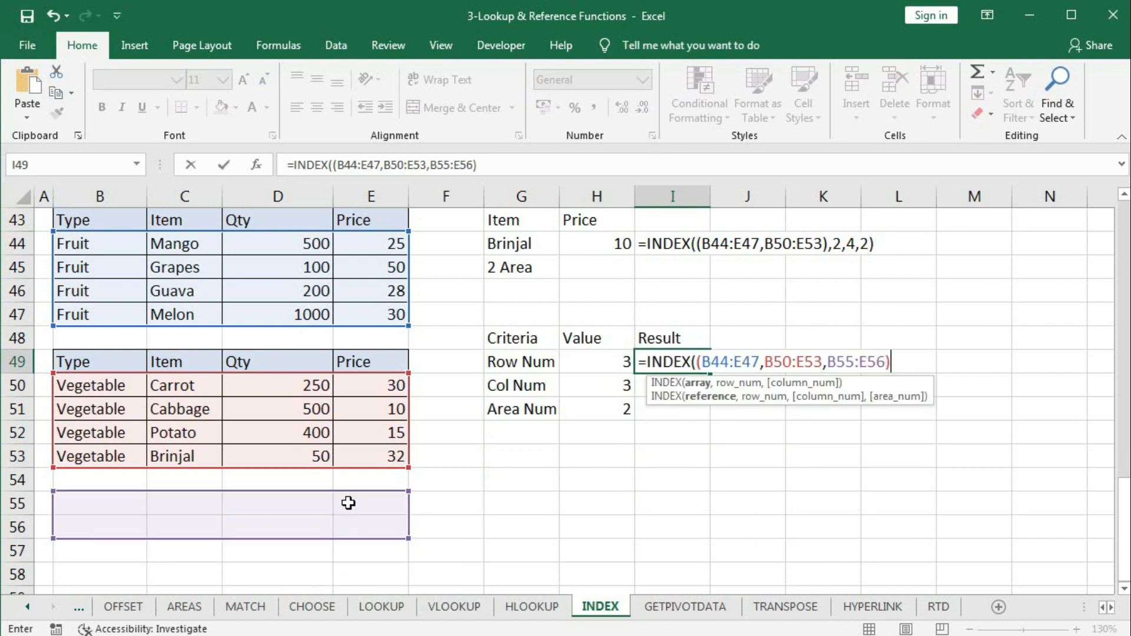
# Complete the I49 INDEX formula with H49 as row number, H50 as column number and H51 as area number.
pyautogui.write(',')
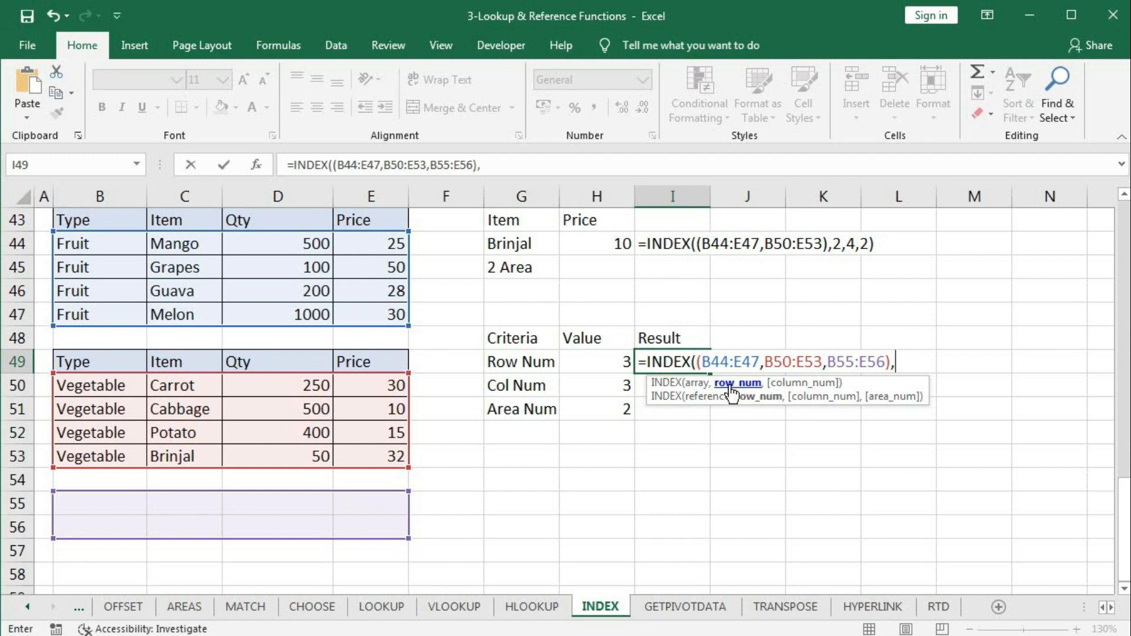
pyautogui.click(590, 359)
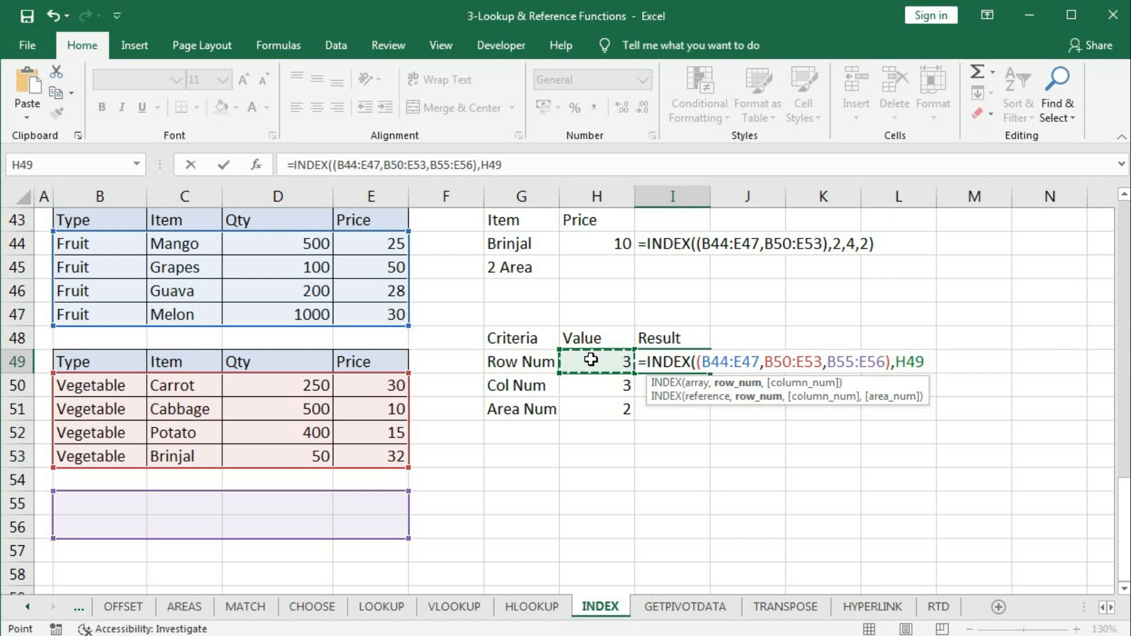
pyautogui.write(',')
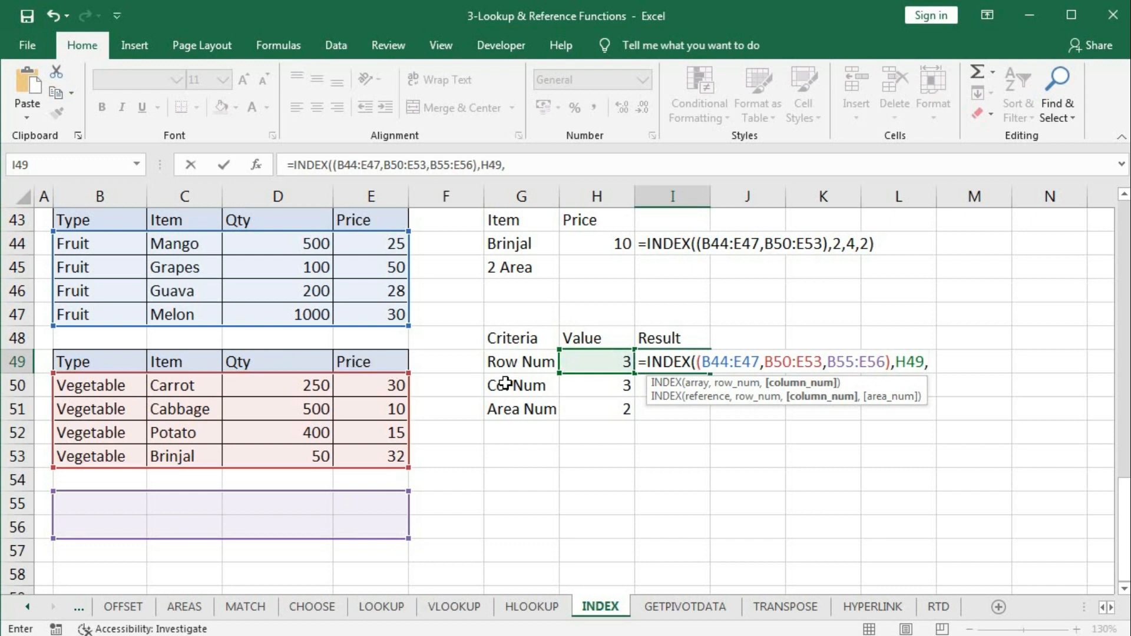
pyautogui.click(604, 391)
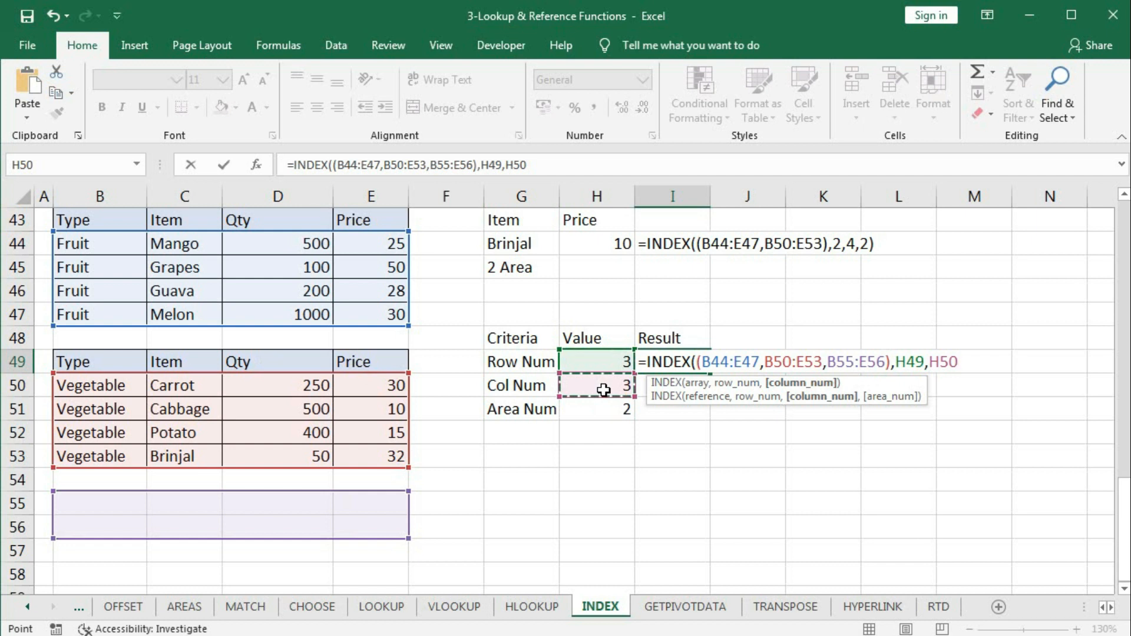
pyautogui.write(',')
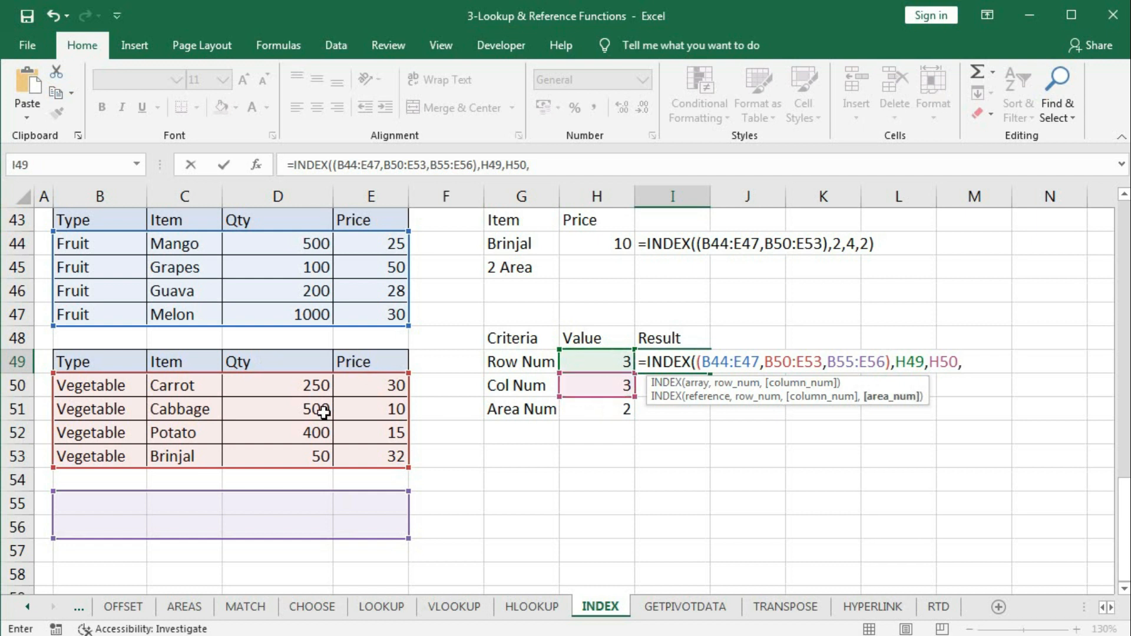
pyautogui.click(586, 412)
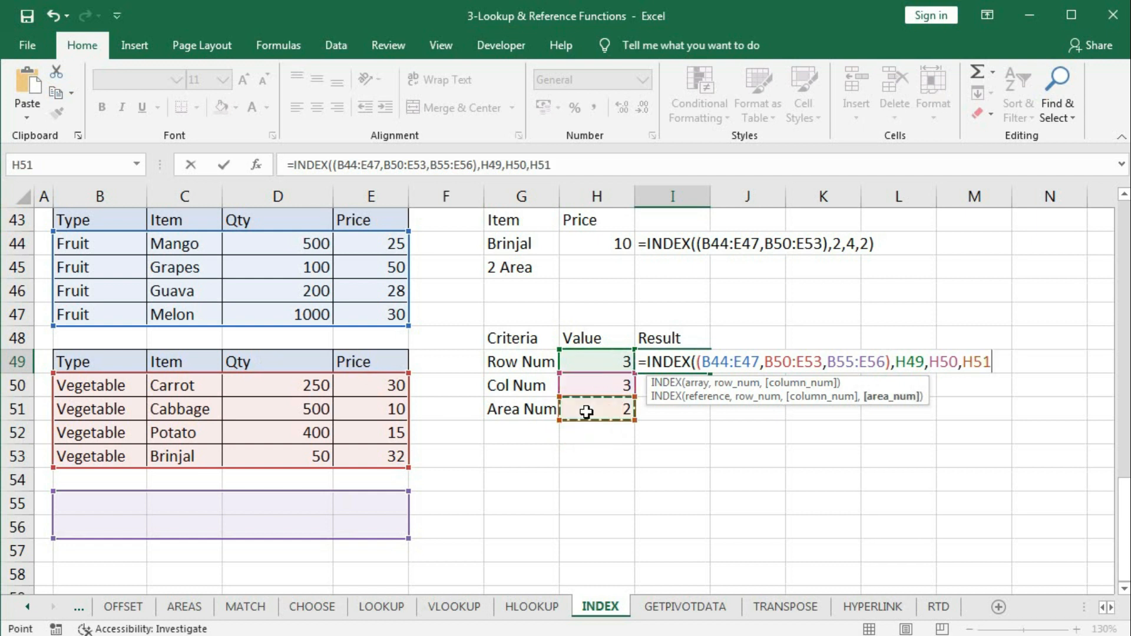
pyautogui.write(')')
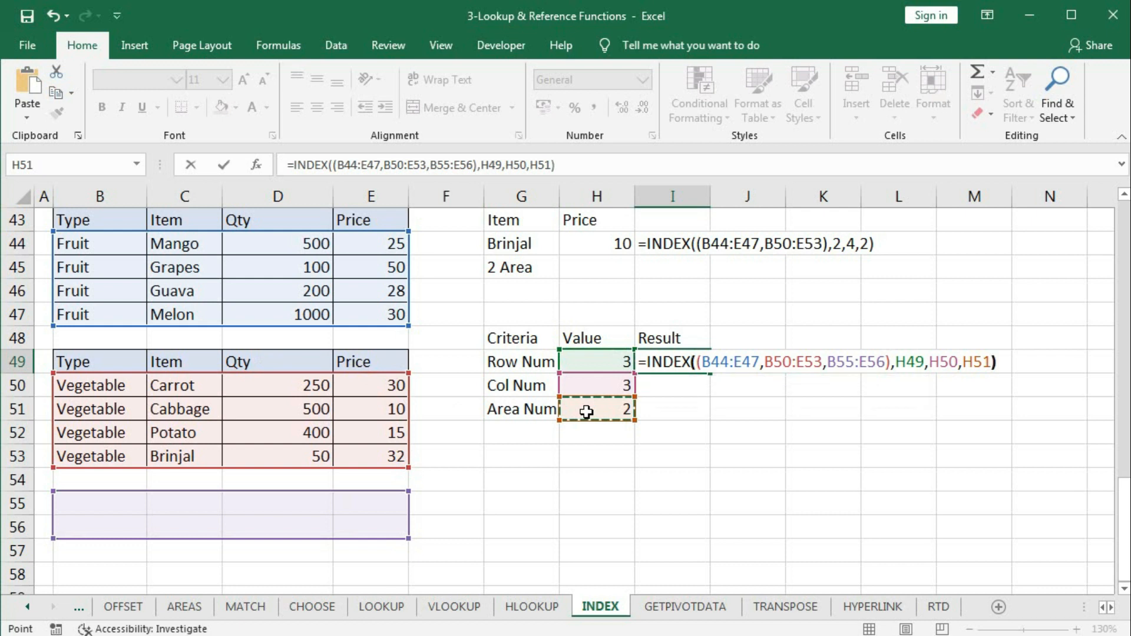
pyautogui.press('Return')
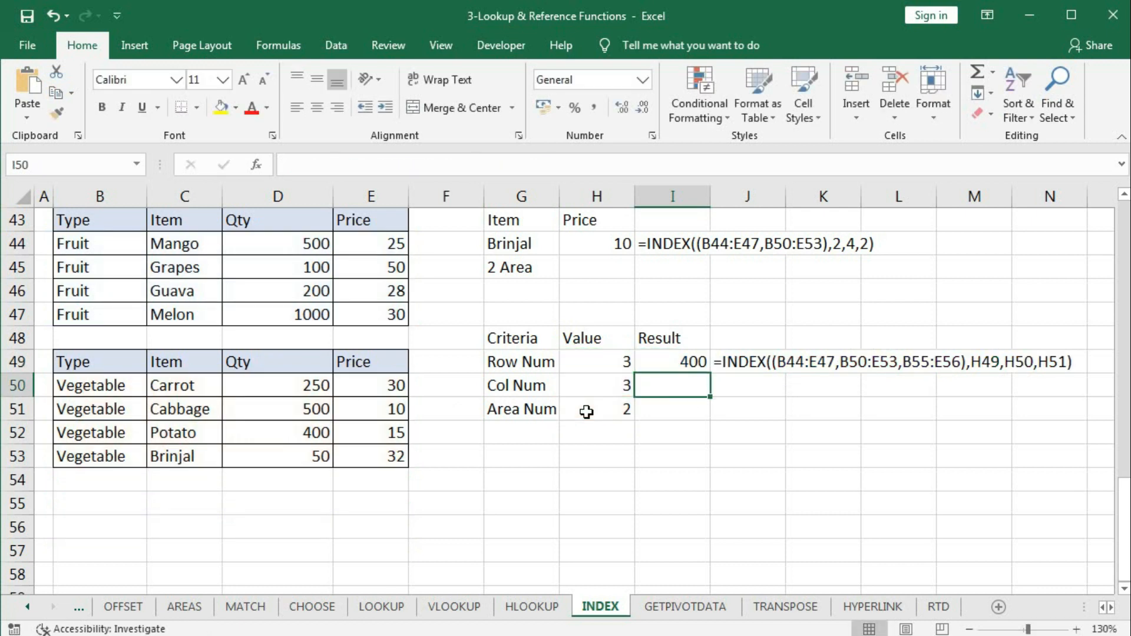
# Compare the I49 result with the Potato quantity in the vegetable table and set the row number in H49 to 4.
pyautogui.click(680, 365)
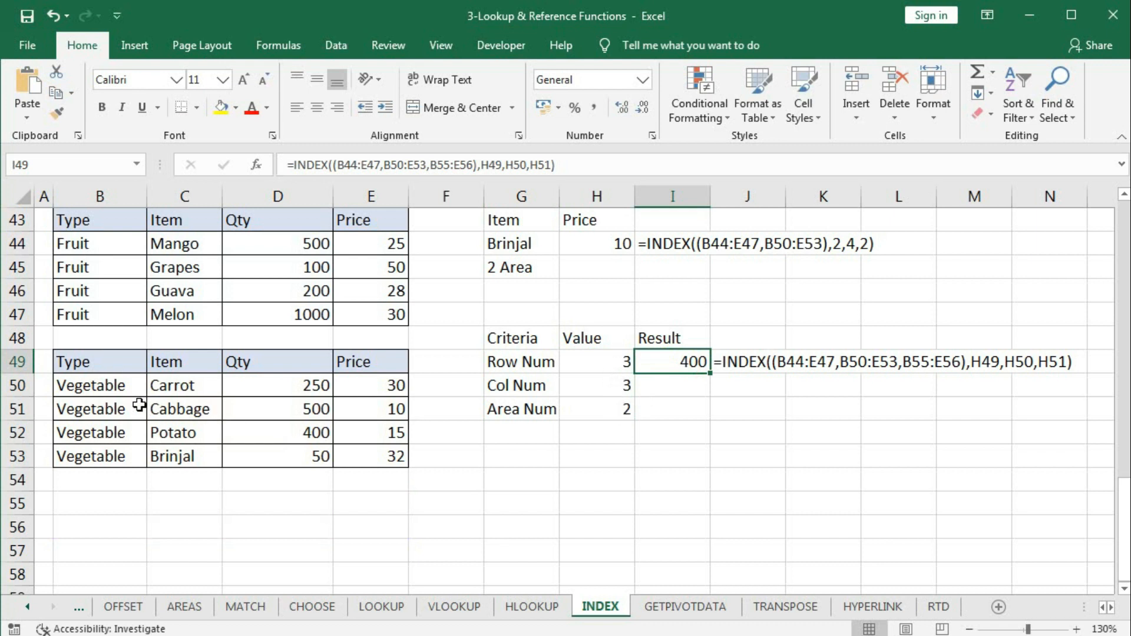
pyautogui.moveTo(80, 428); pyautogui.dragTo(263, 431)
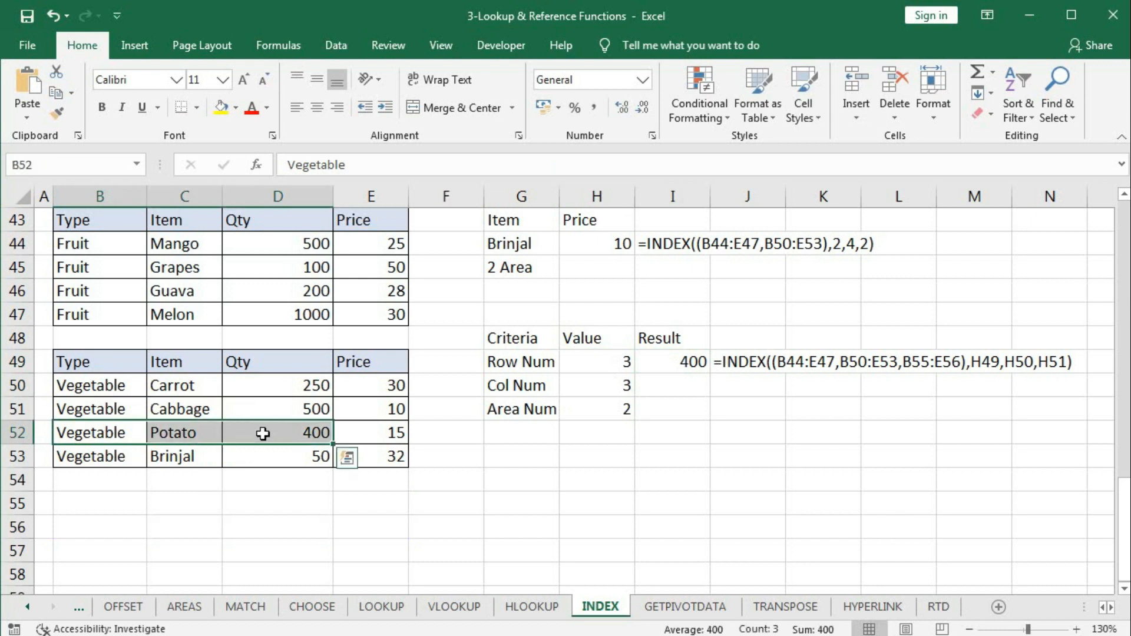
pyautogui.click(289, 432)
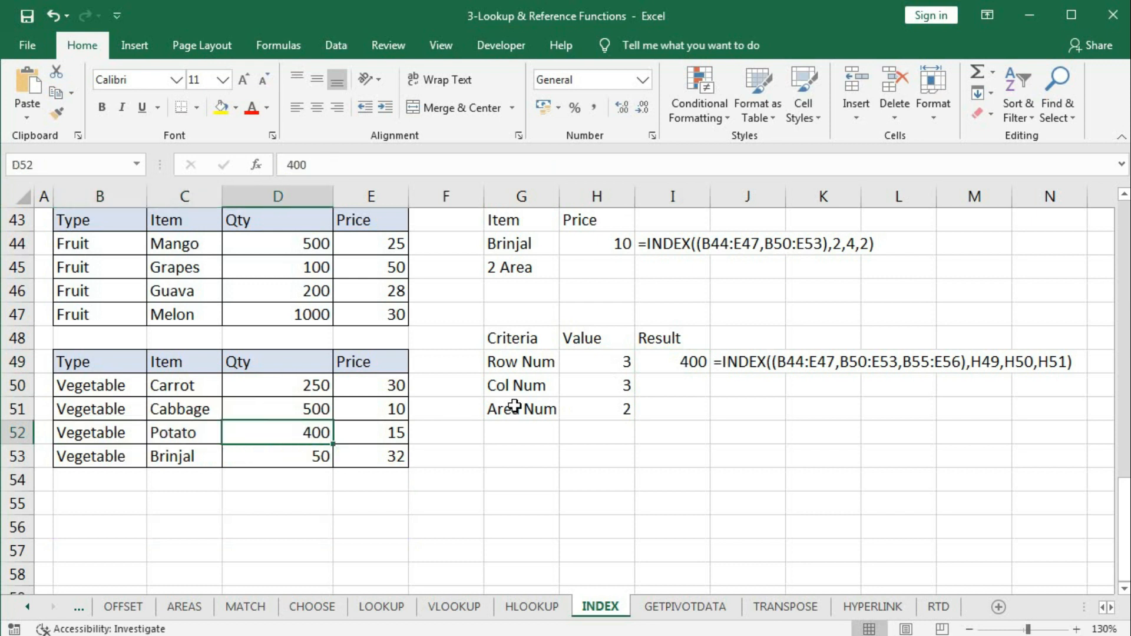
pyautogui.click(618, 366)
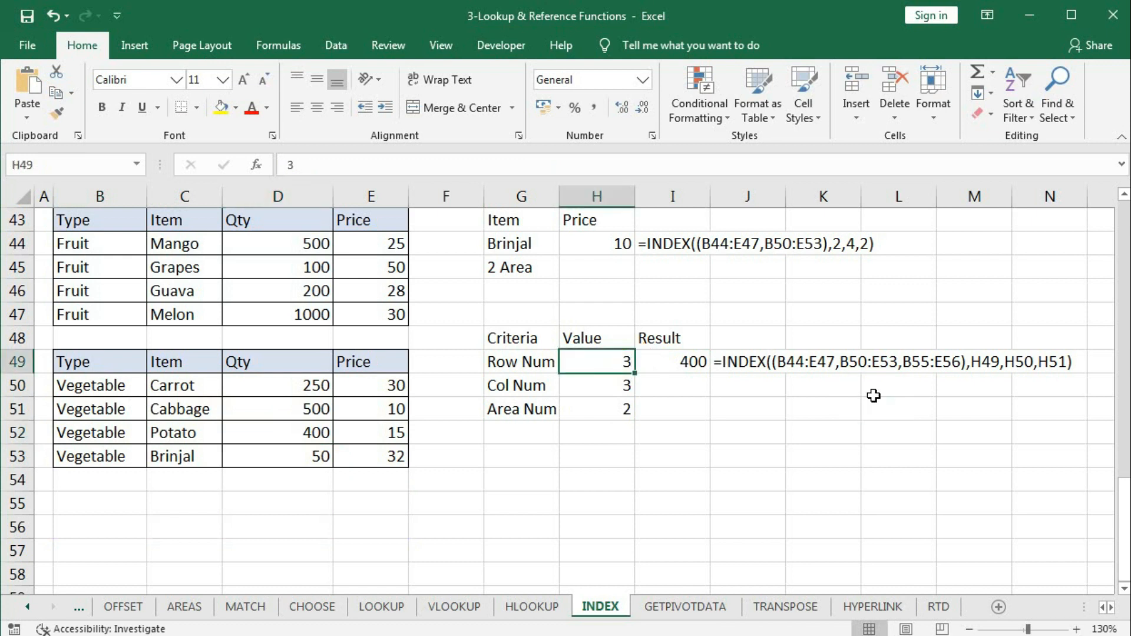
pyautogui.write('4')
pyautogui.press('Return')
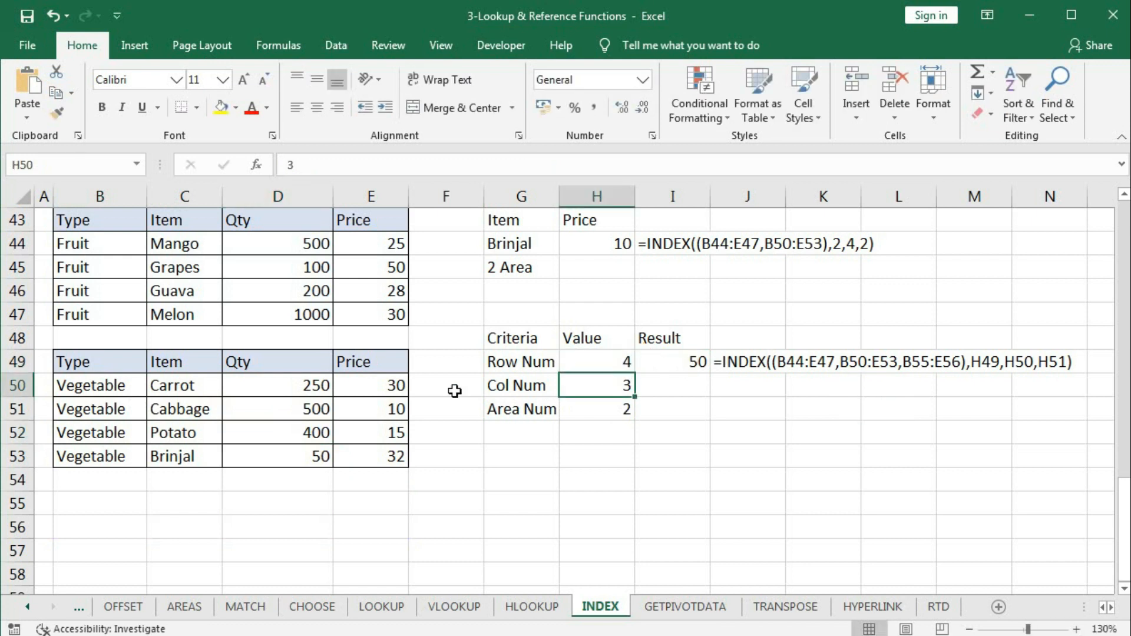
# Set the area number in H51 to 1 and the column number in H50 to 4.
pyautogui.click(608, 410)
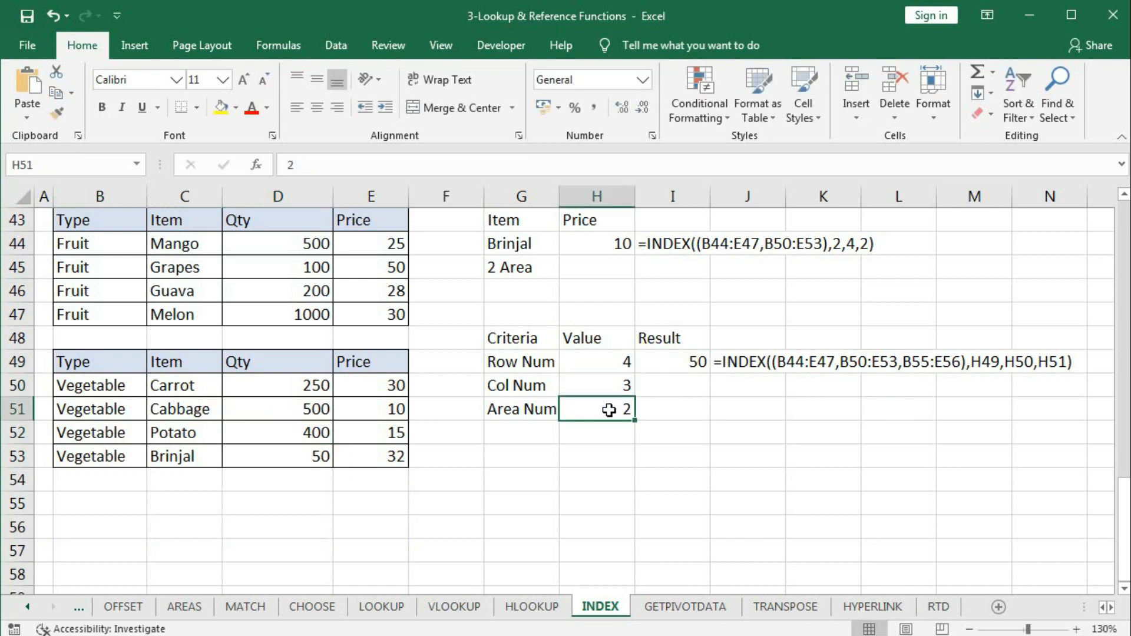
pyautogui.write('1')
pyautogui.press('Return')
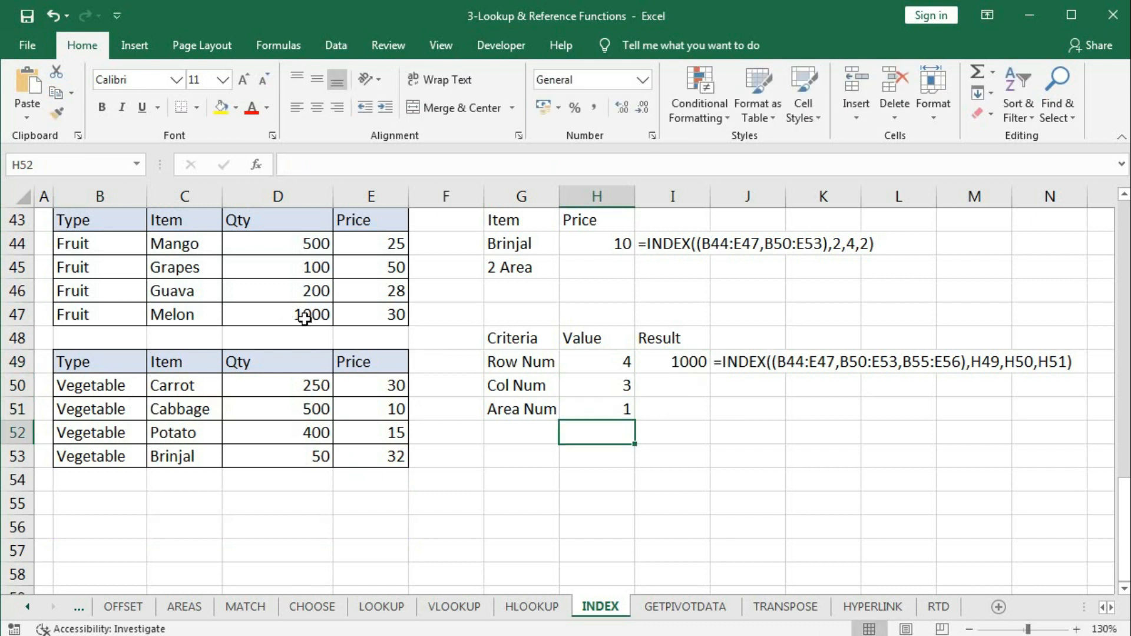
pyautogui.click(605, 389)
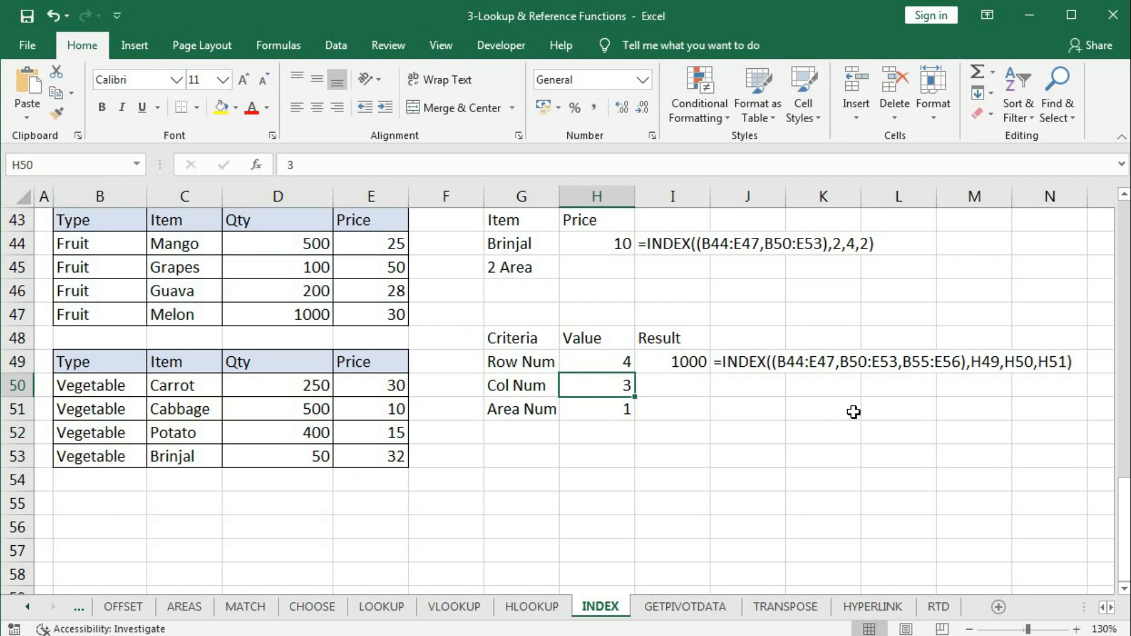
pyautogui.write('4')
pyautogui.press('Return')
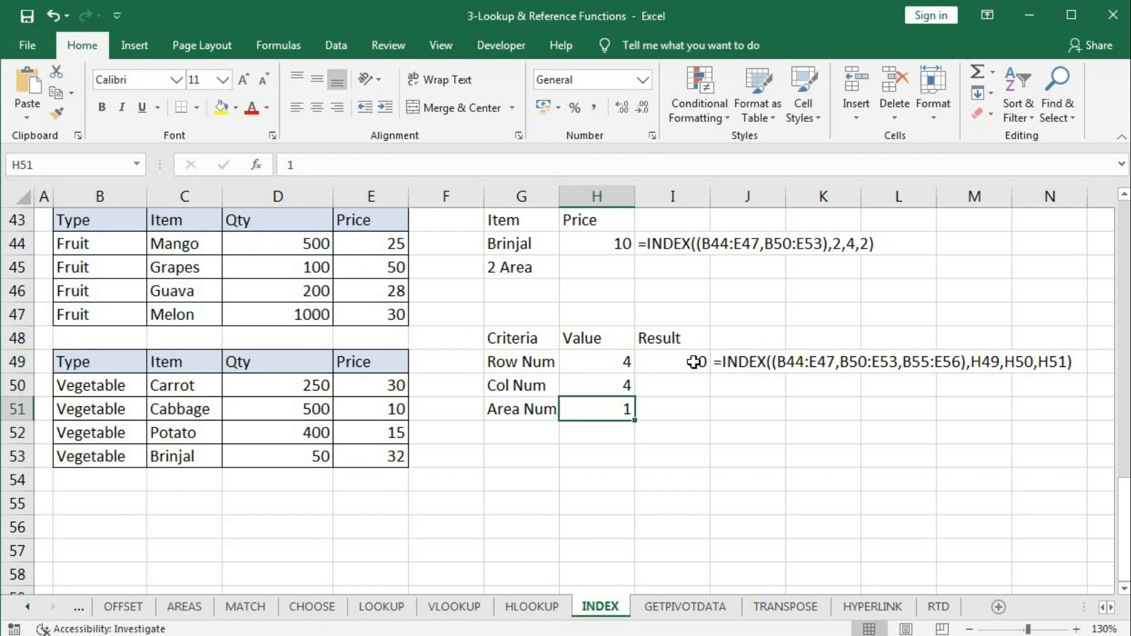
# Try area number 3 in H51 and inspect the areas referenced by the I49 formula.
pyautogui.write('3')
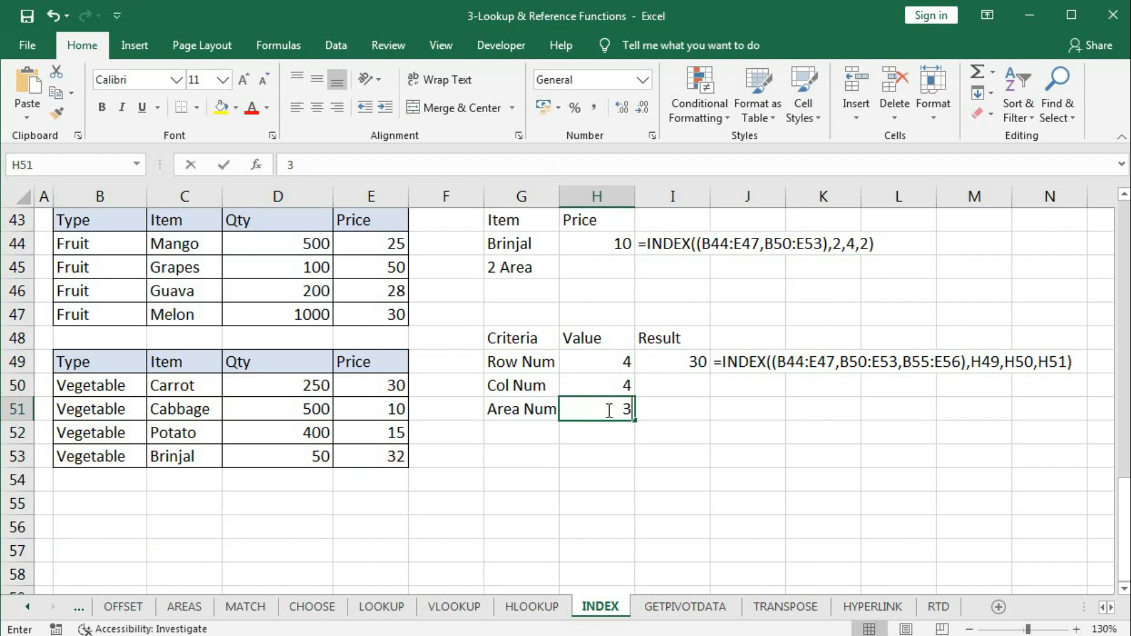
pyautogui.press('Return')
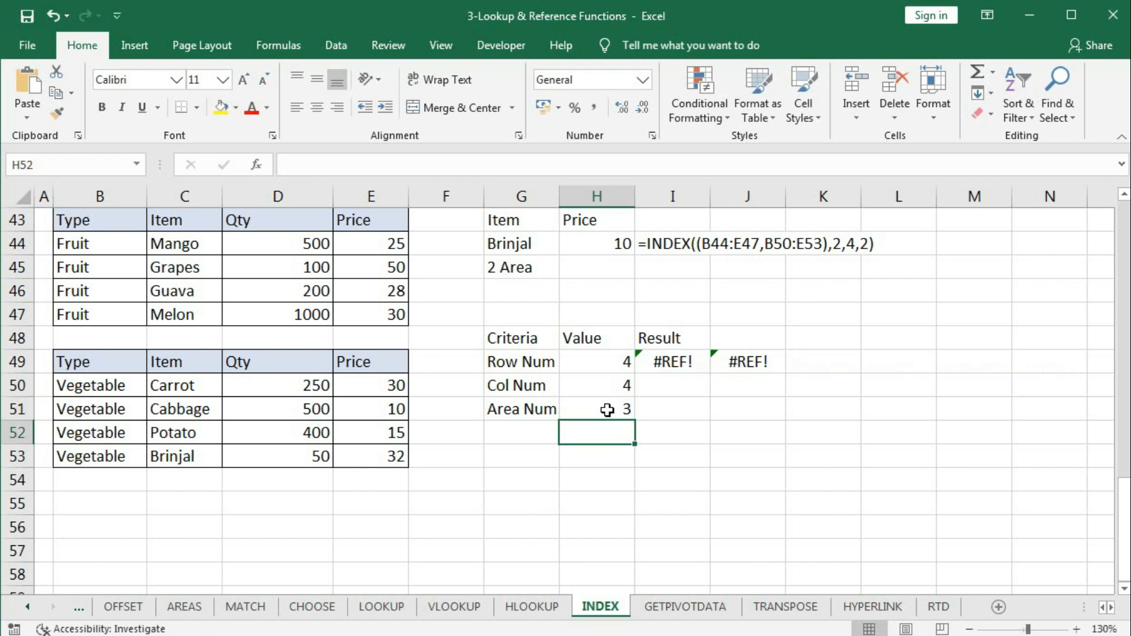
pyautogui.doubleClick(664, 362)
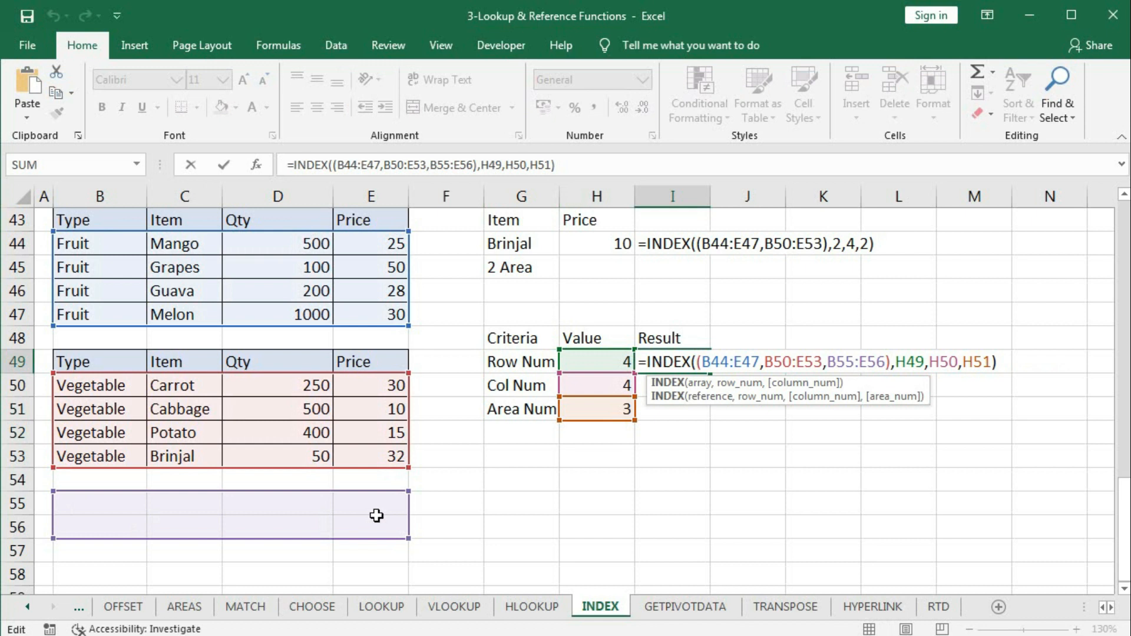
pyautogui.press('Escape')
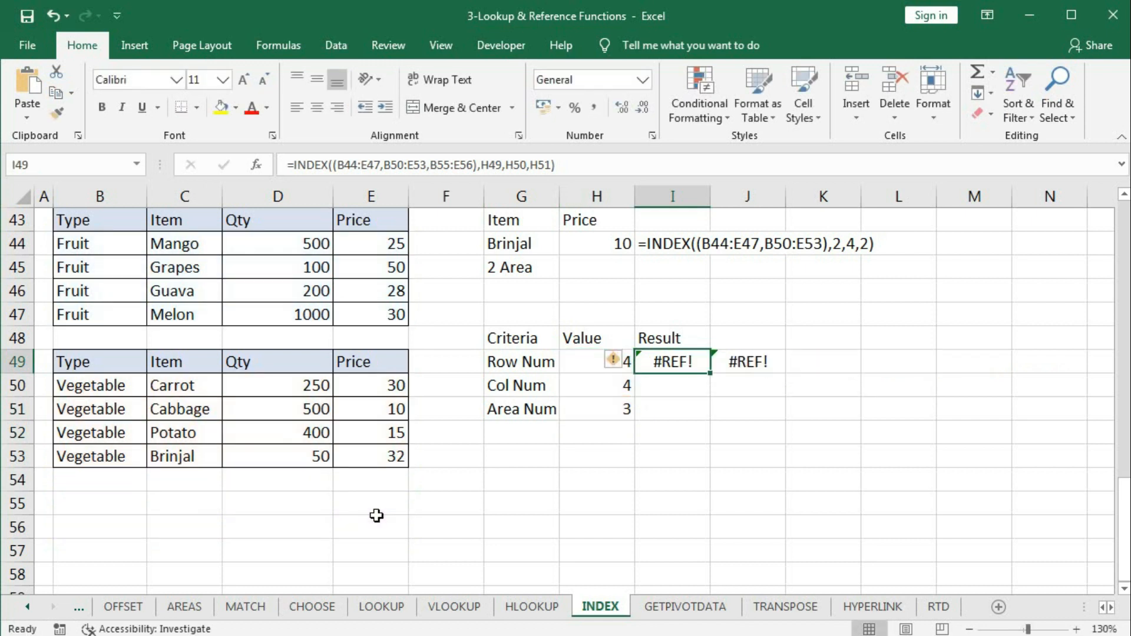
# Set the area number in H51 to 2 to search the vegetable table.
pyautogui.click(596, 409)
pyautogui.write('2')
pyautogui.press('Return')
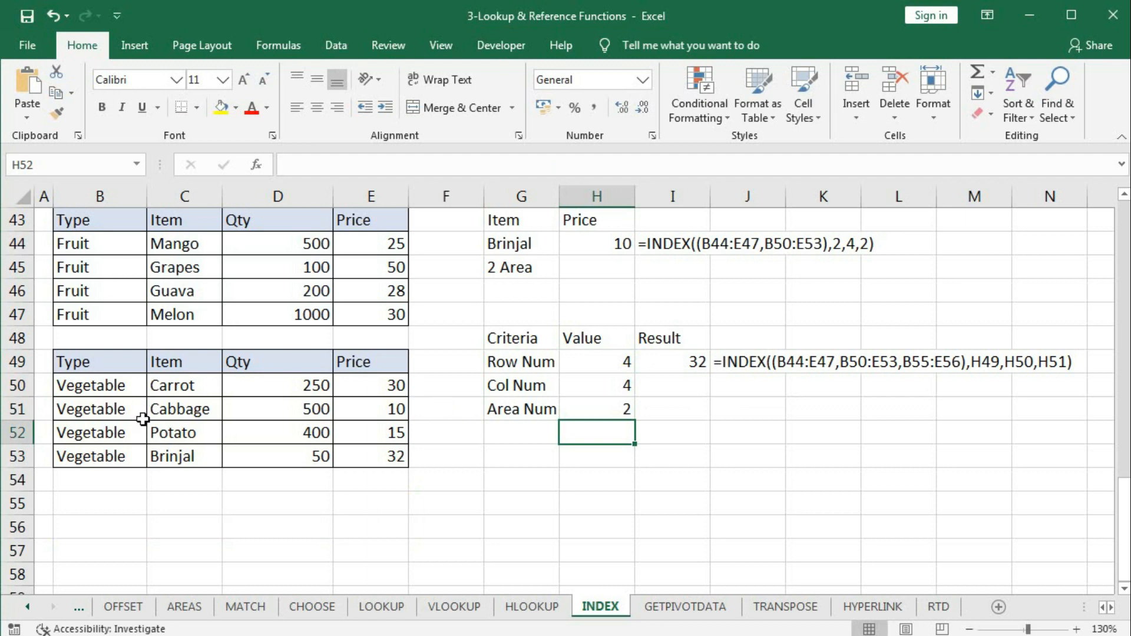
pyautogui.scroll(1, 287, 528)
pyautogui.scroll(13, 288, 528)
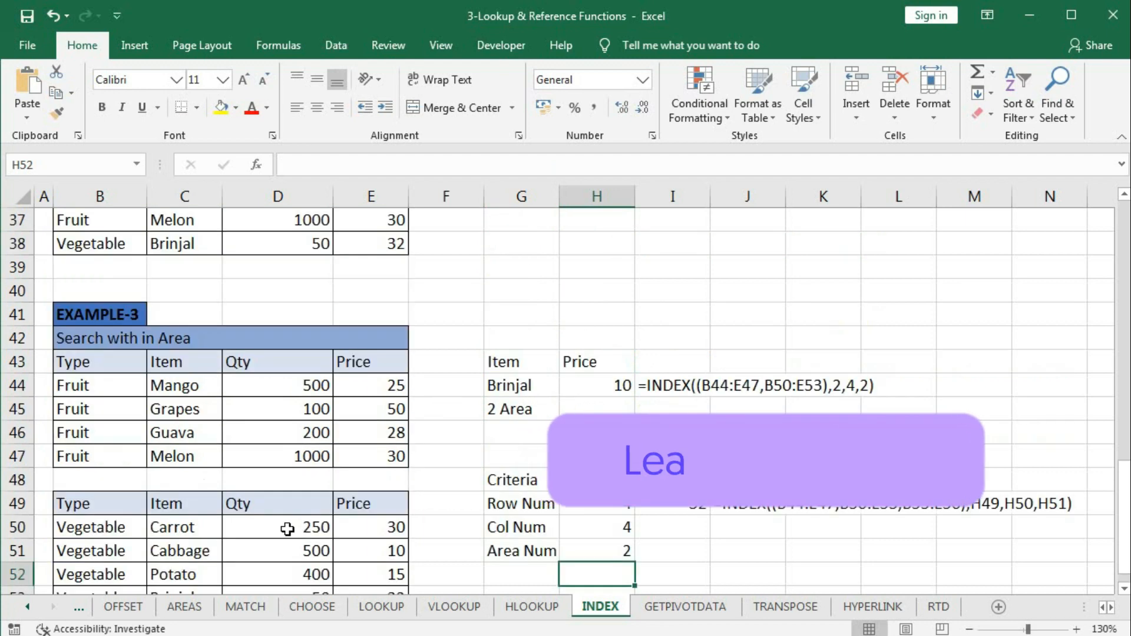